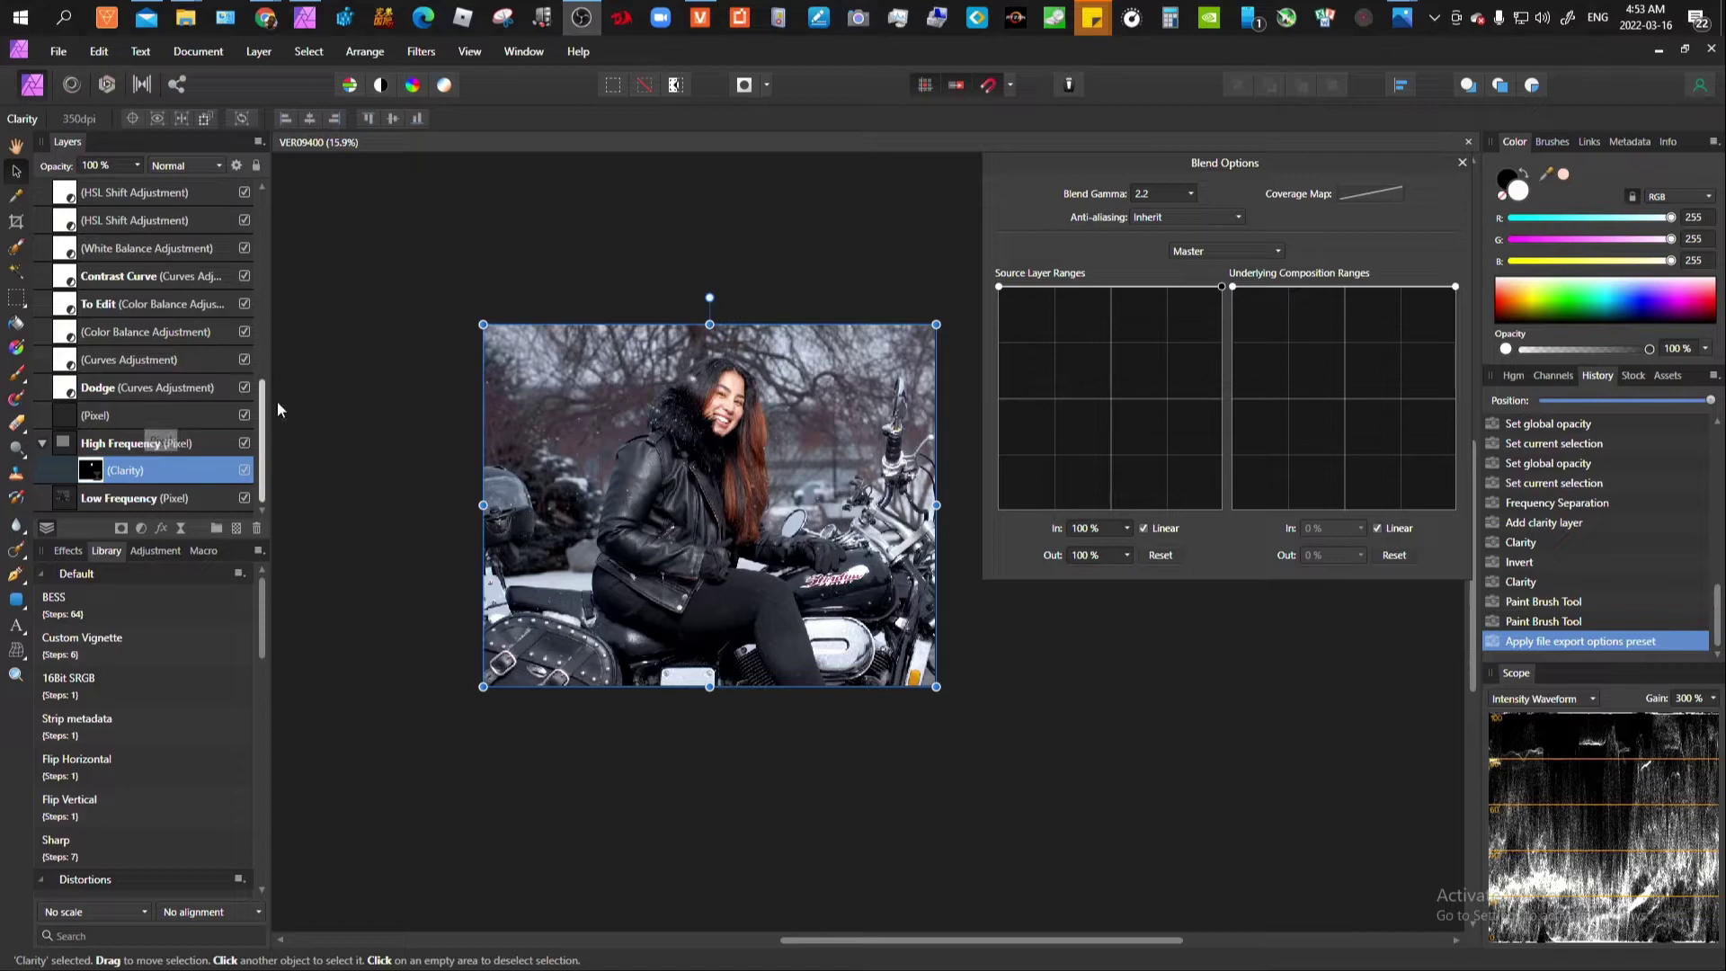
Step: Check the Dodge curves layer, then view the Gaussian Blur layer's Soft Light 100% blend settings
click(47, 396)
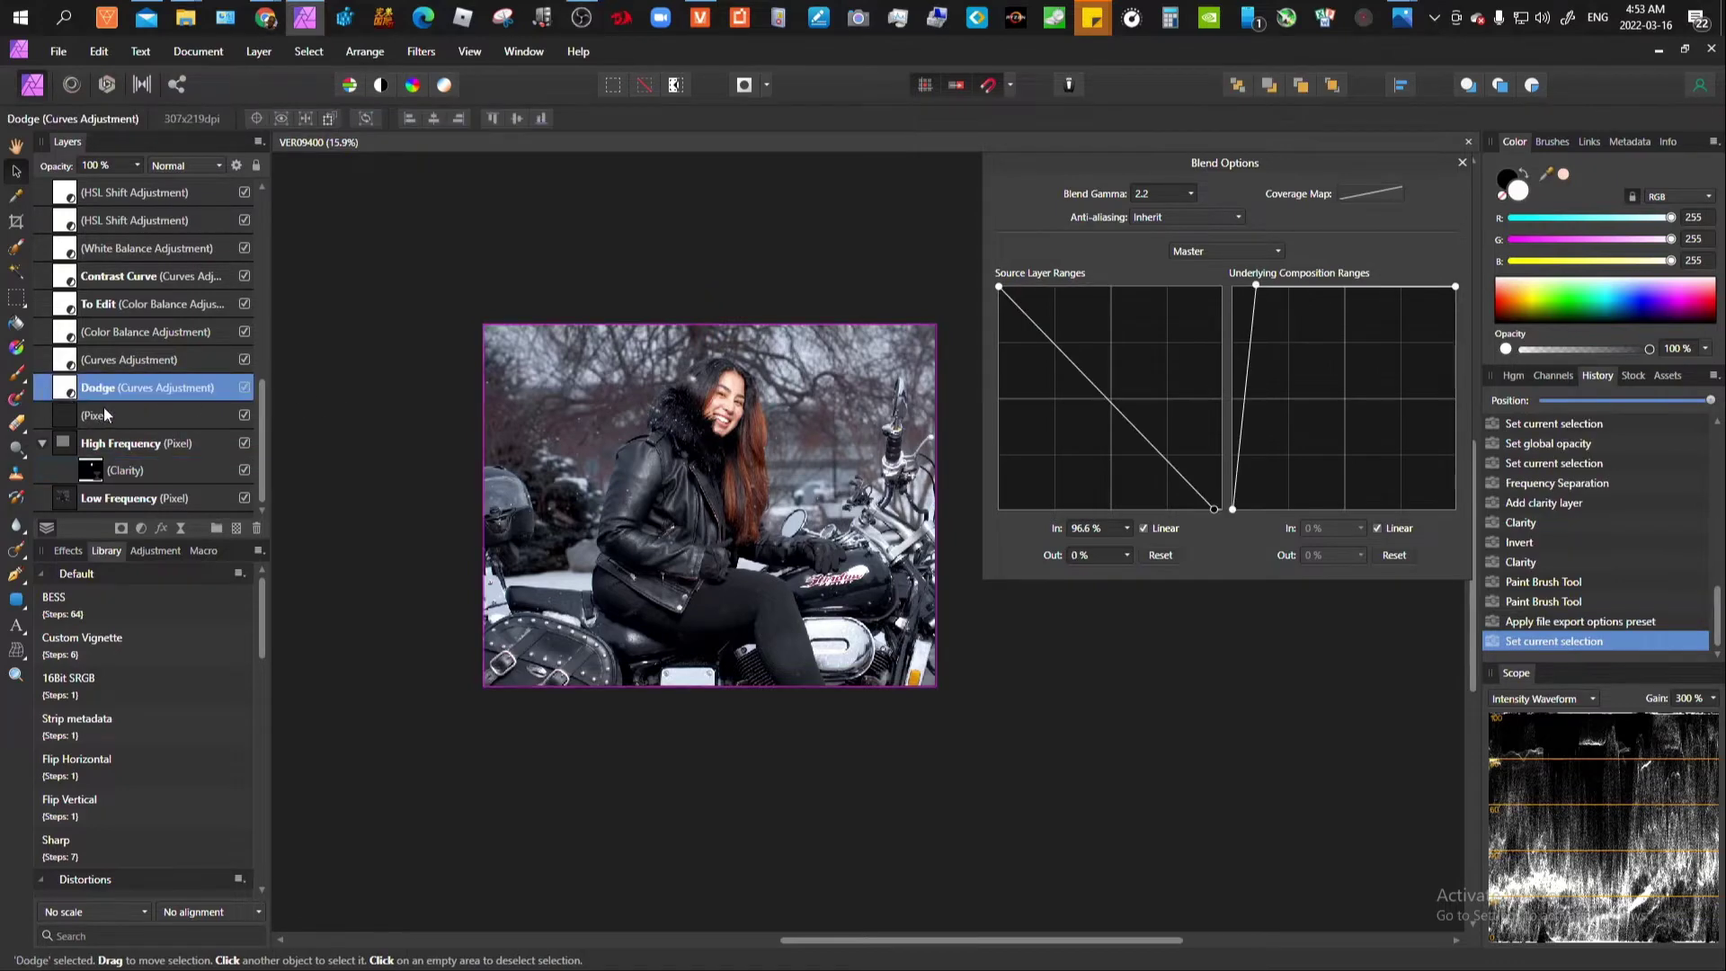
scroll(103, 413, up, 5)
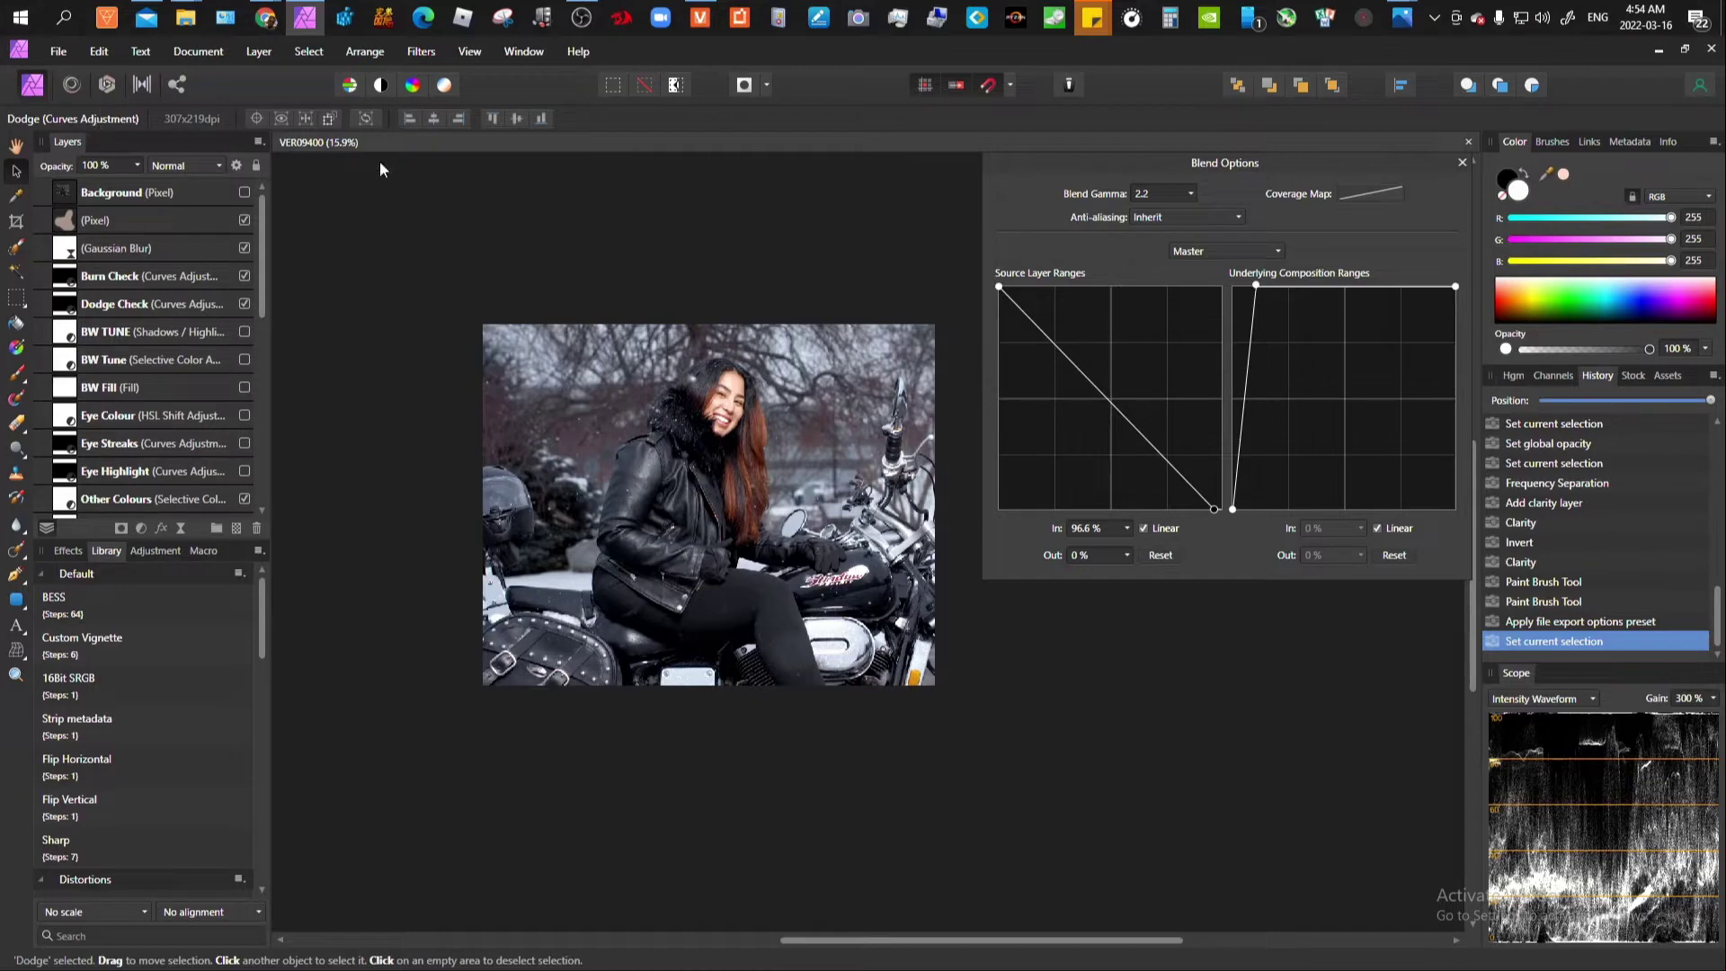
click(50, 250)
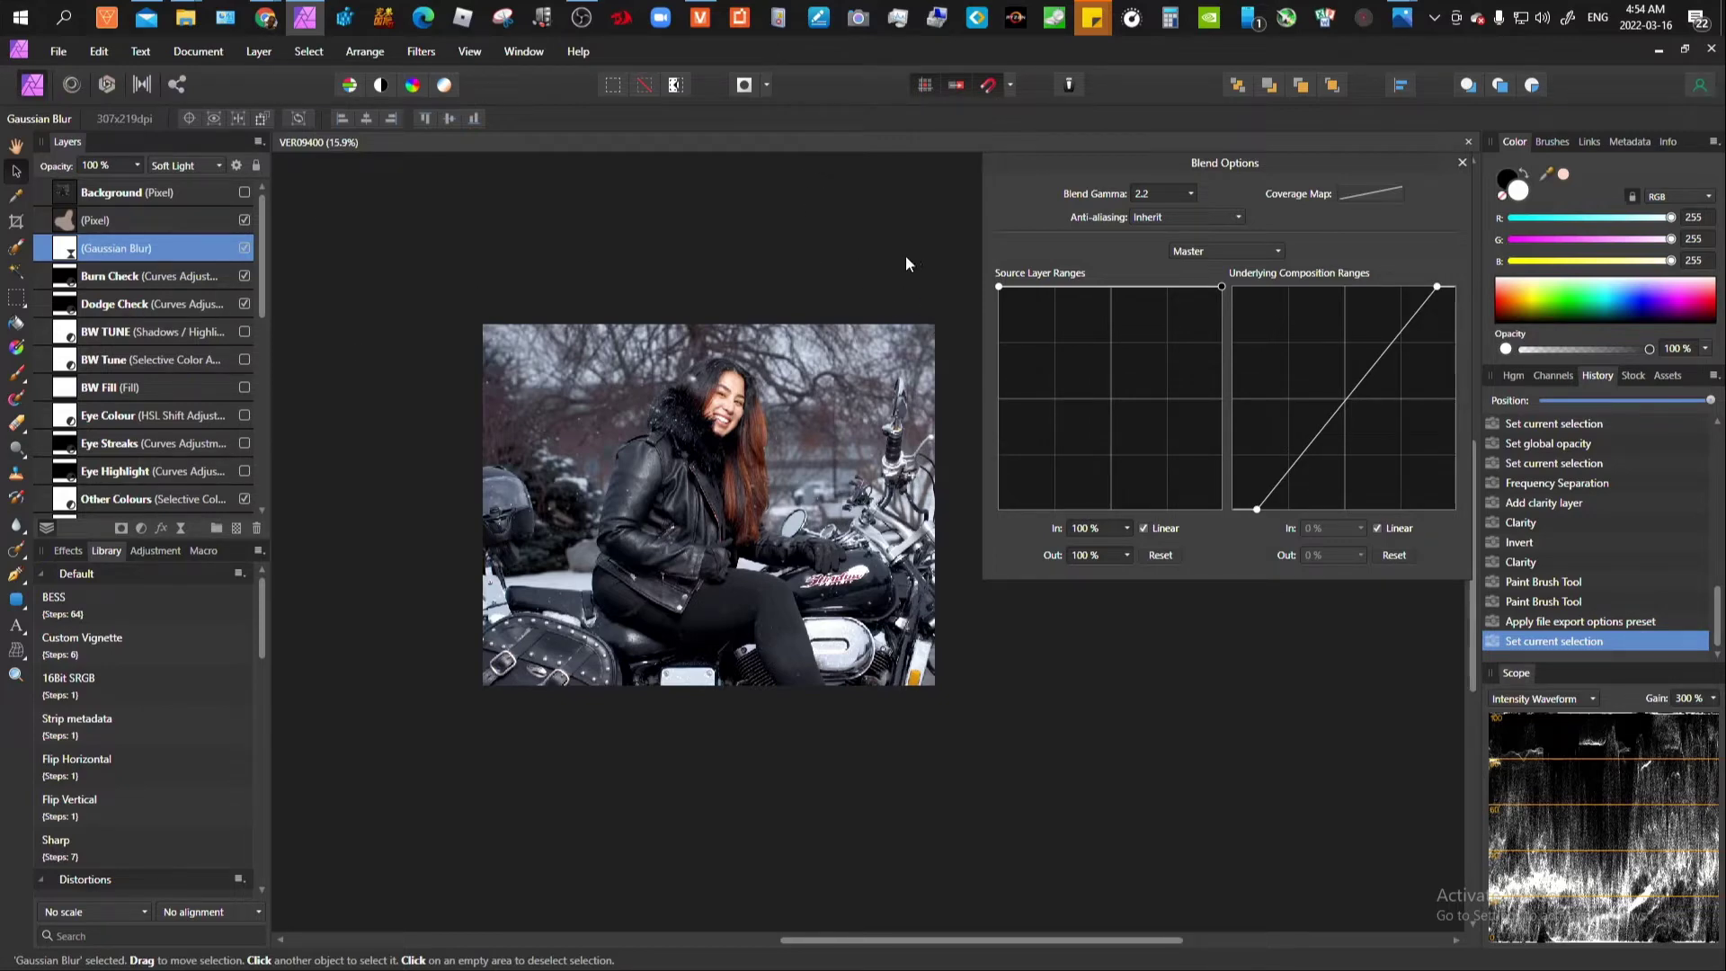
double_click(72, 255)
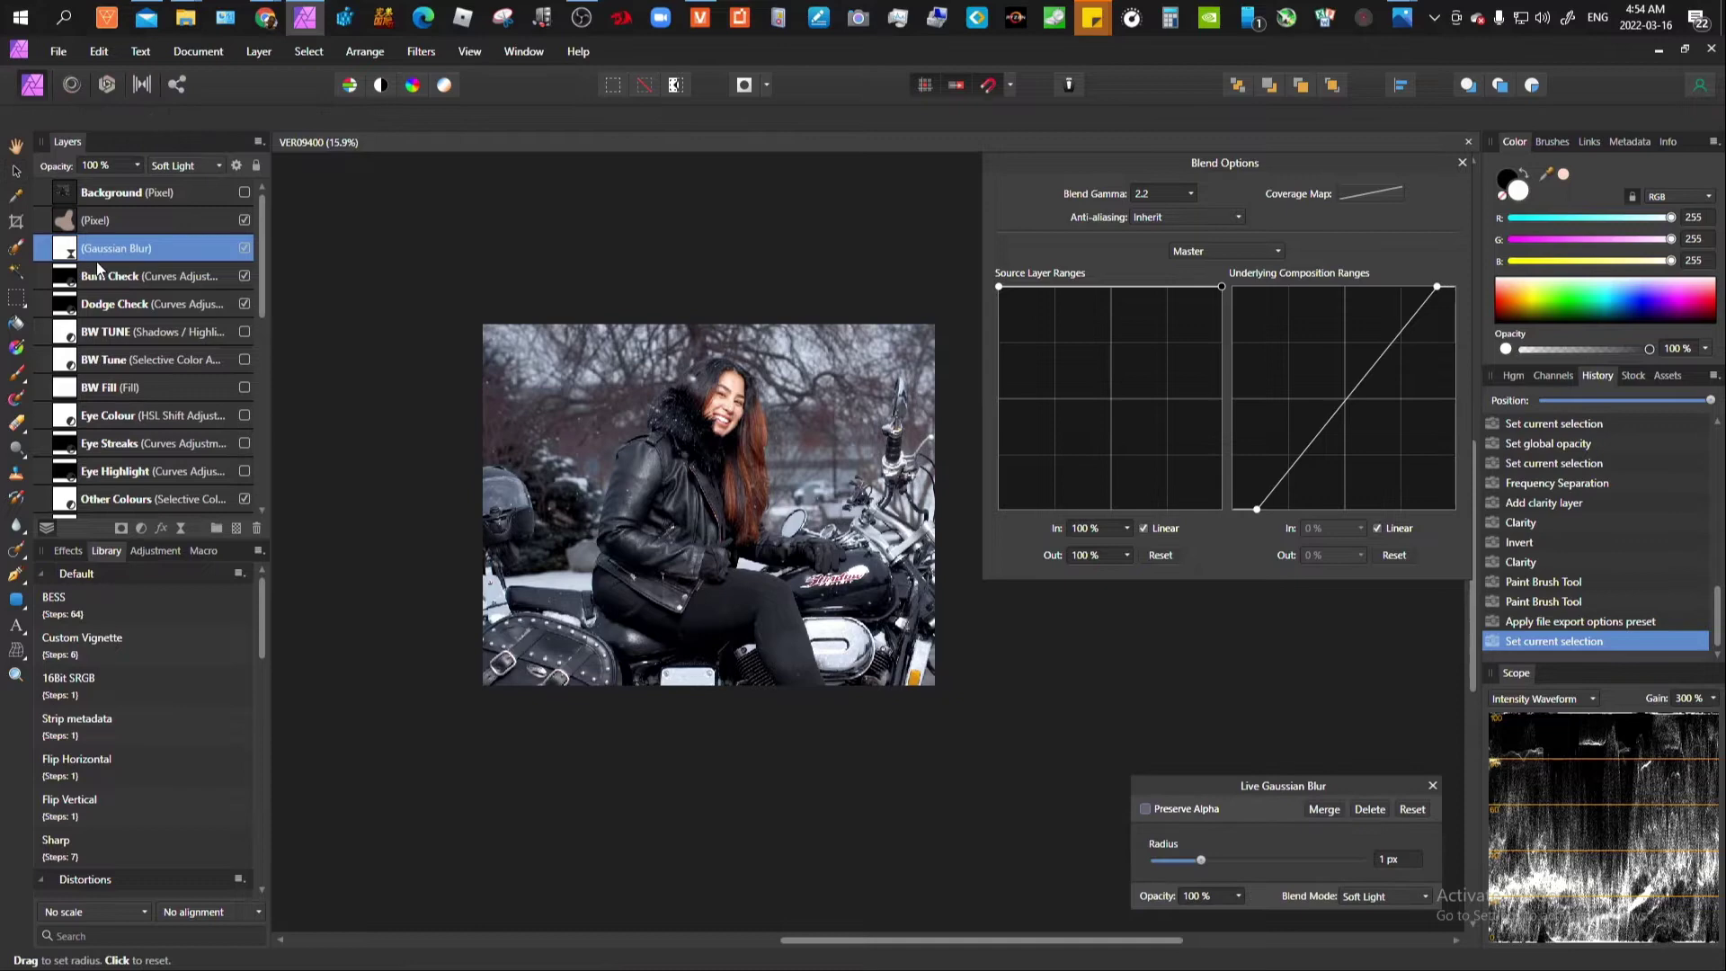
scroll(111, 300, down, 10)
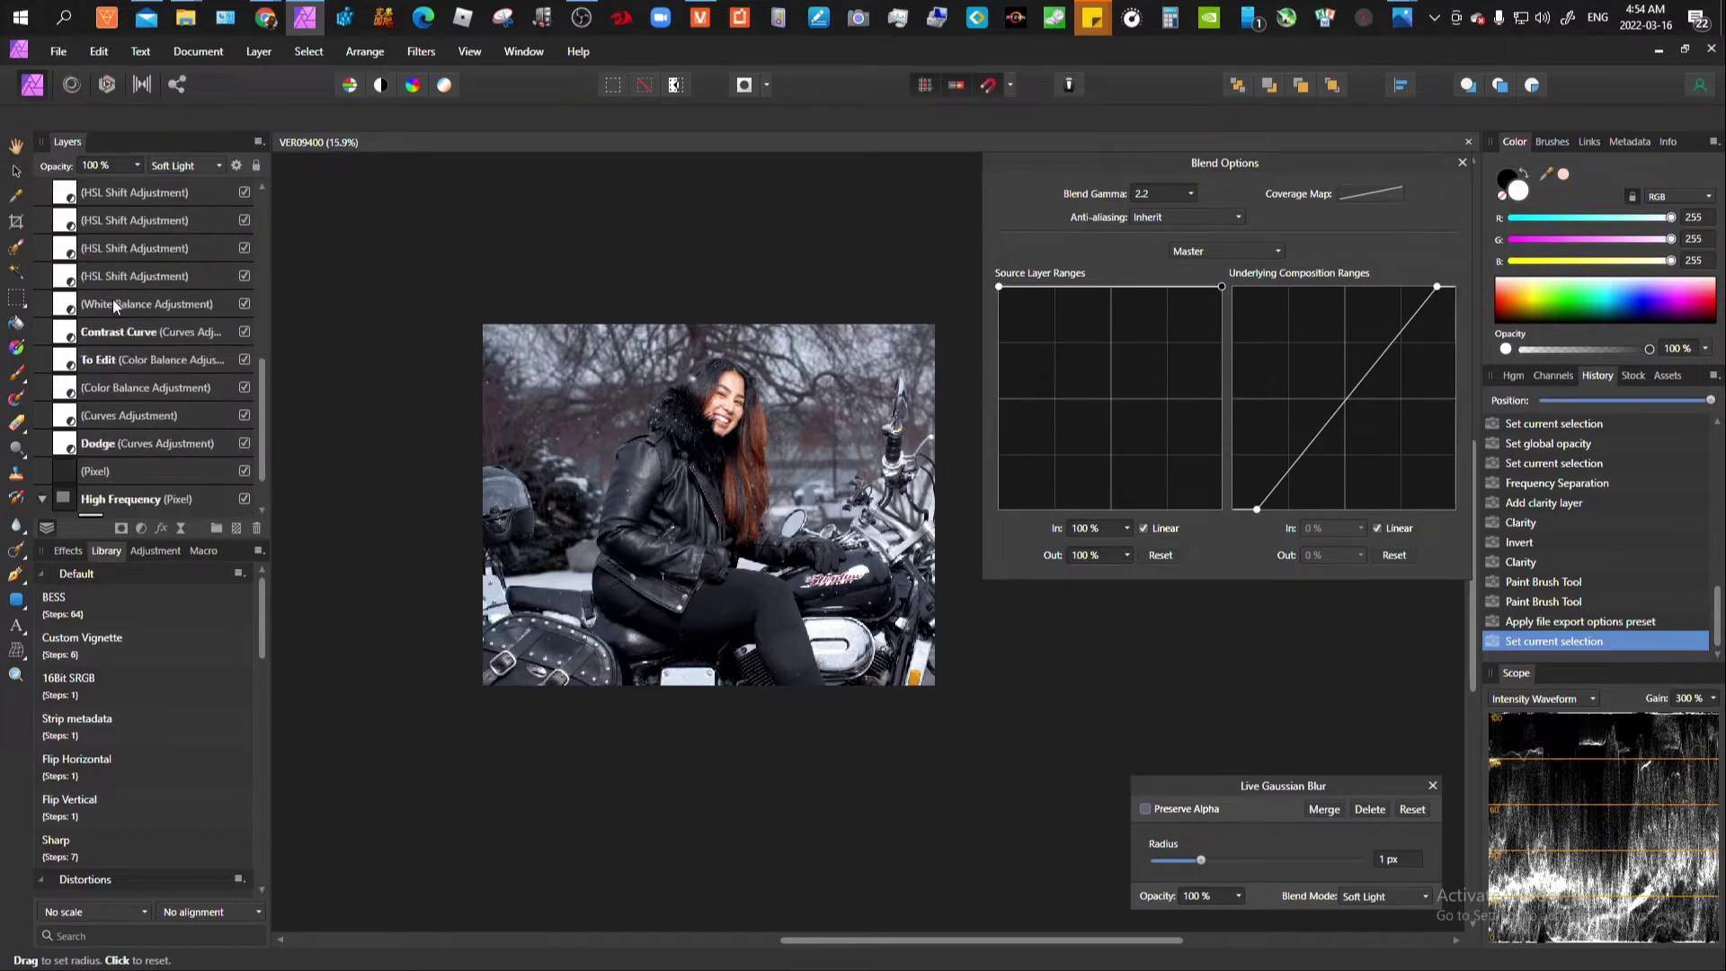
scroll(99, 367, up, 10)
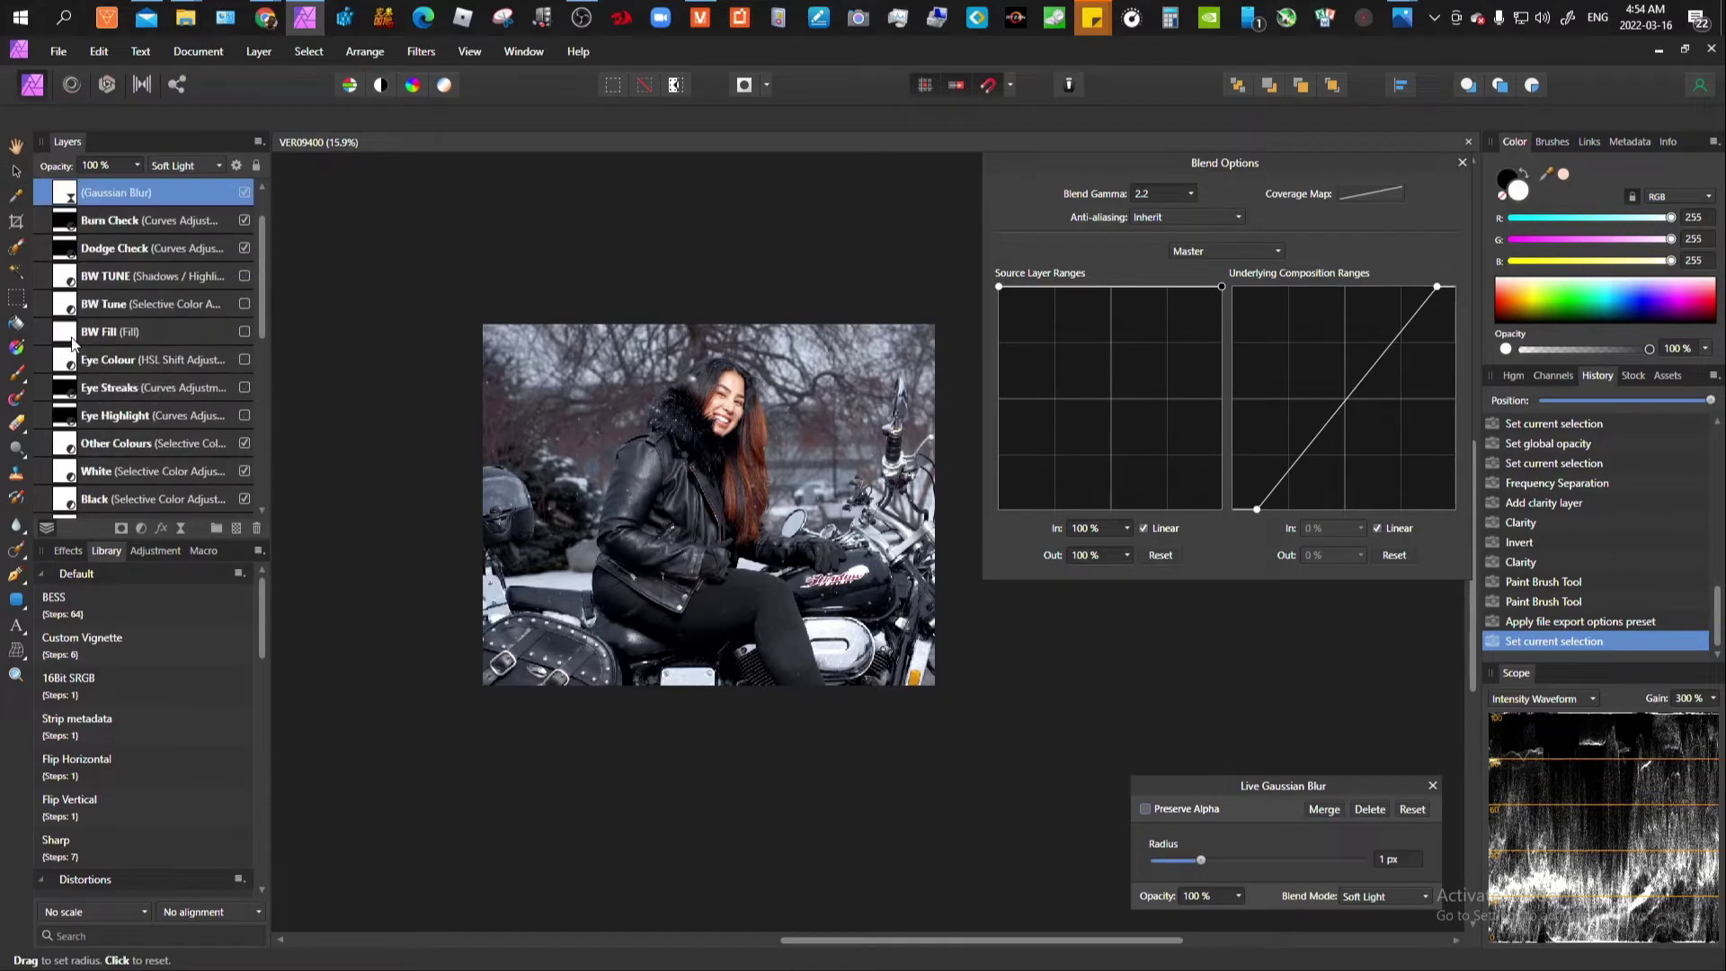
scroll(71, 345, down, 5)
scroll(90, 275, up, 5)
click(76, 219)
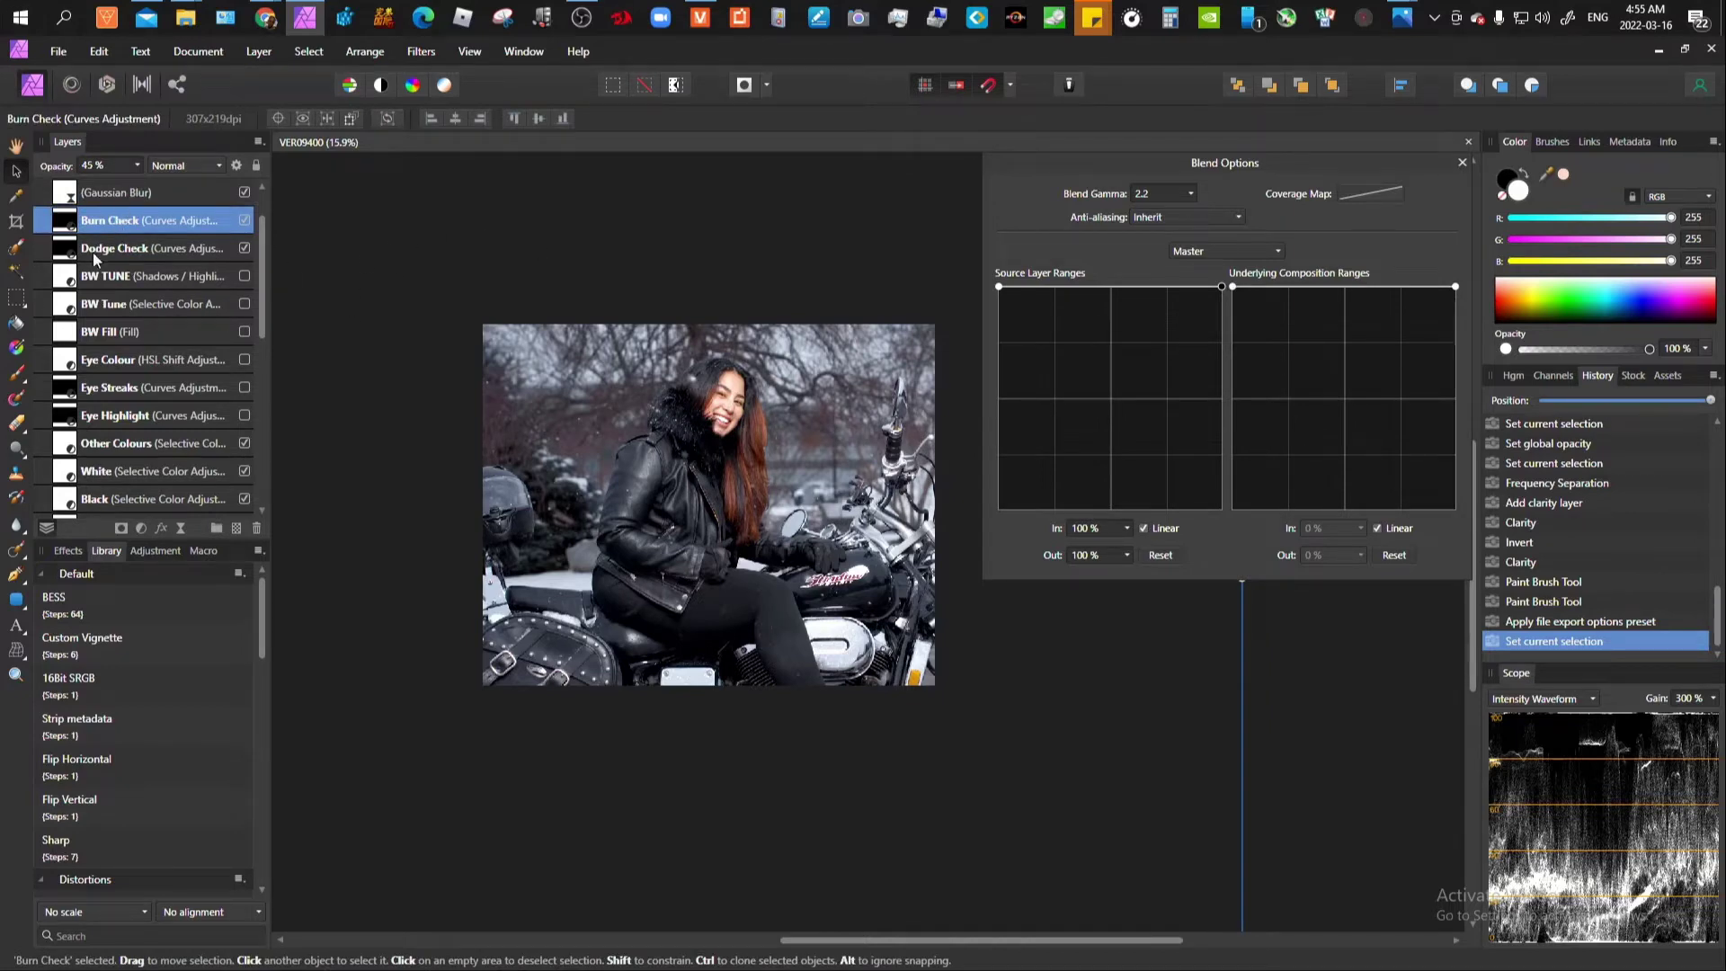
scroll(105, 426, down, 5)
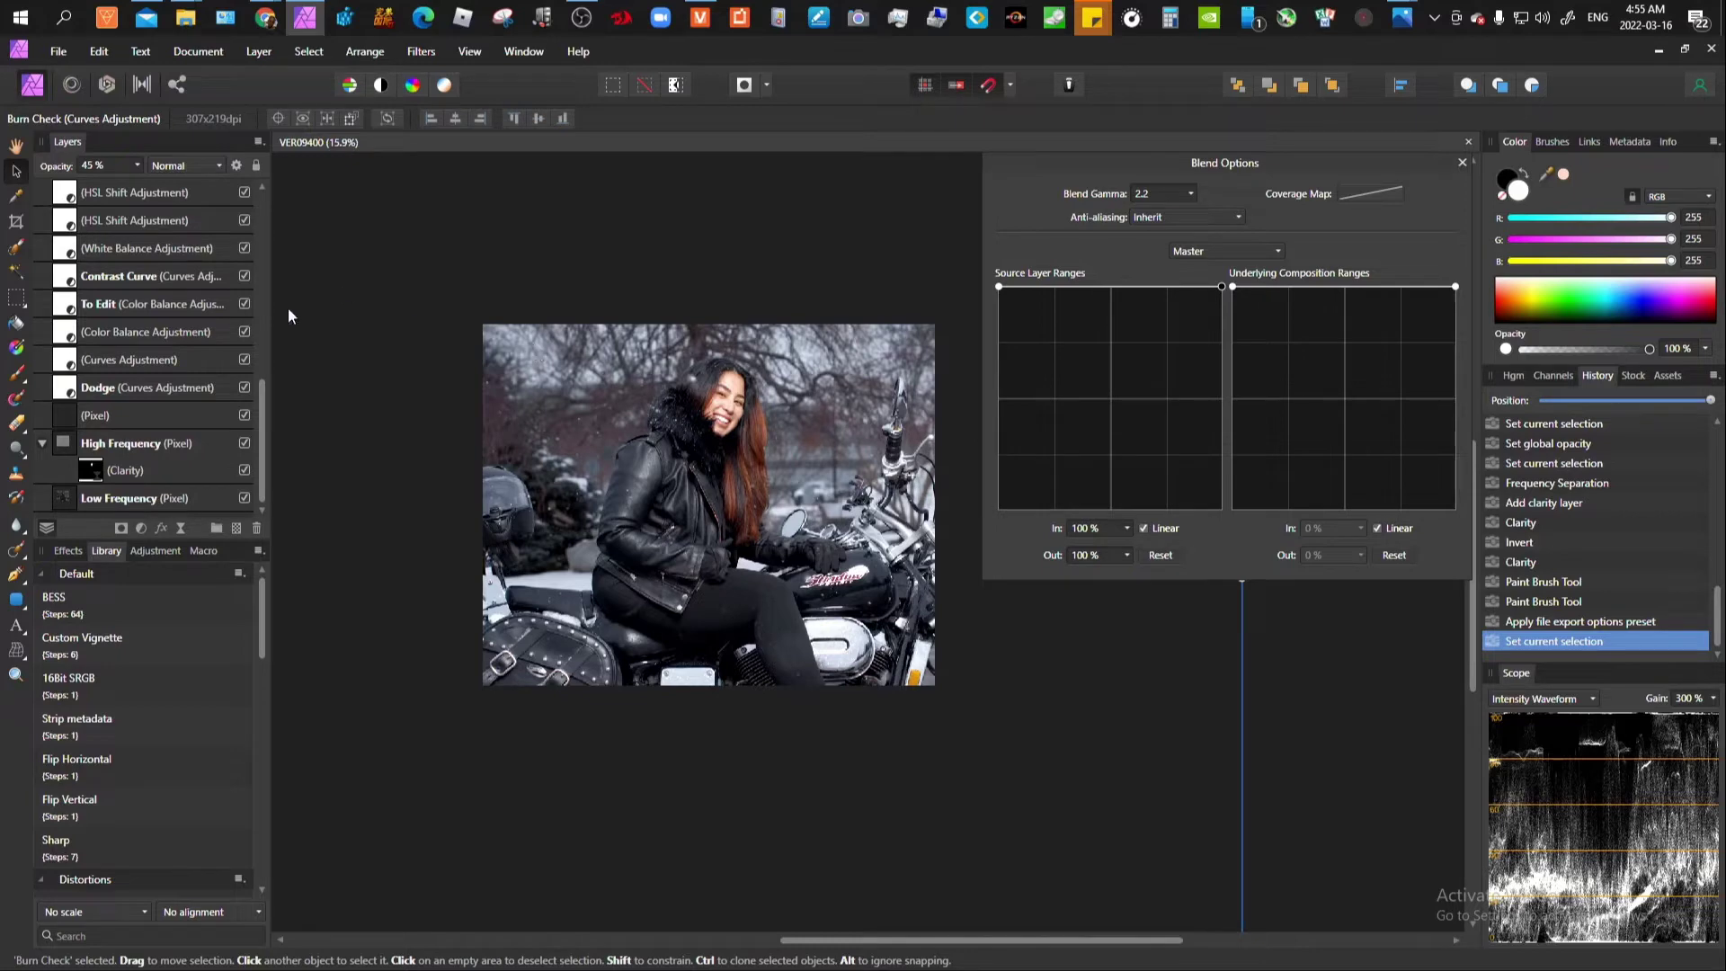
scroll(724, 405, down, 1)
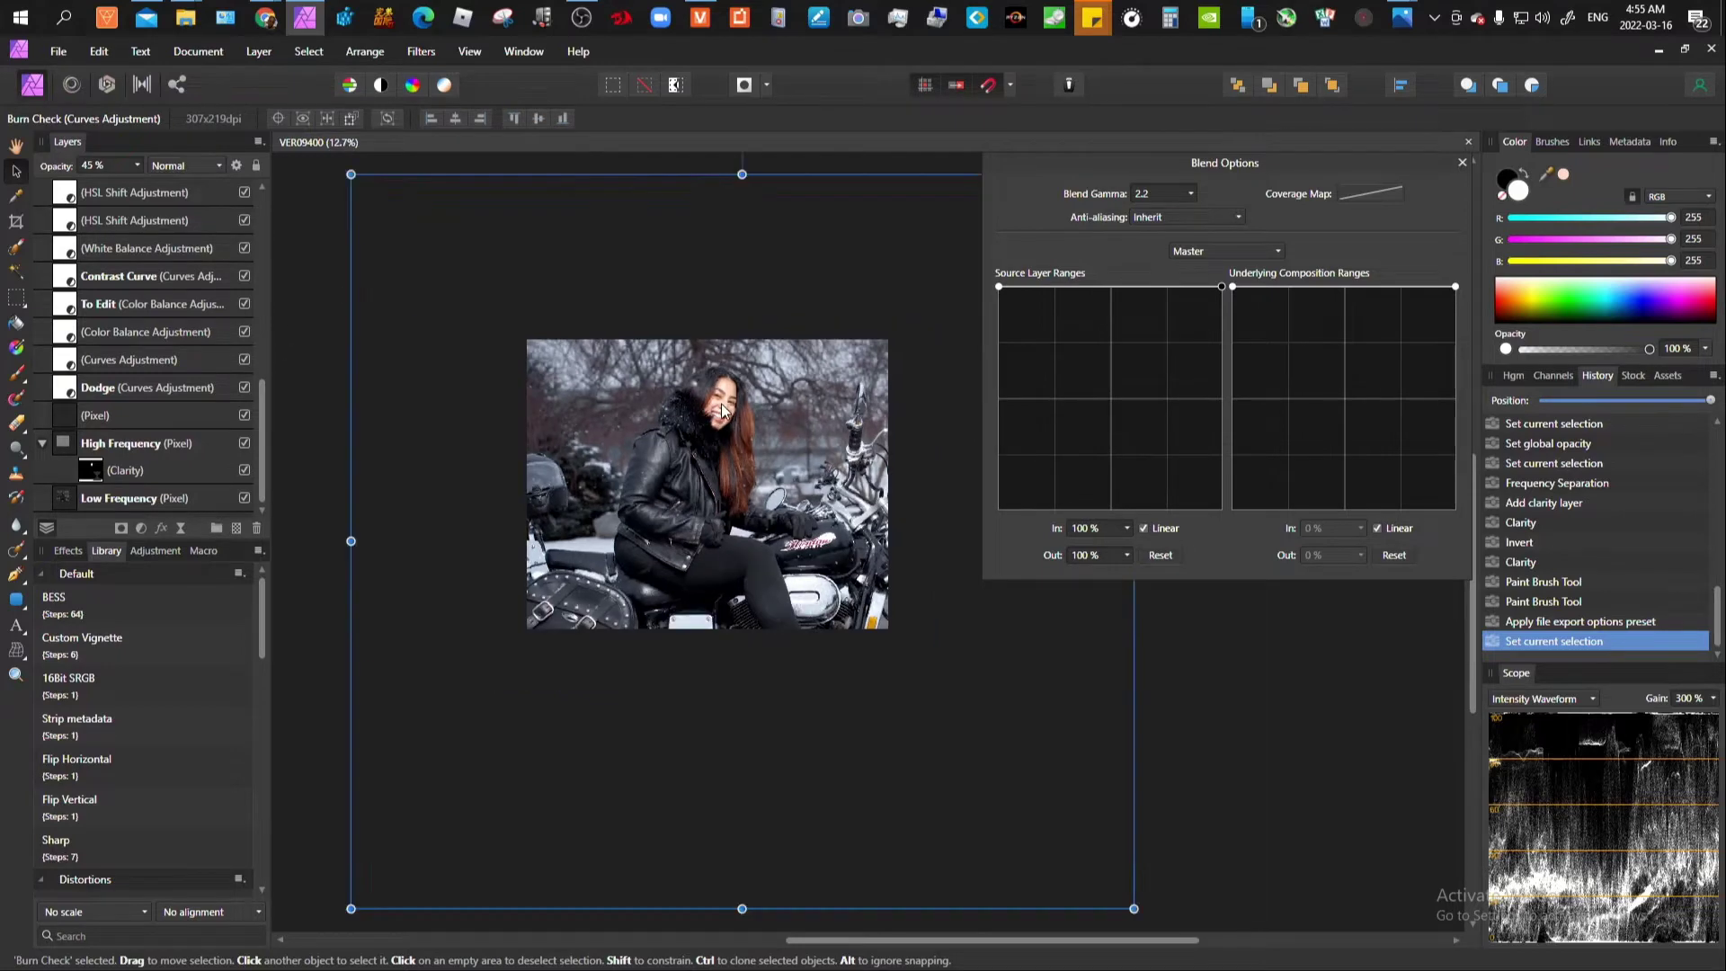
scroll(639, 418, up, 2)
scroll(196, 337, up, 5)
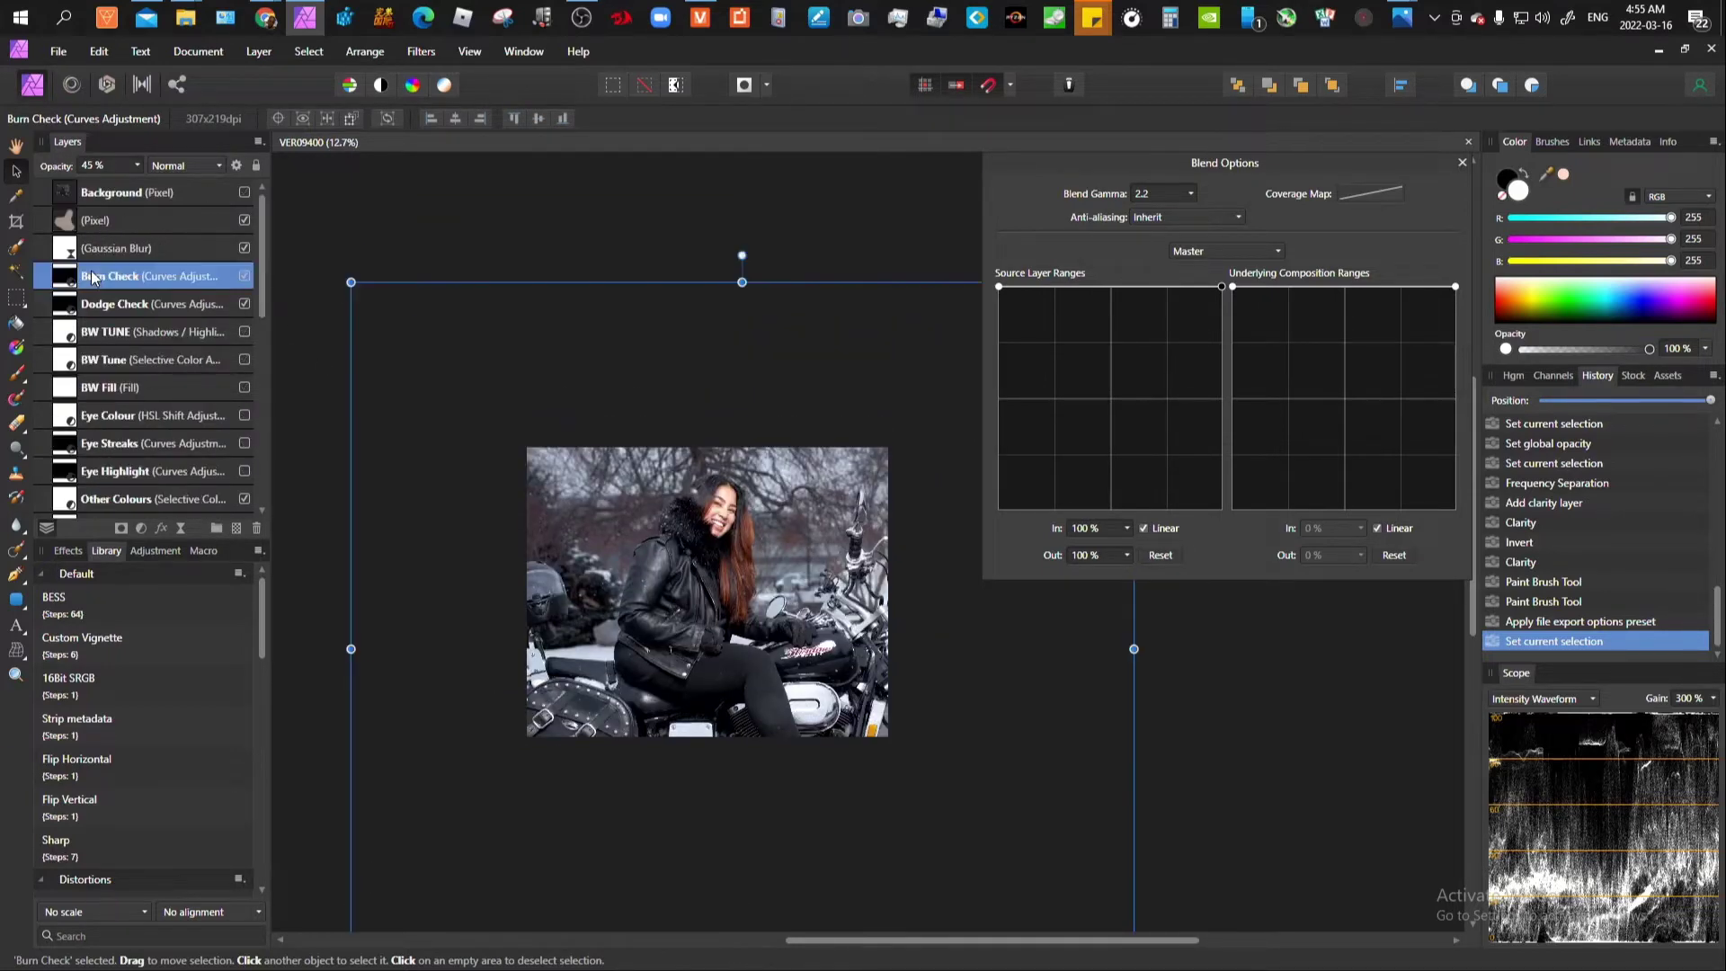
scroll(88, 300, down, 10)
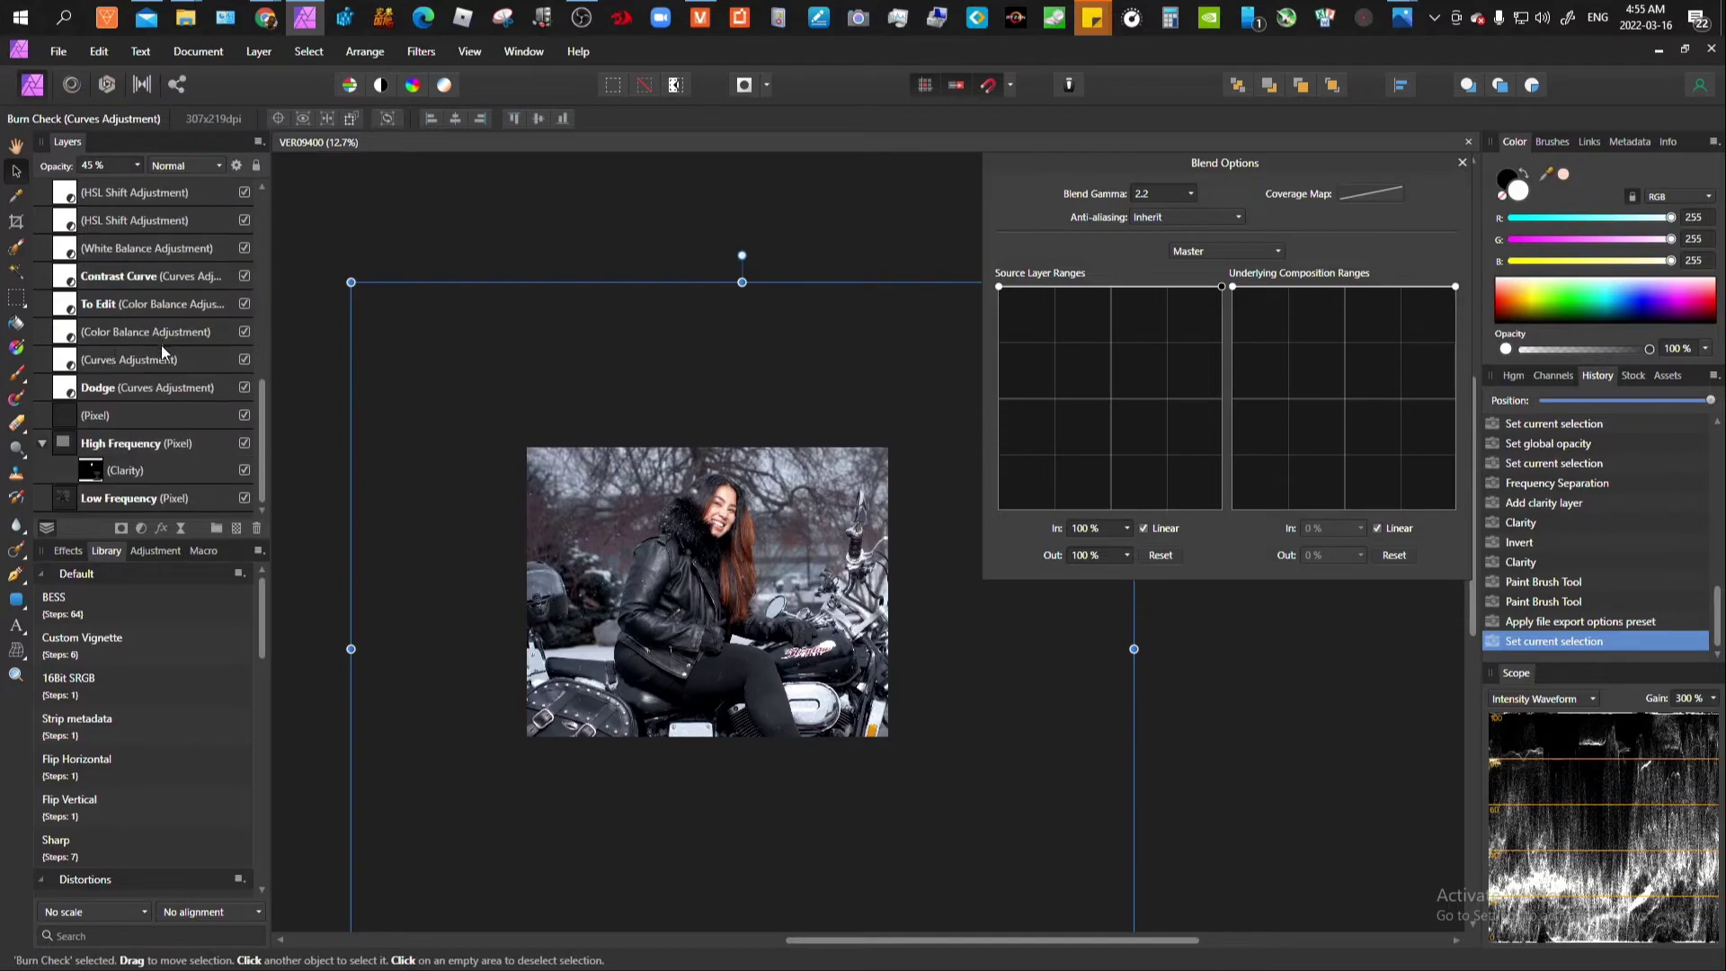
Step: Extend the layer selection from Burn Check down to Dodge, 23 layers in all
shift+click(48, 389)
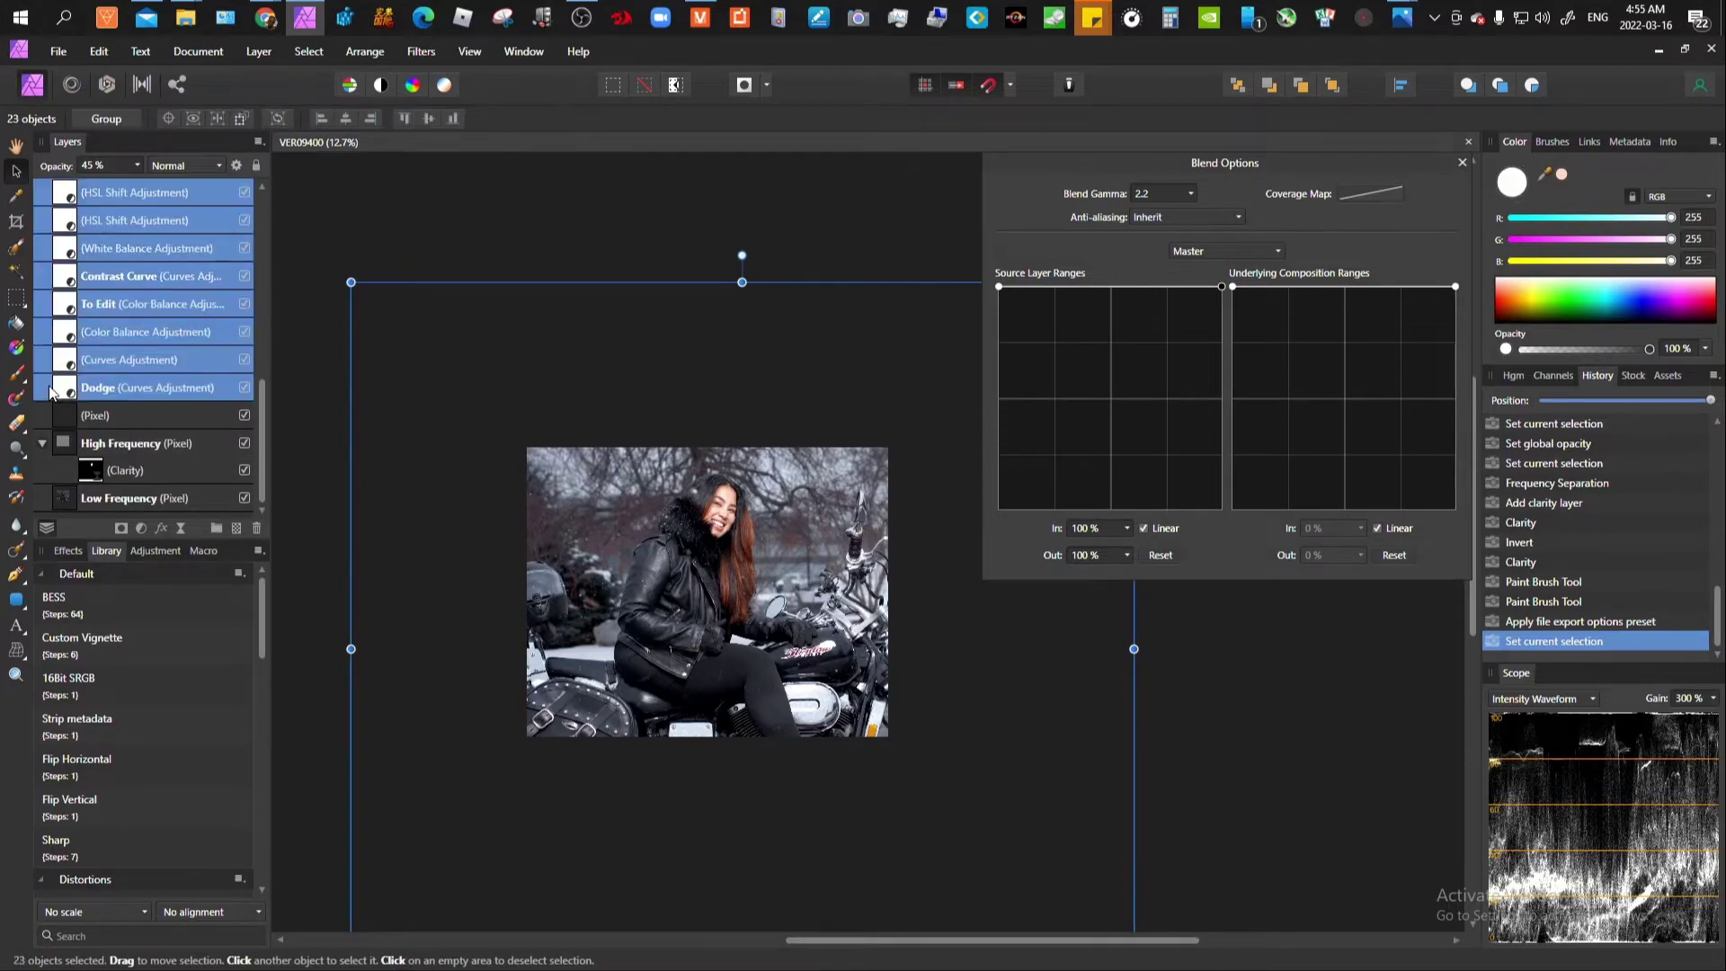
scroll(727, 441, down, 2)
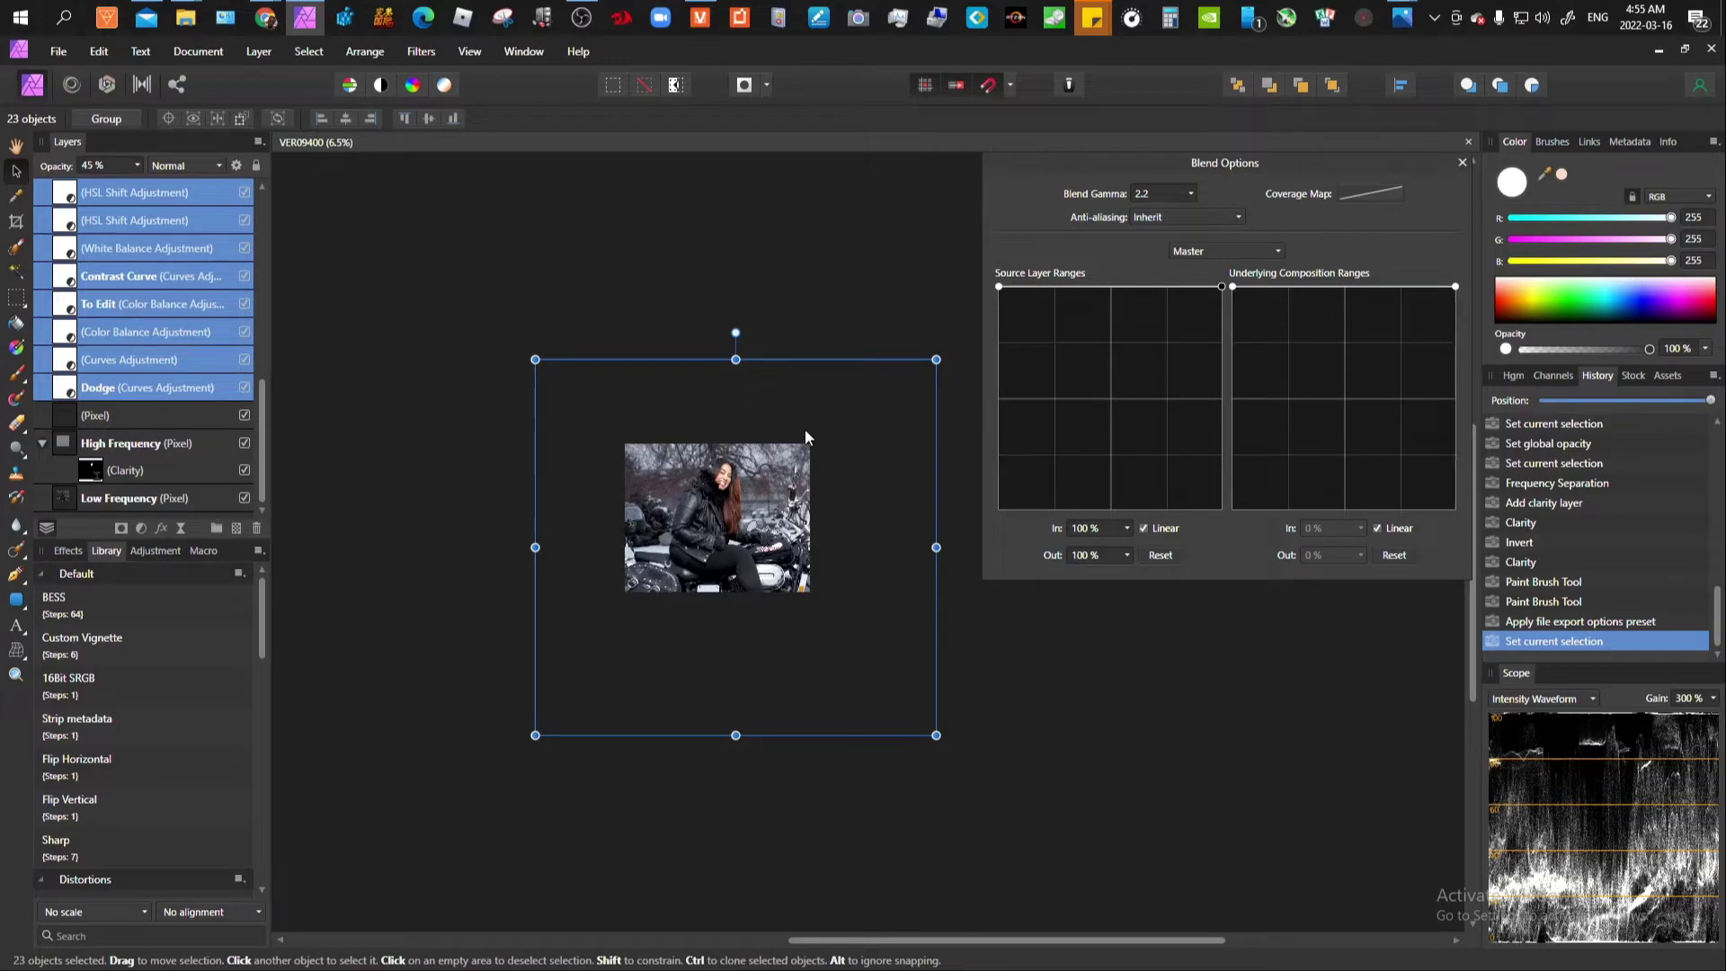
scroll(728, 522, up, 5)
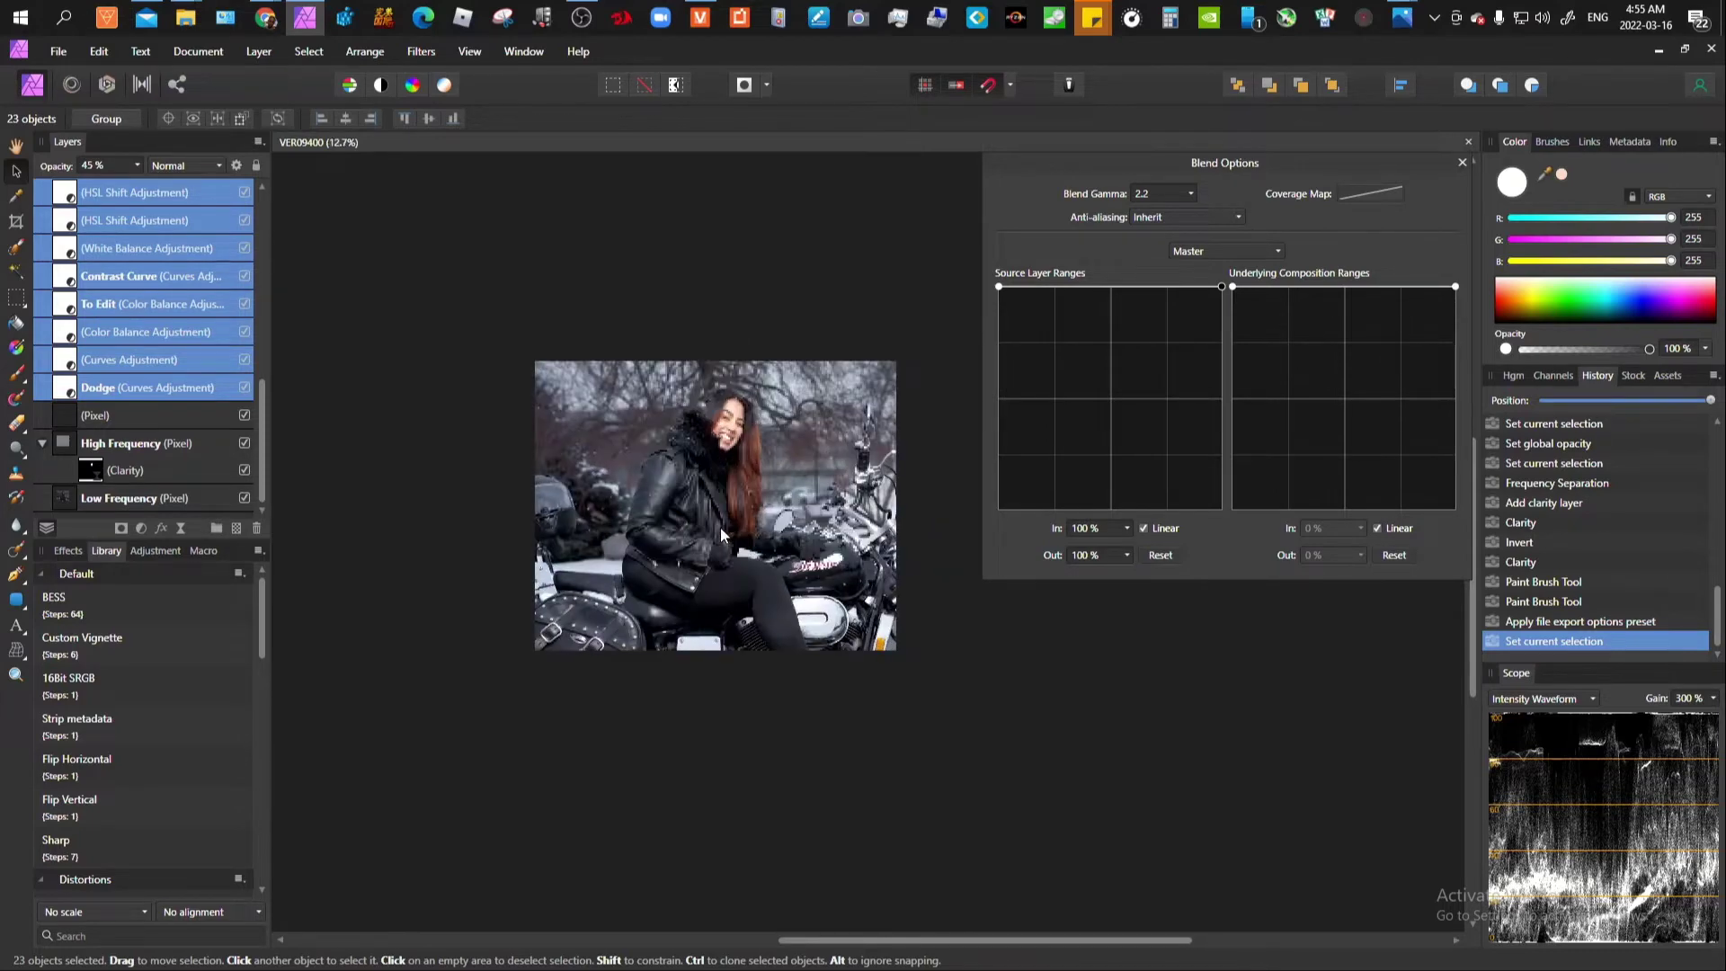
scroll(707, 475, down, 2)
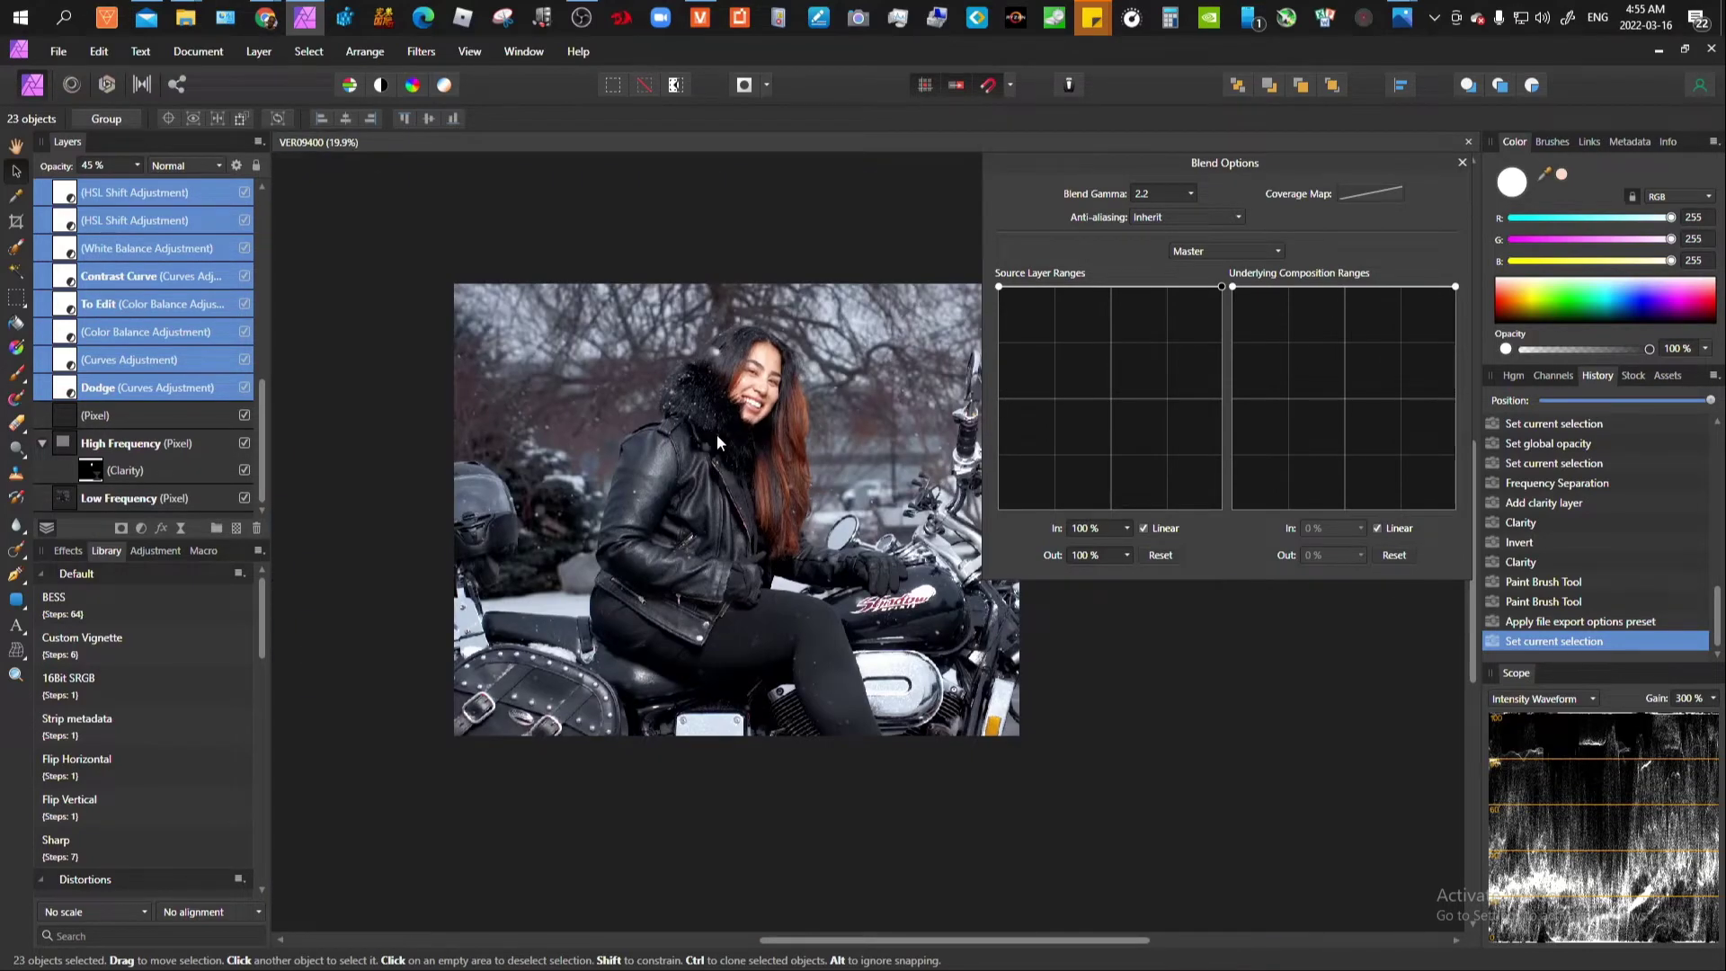
Step: Briefly switch to the Crop tool, then return to Move without changing the image
key(c)
scroll(802, 439, down, 3)
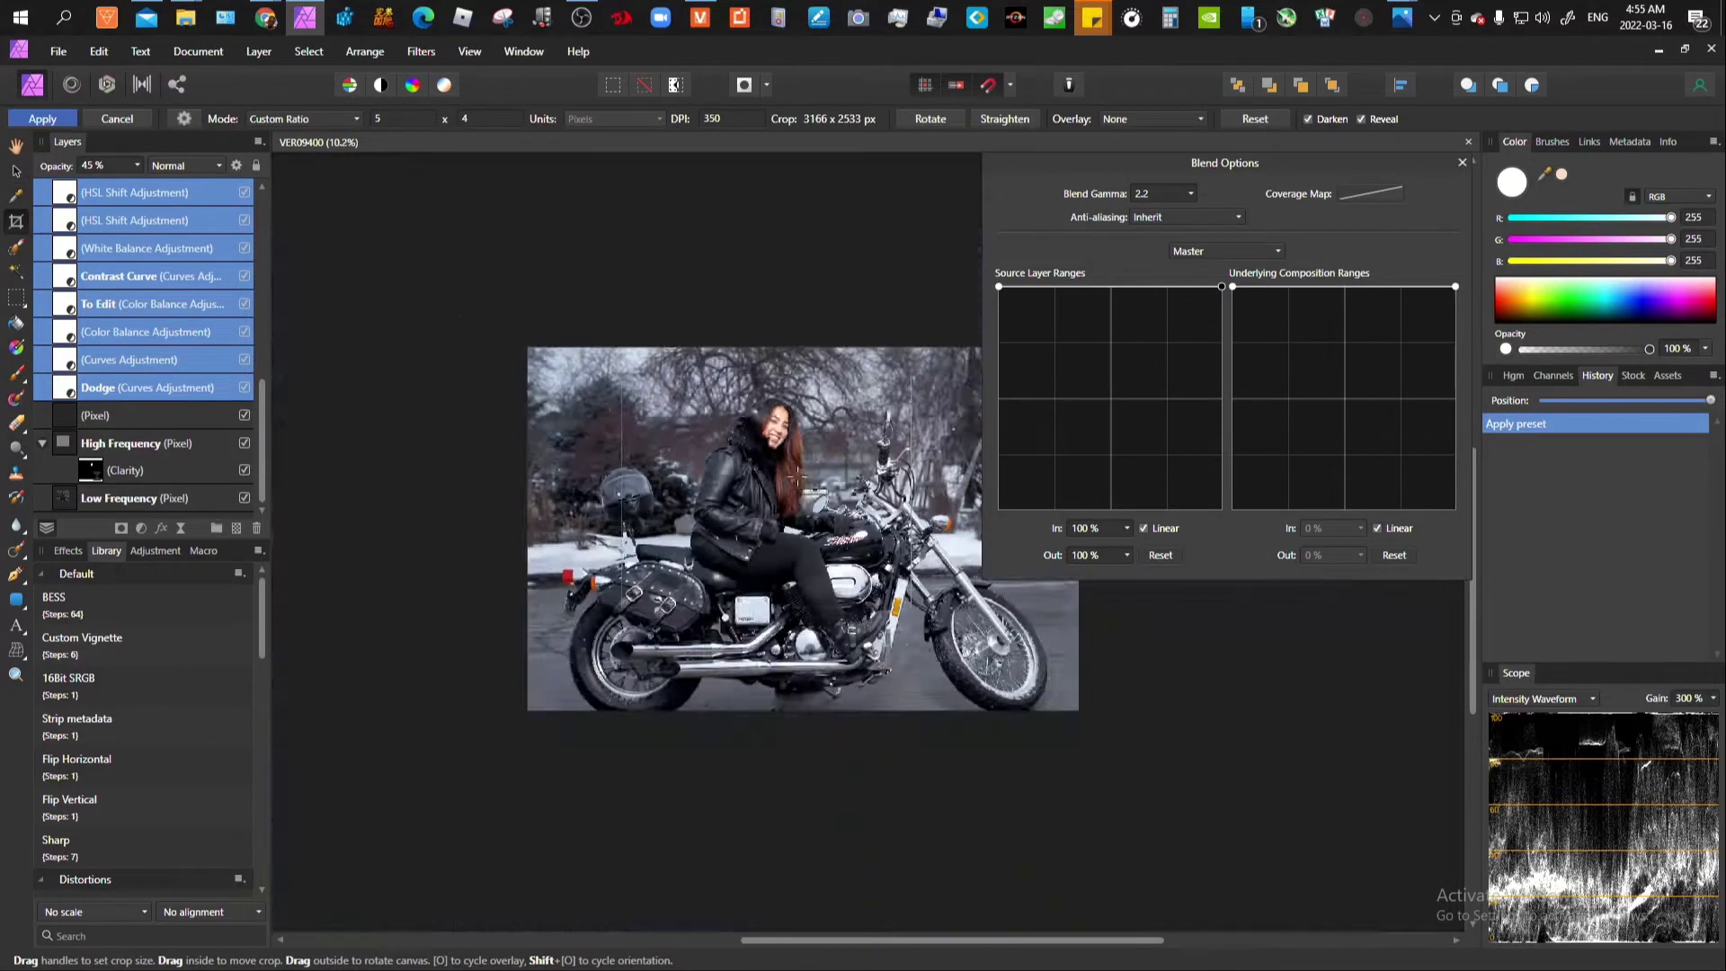
key(v)
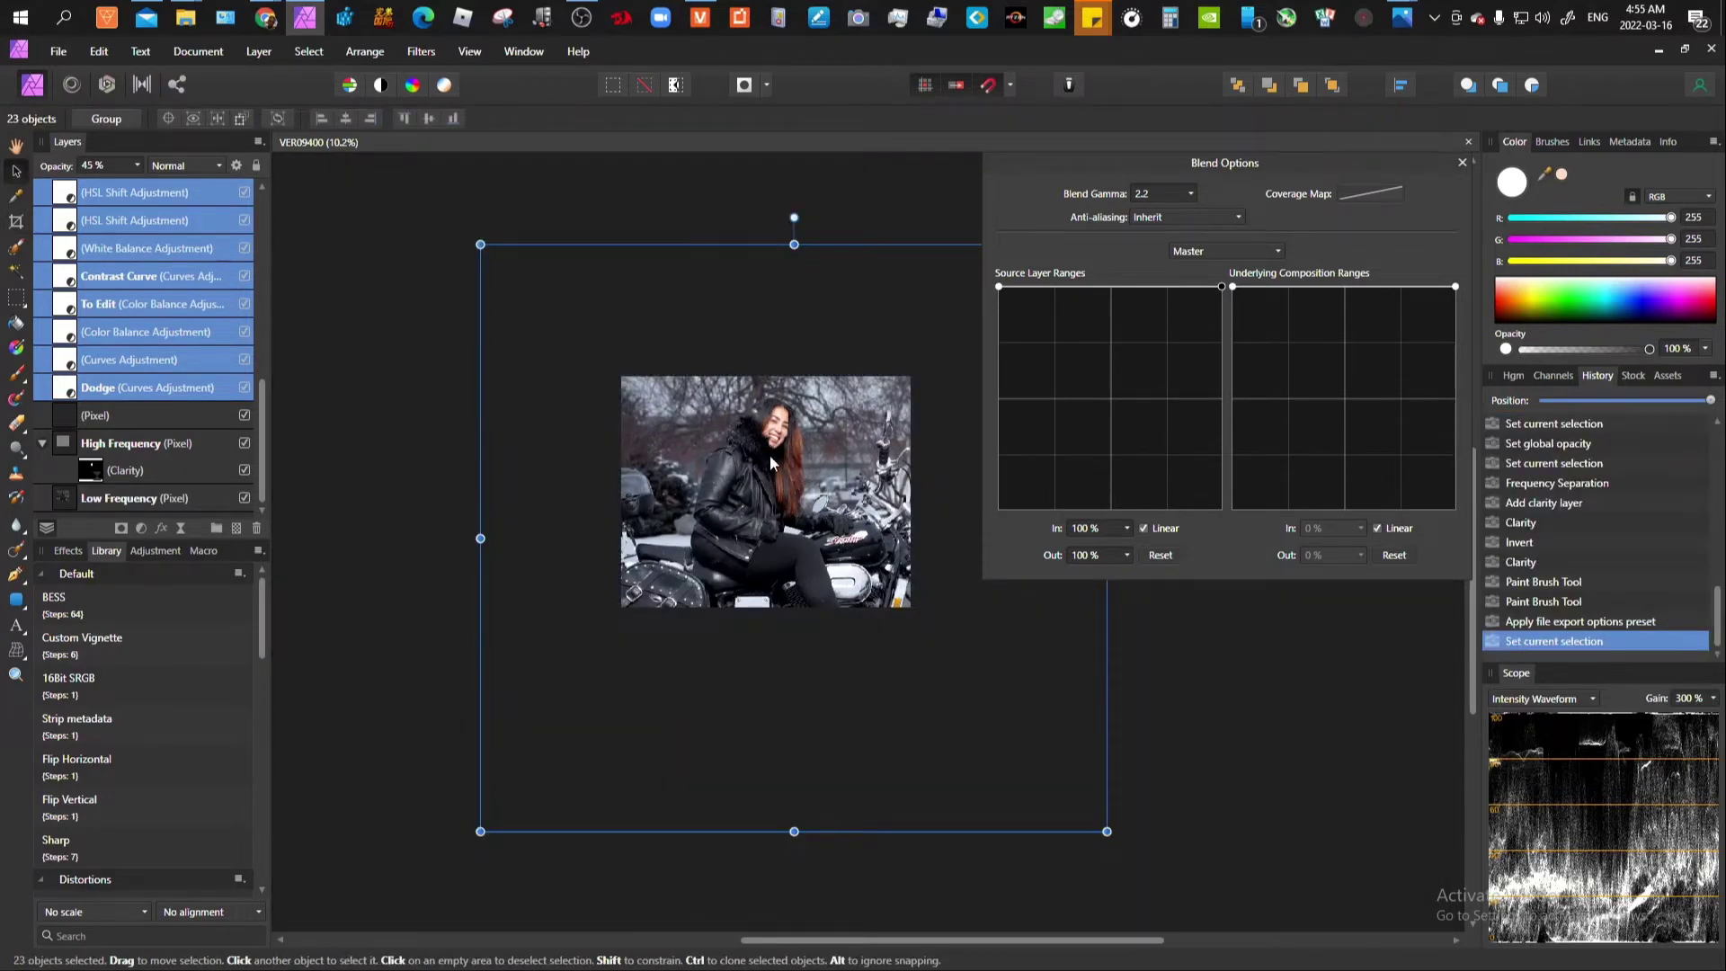
scroll(768, 463, up, 4)
scroll(767, 467, down, 5)
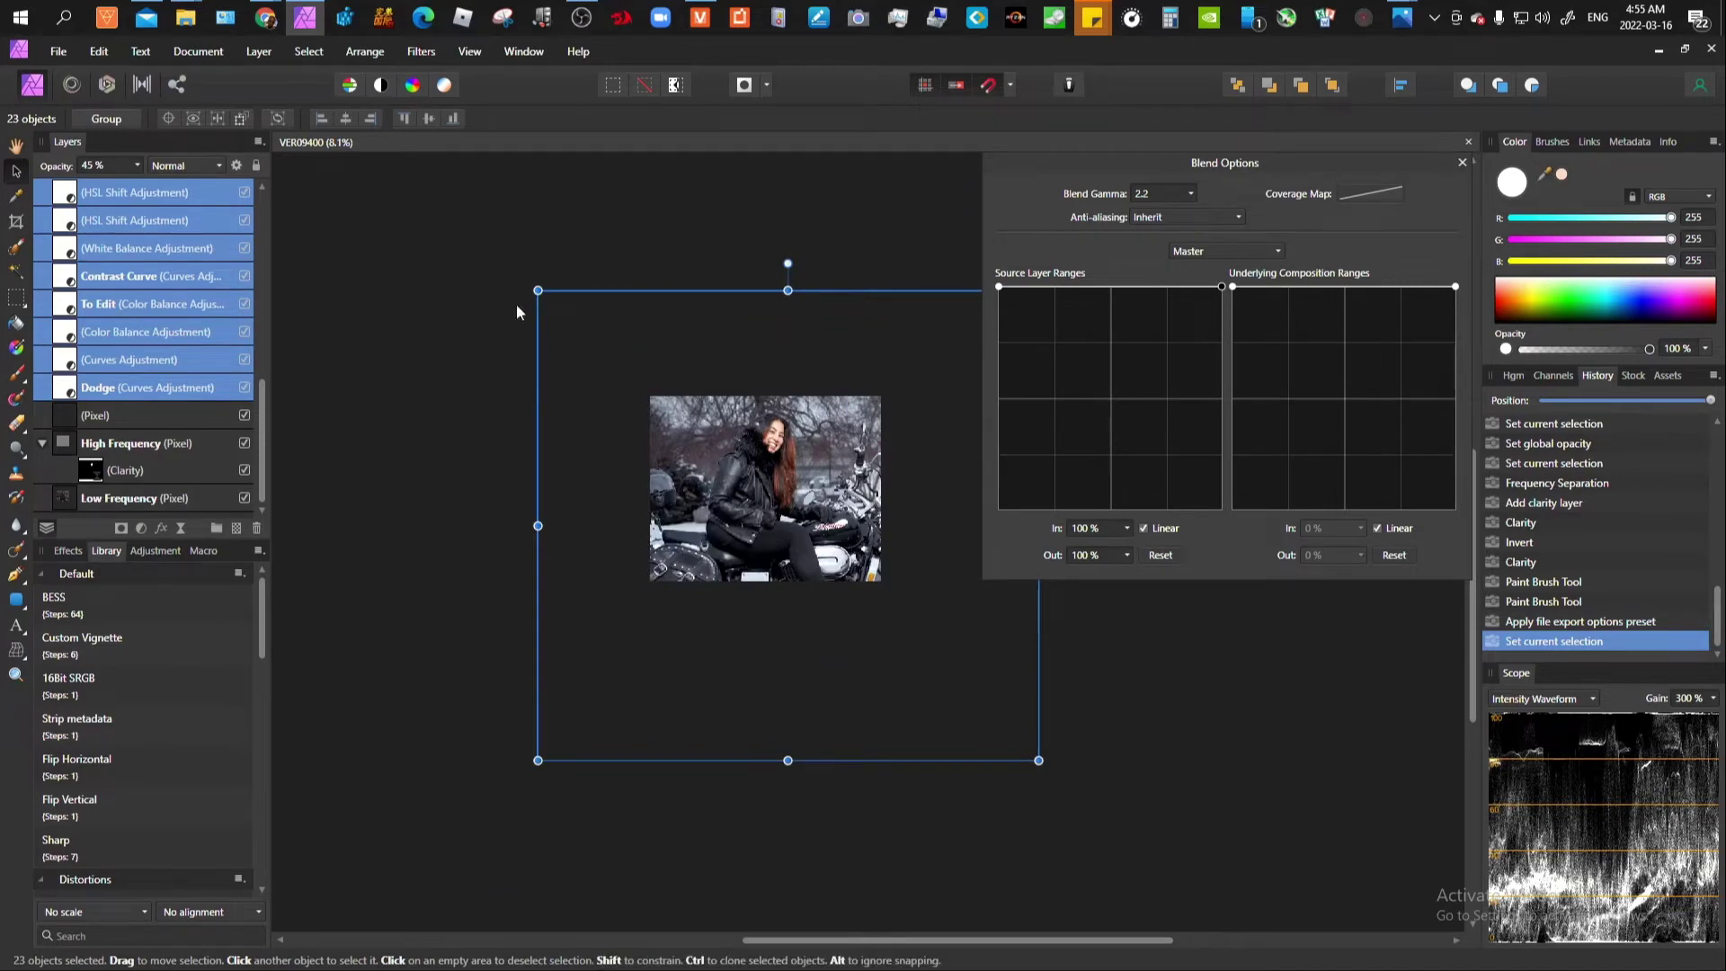
scroll(804, 439, right, 3)
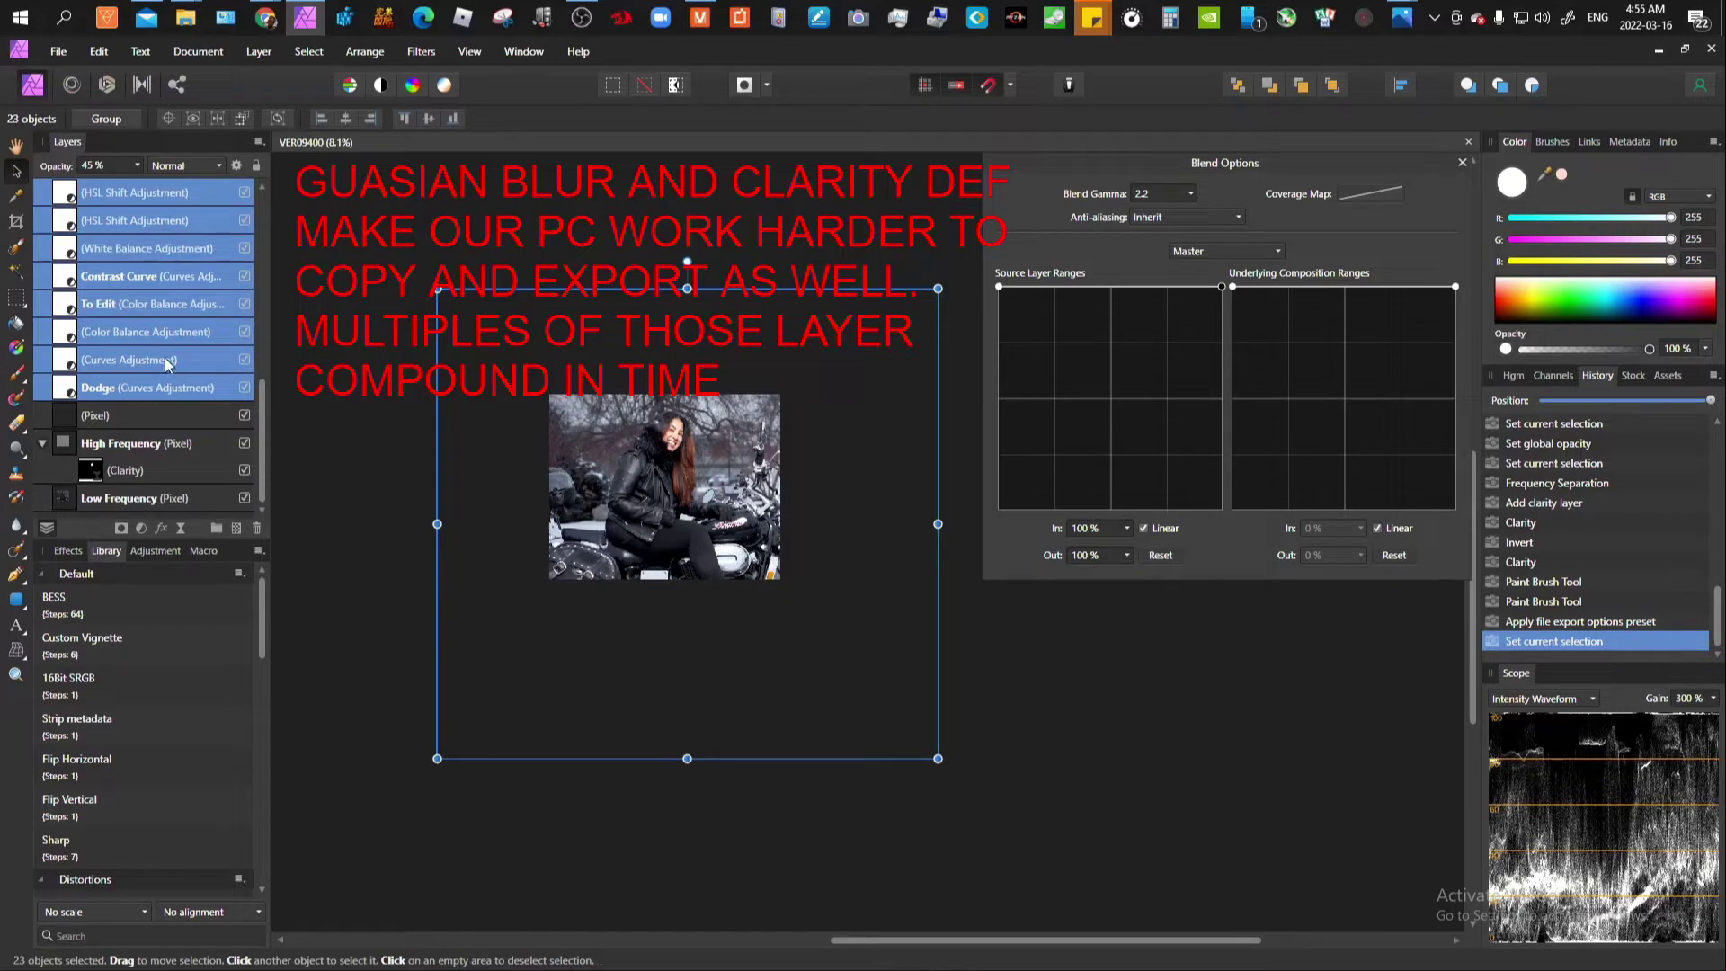
Step: Bring up the selected layers' context menu, then deselect all layers via the empty canvas
scroll(179, 297, up, 5)
scroll(108, 296, down, 5)
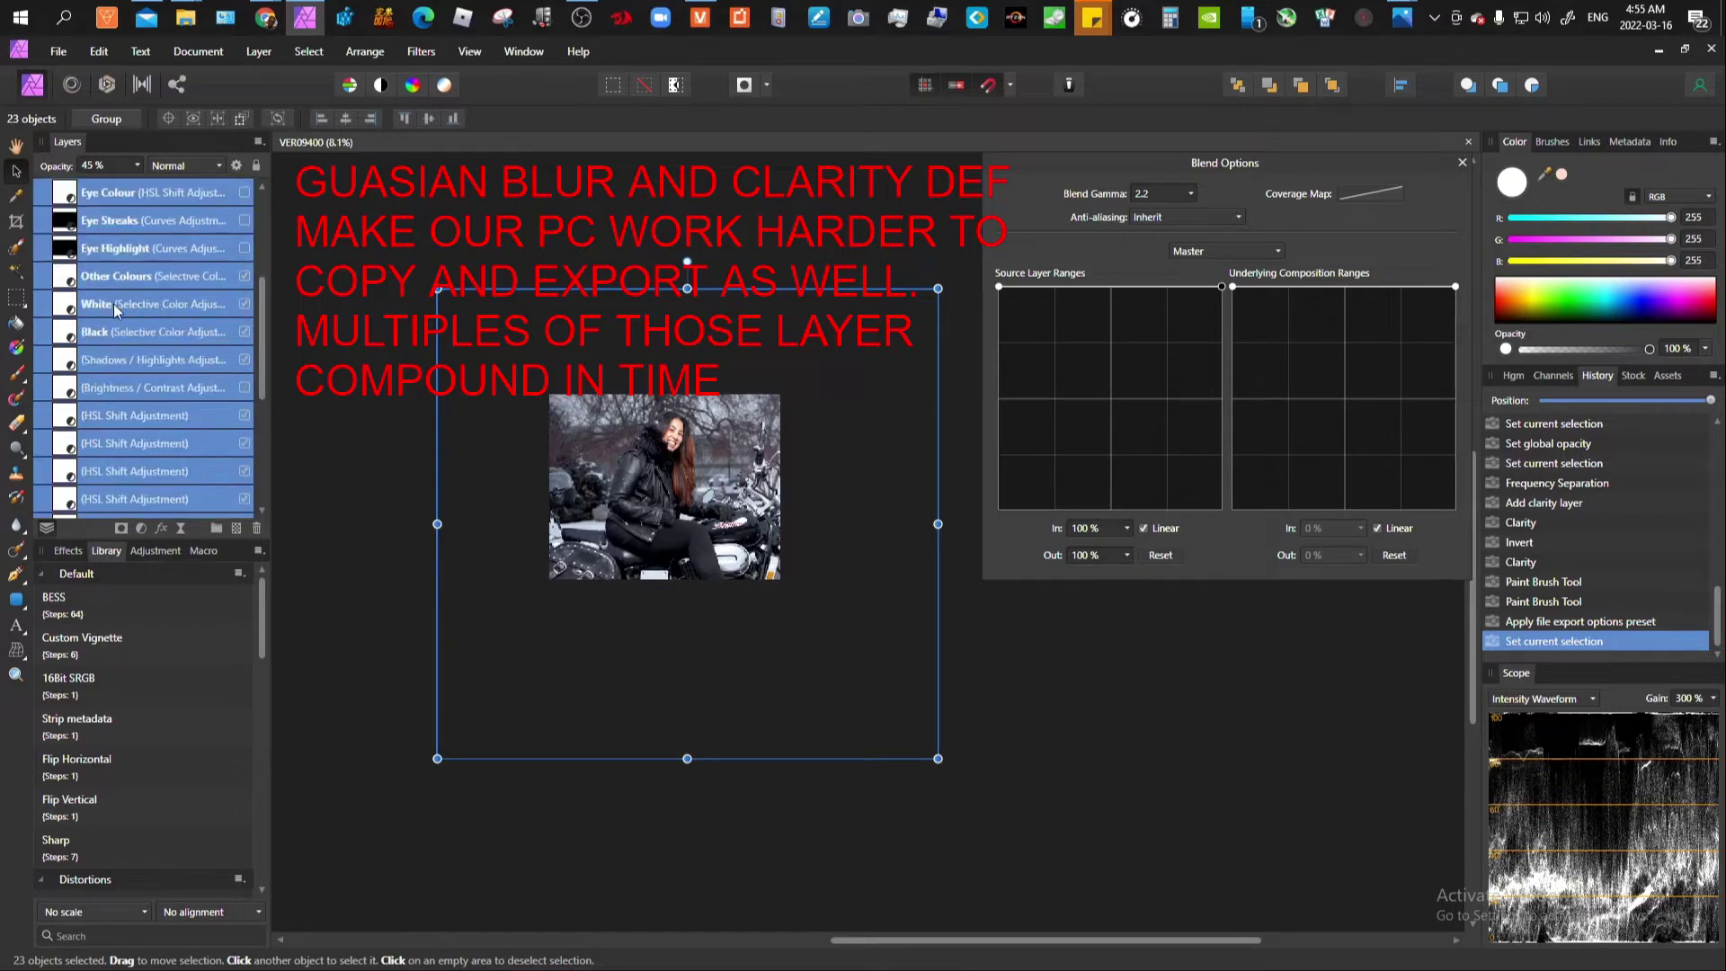
scroll(687, 389, down, 2)
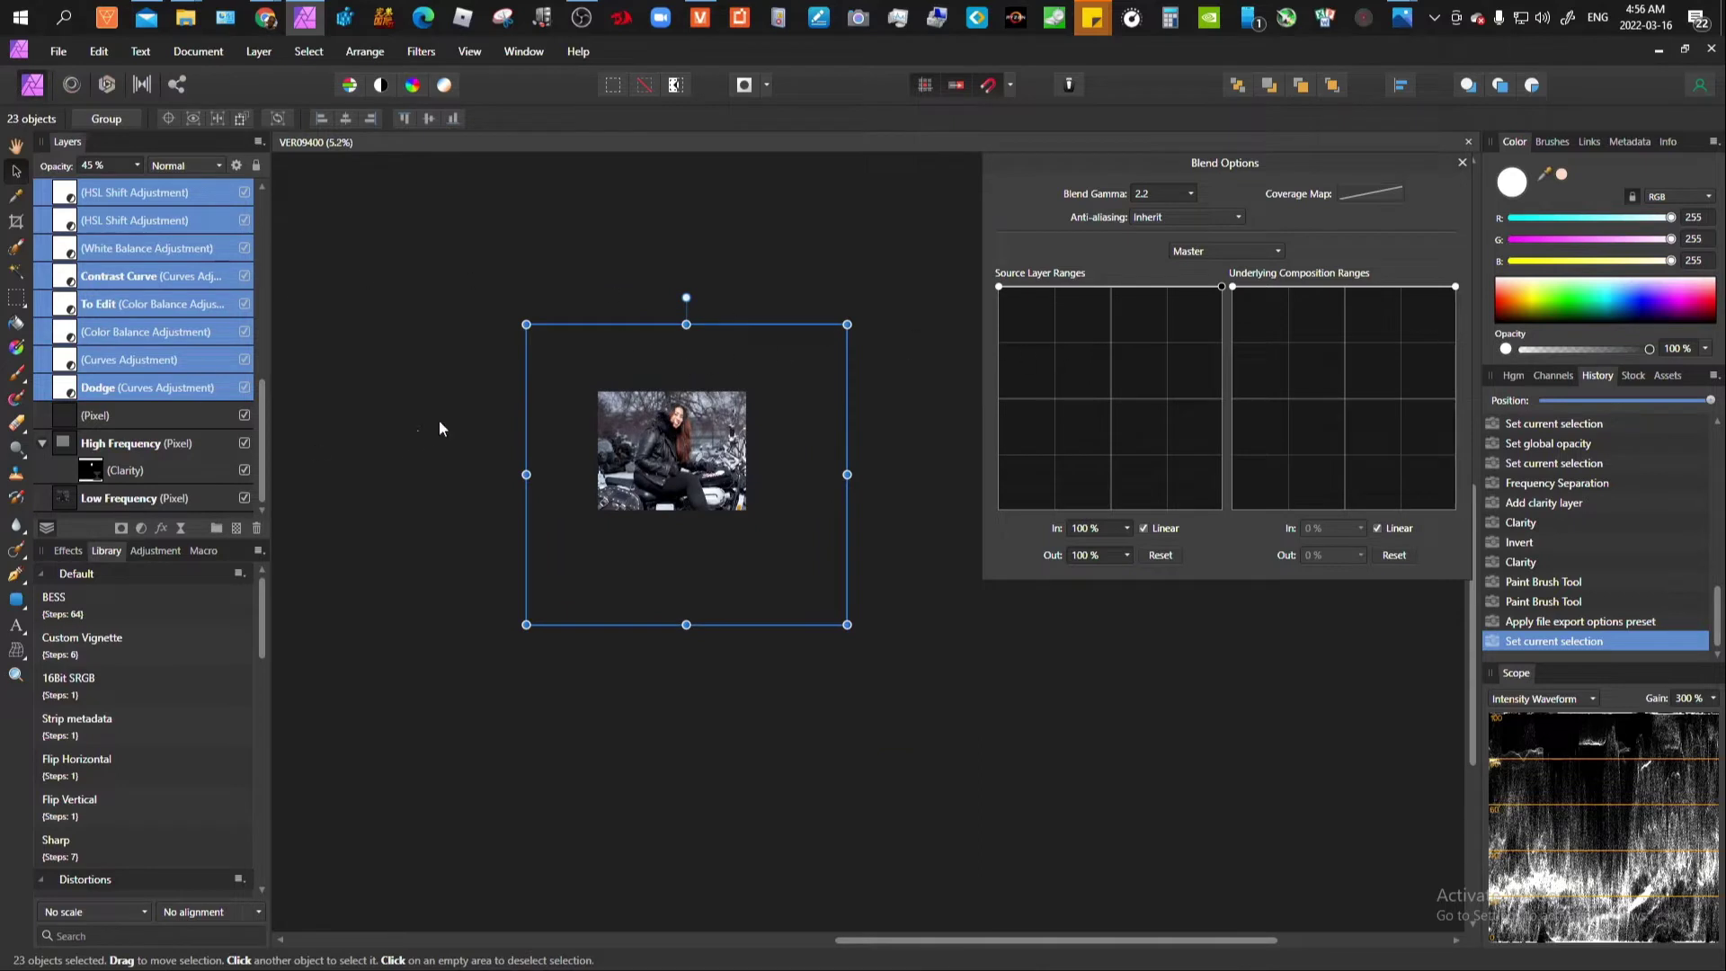
scroll(148, 302, up, 3)
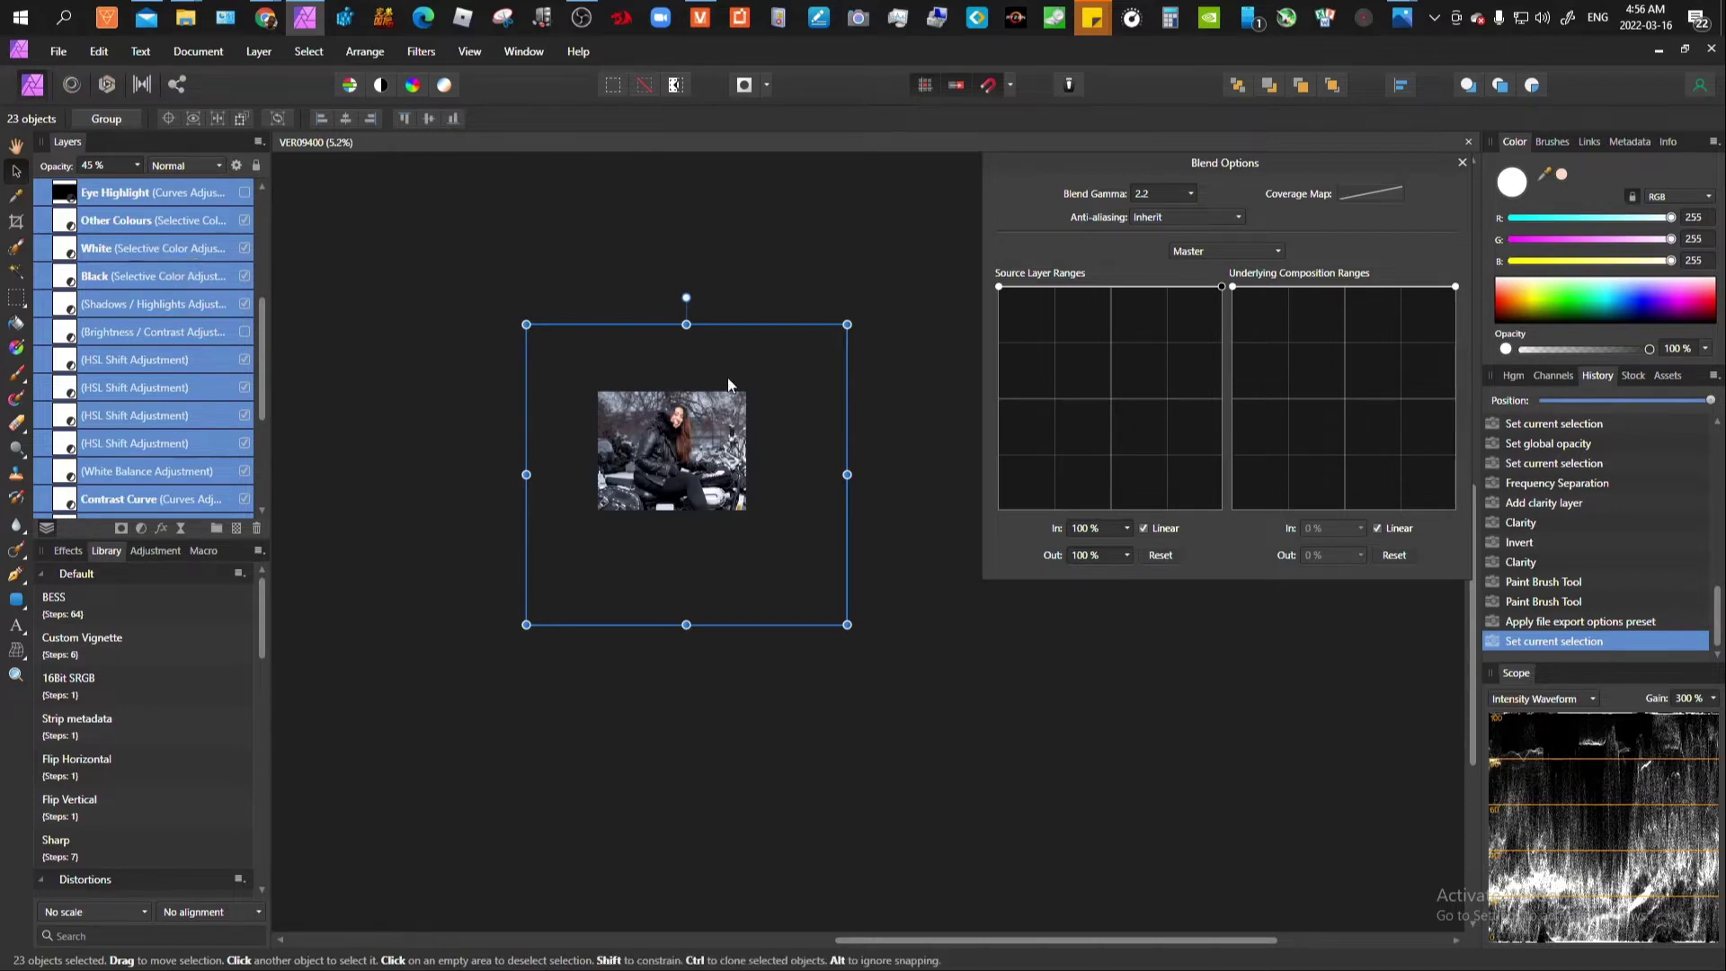
right_click(134, 250)
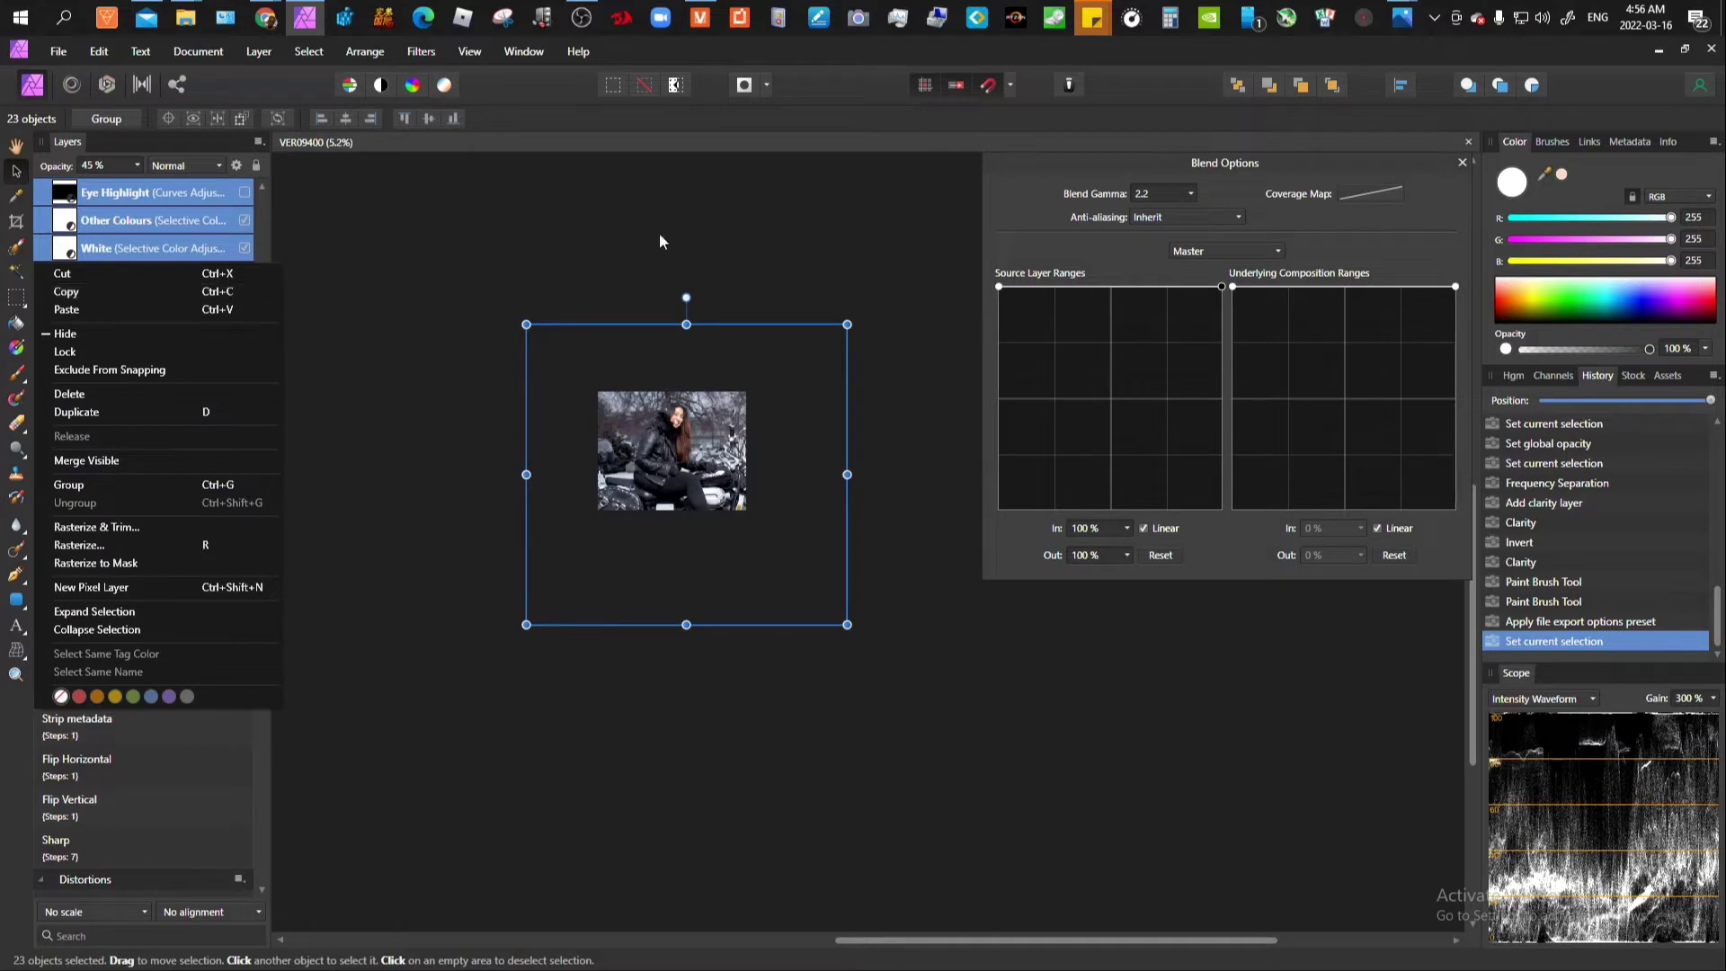
click(778, 212)
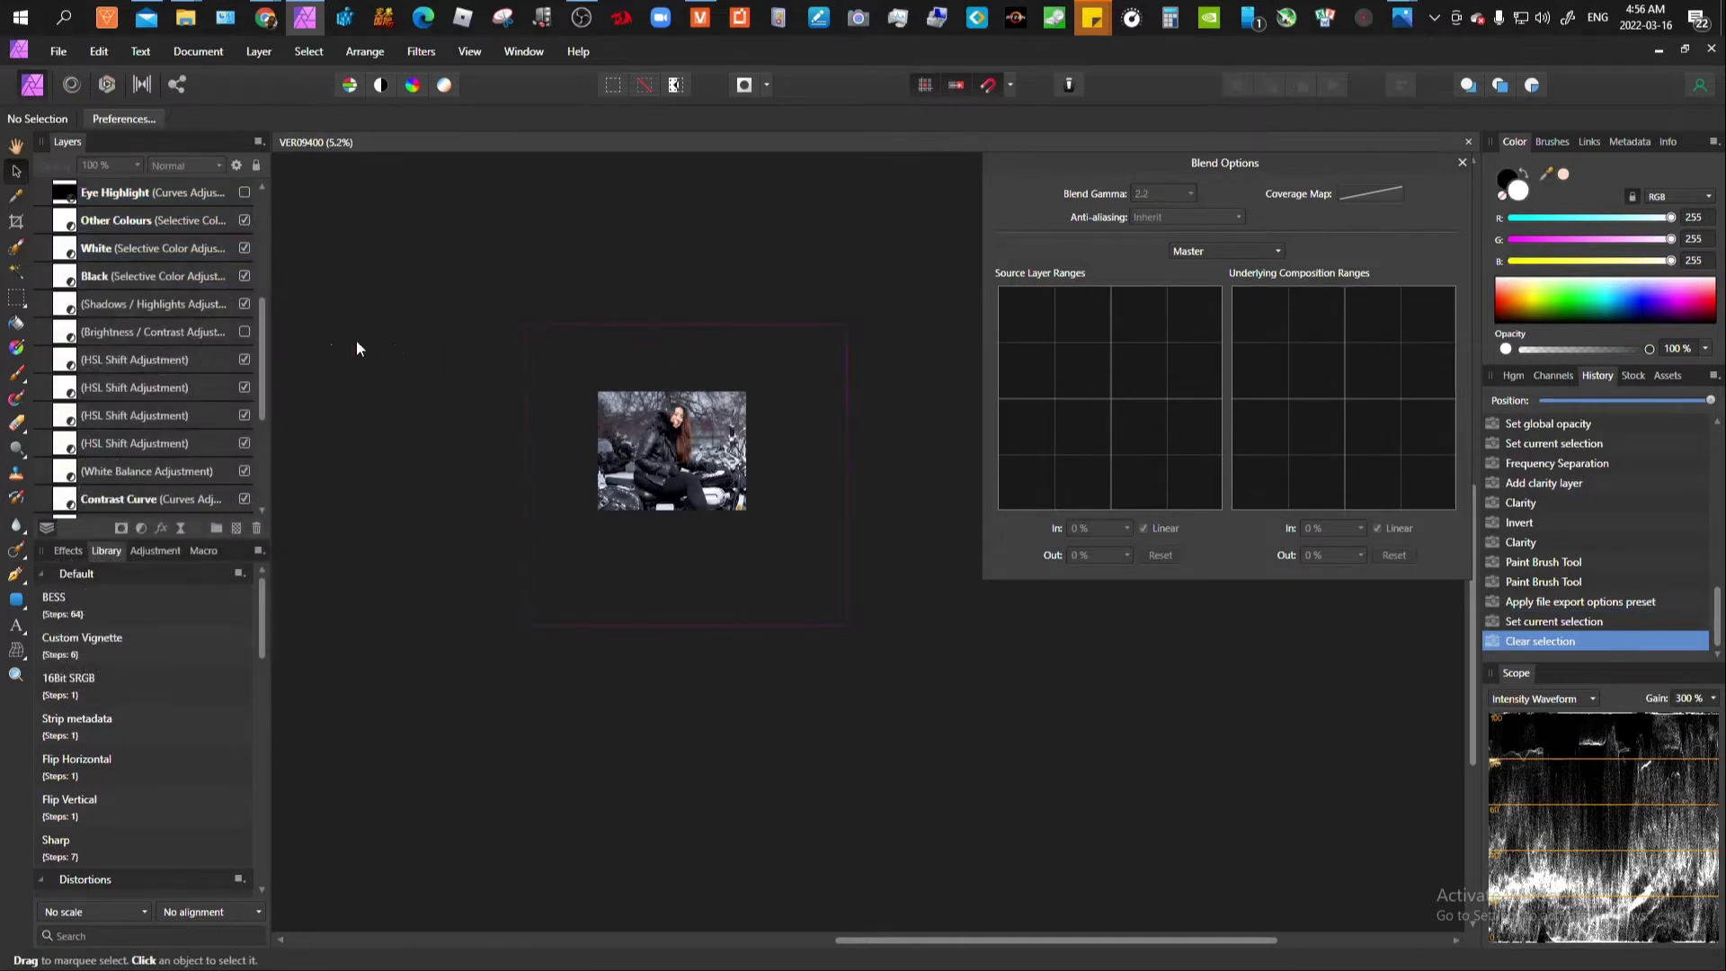
scroll(710, 365, down, 2)
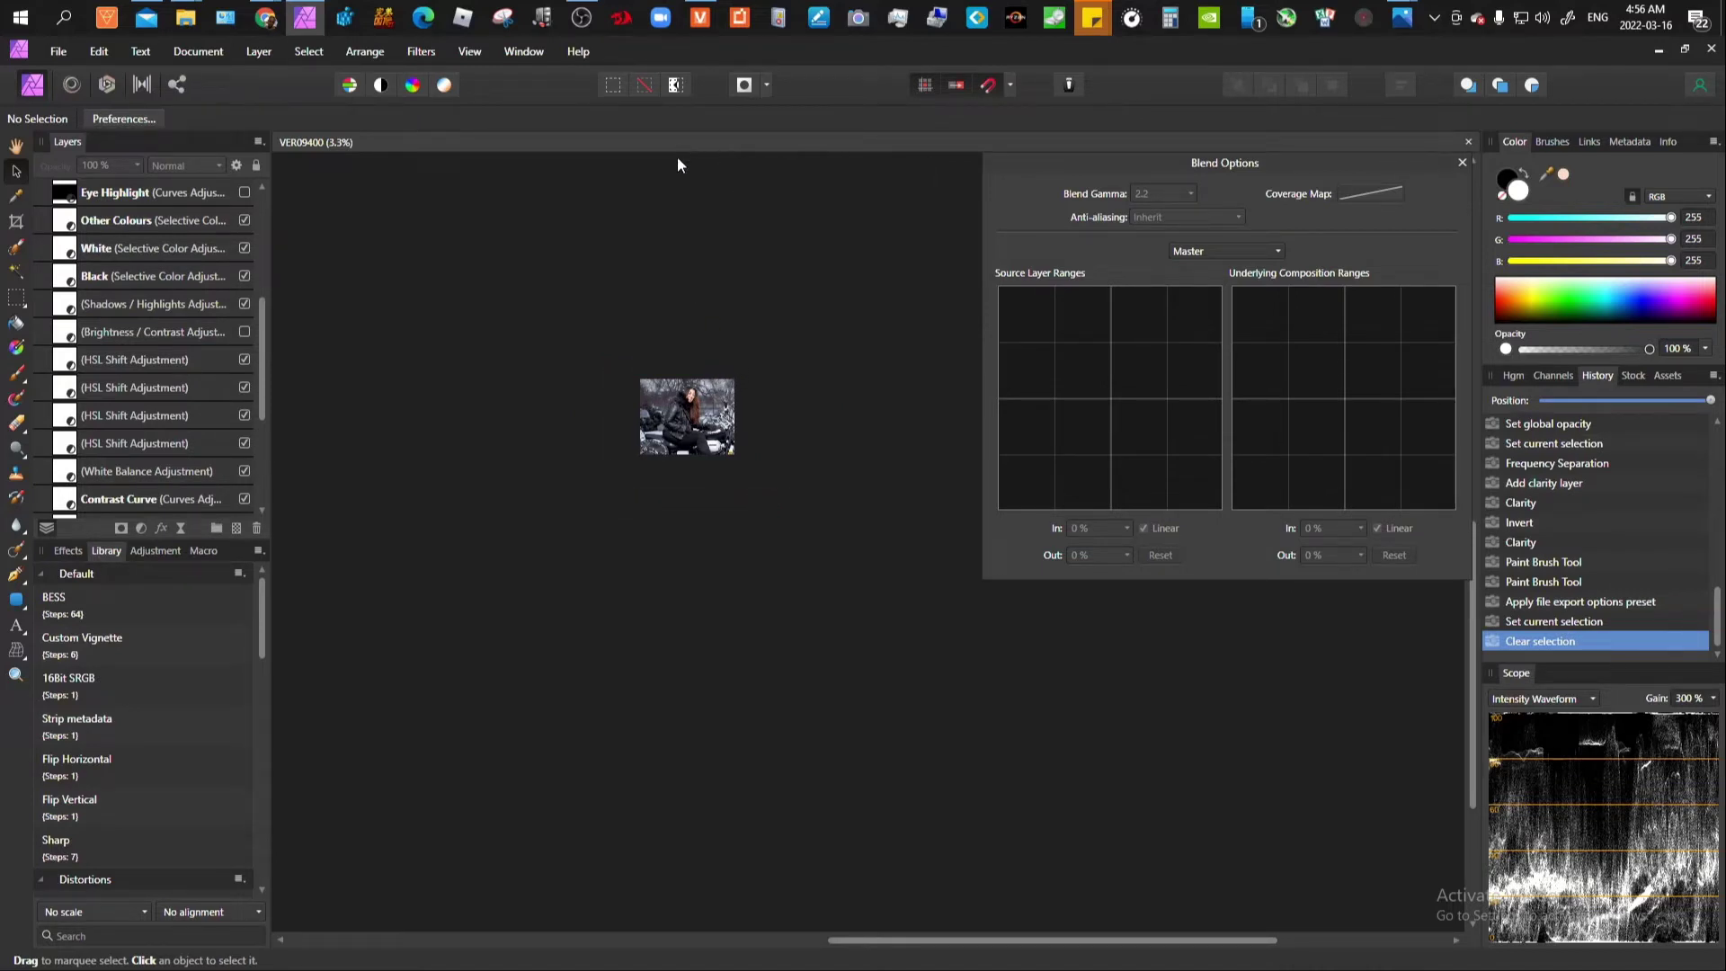
scroll(112, 252, up, 5)
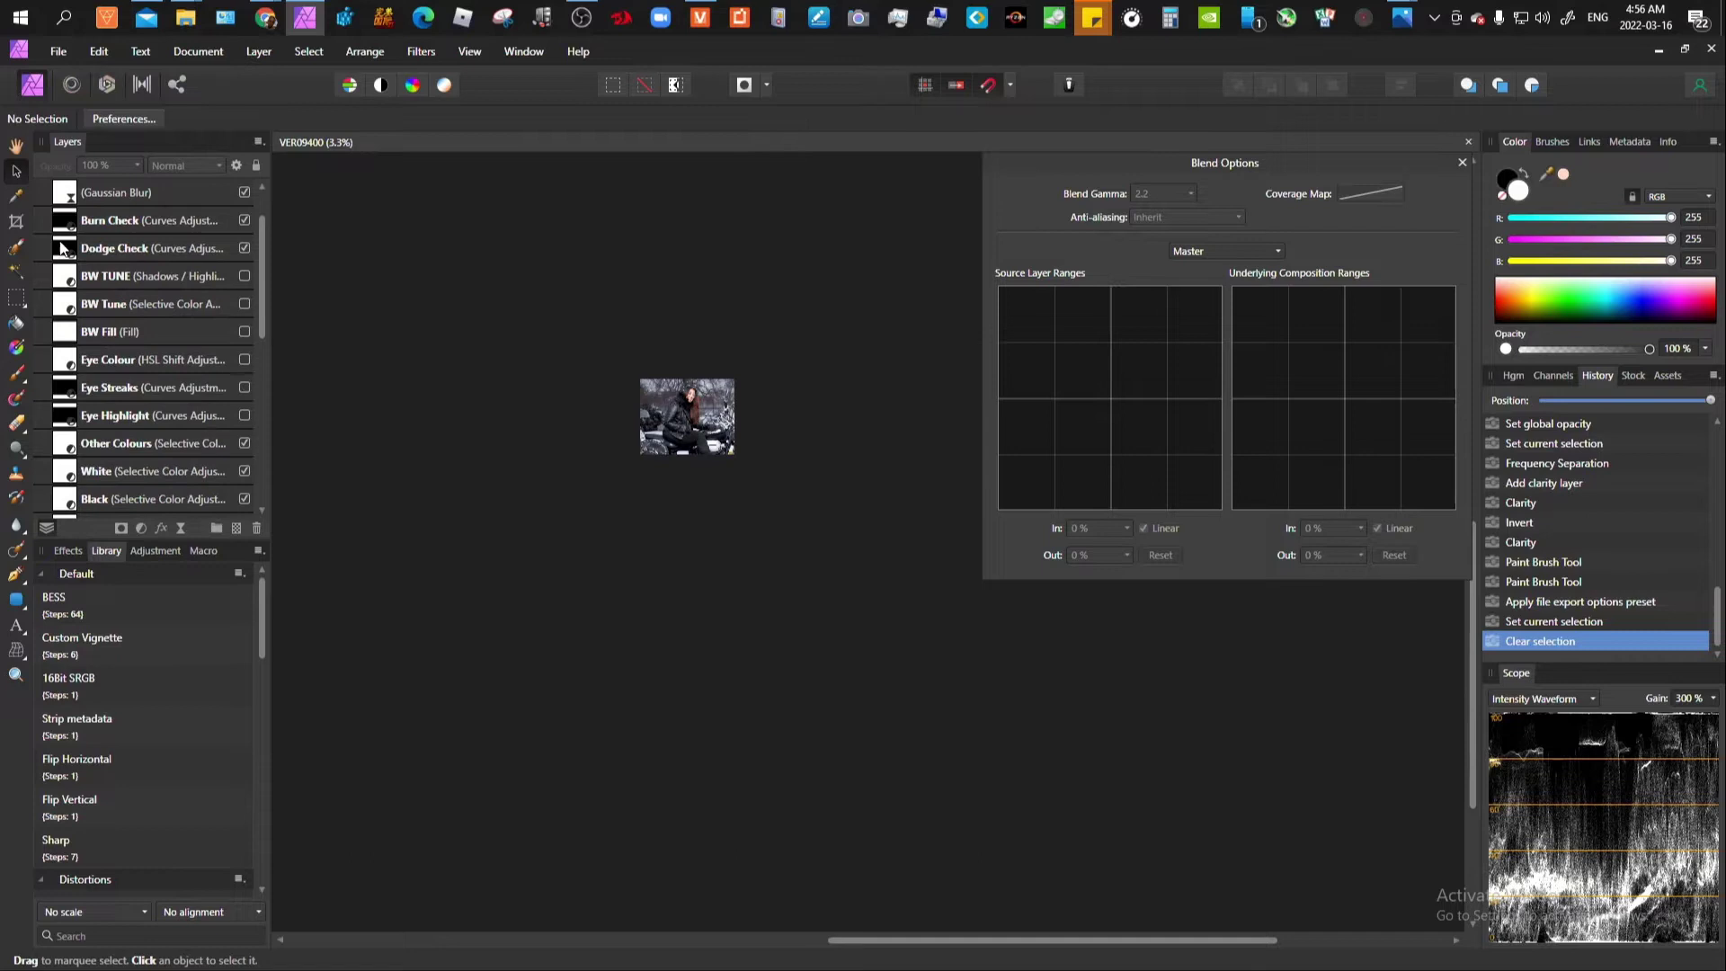
Step: Select the Gaussian Blur layer and extend the selection down to Dodge, 24 layers
click(82, 241)
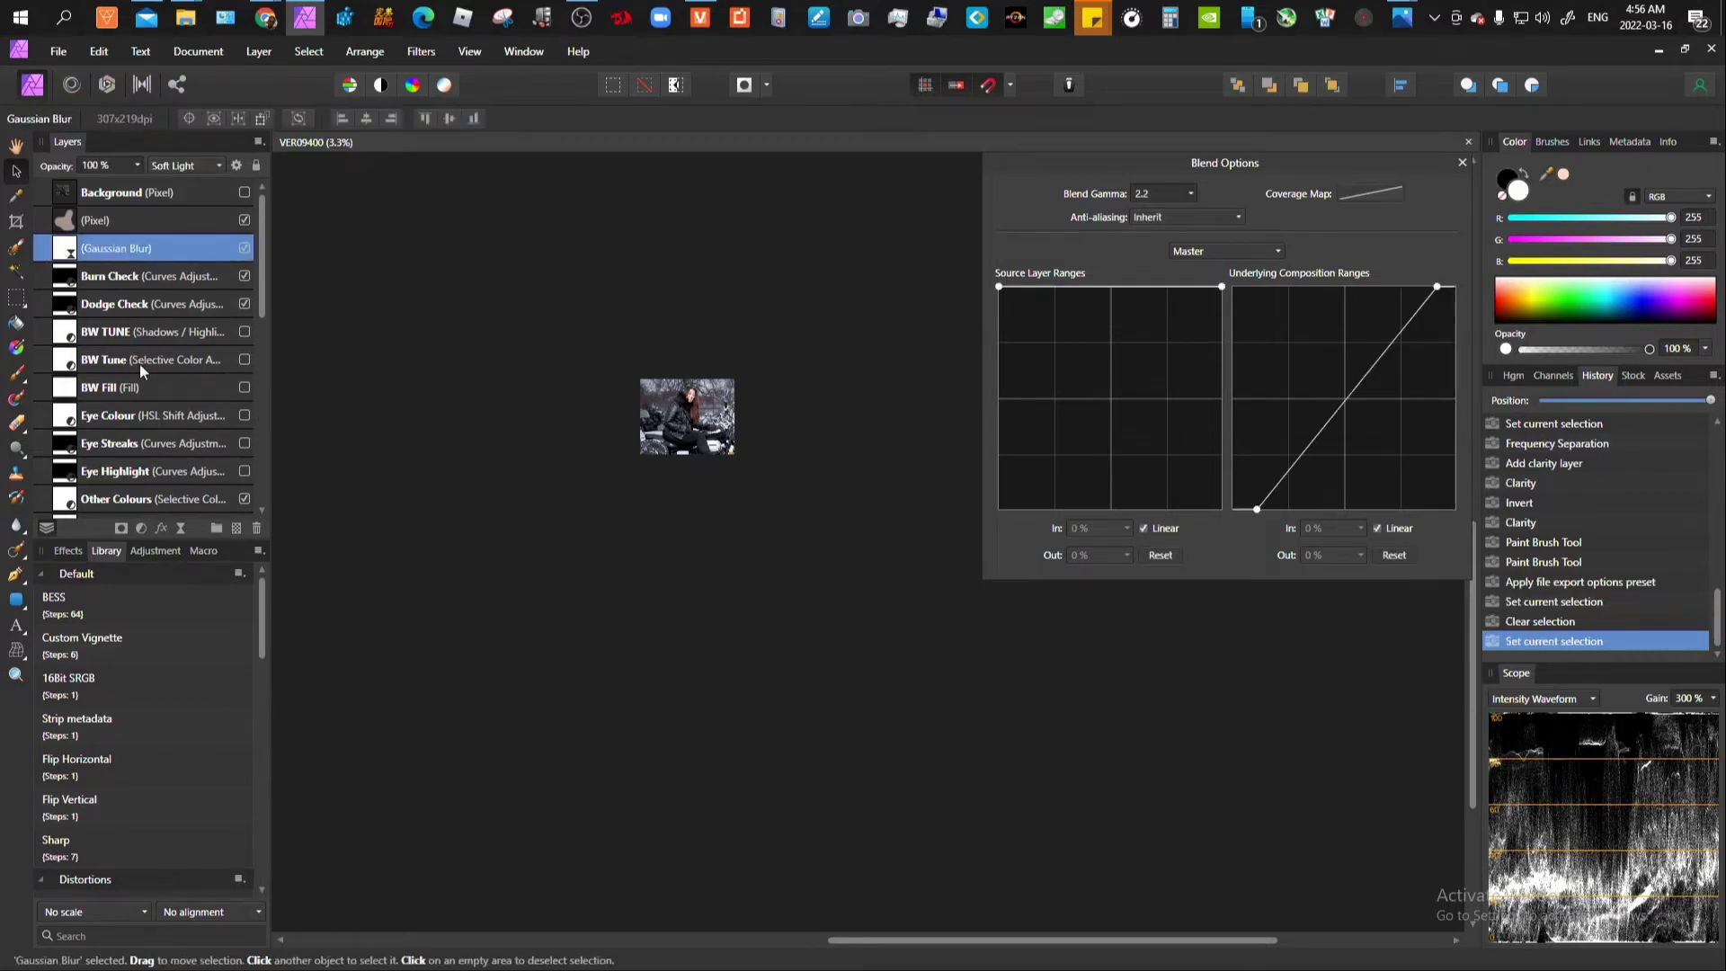
scroll(72, 369, down, 5)
shift+click(90, 394)
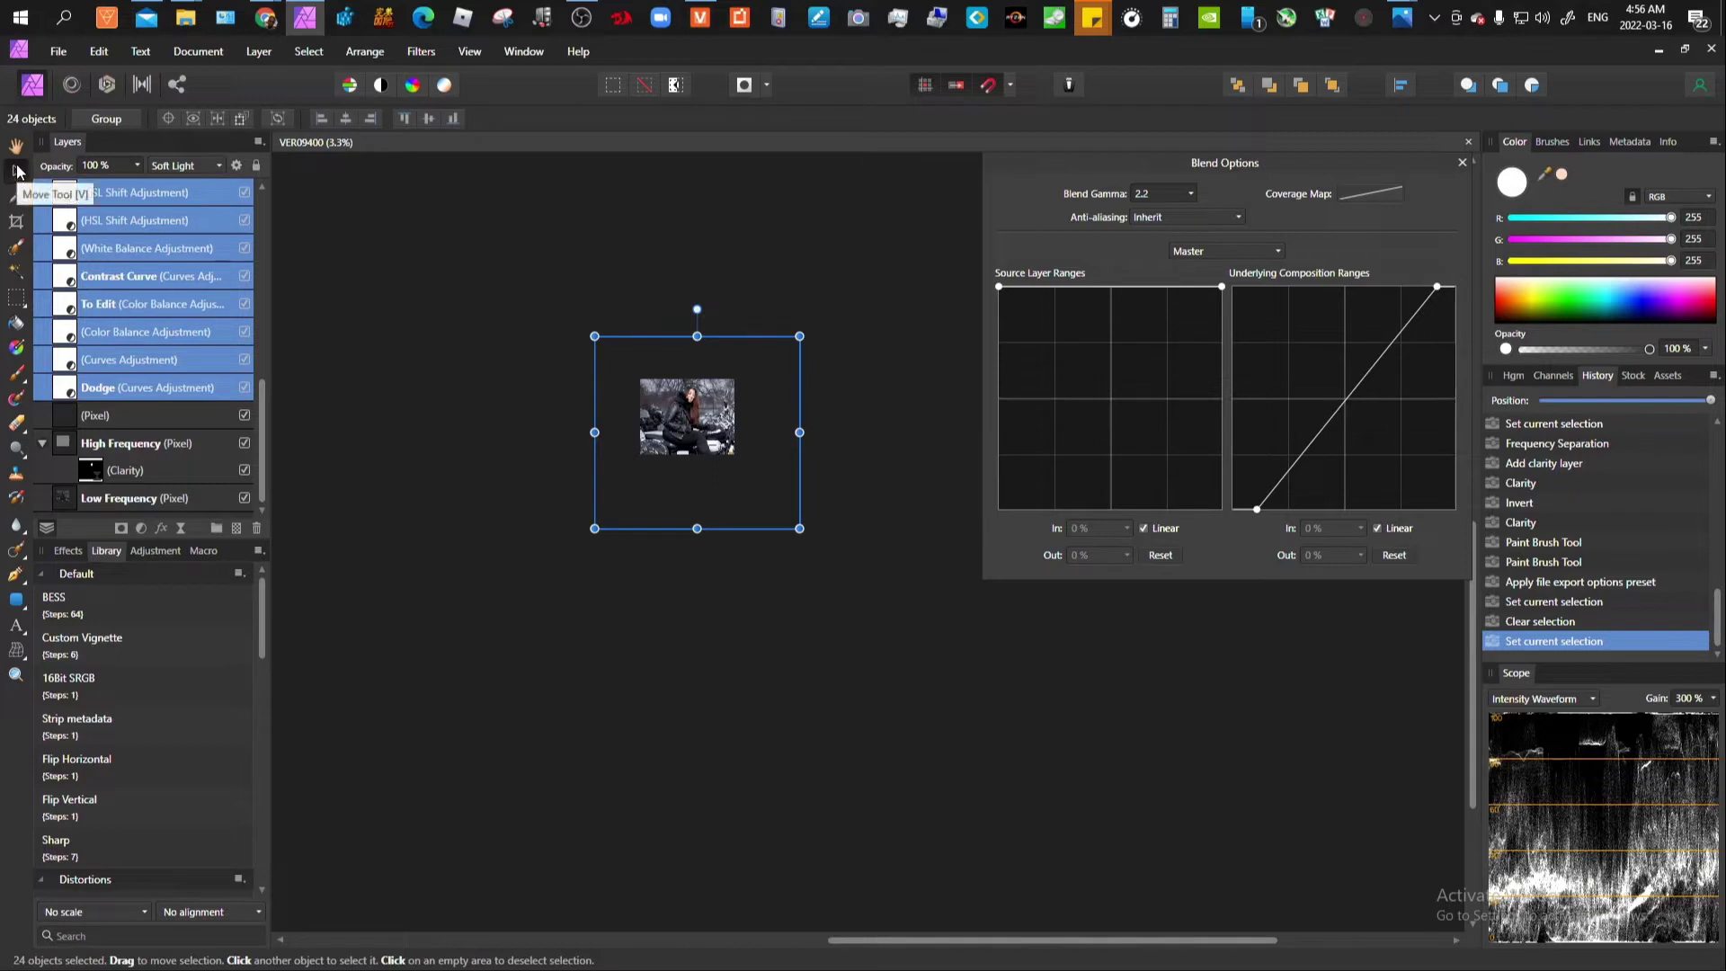
scroll(705, 356, up, 3)
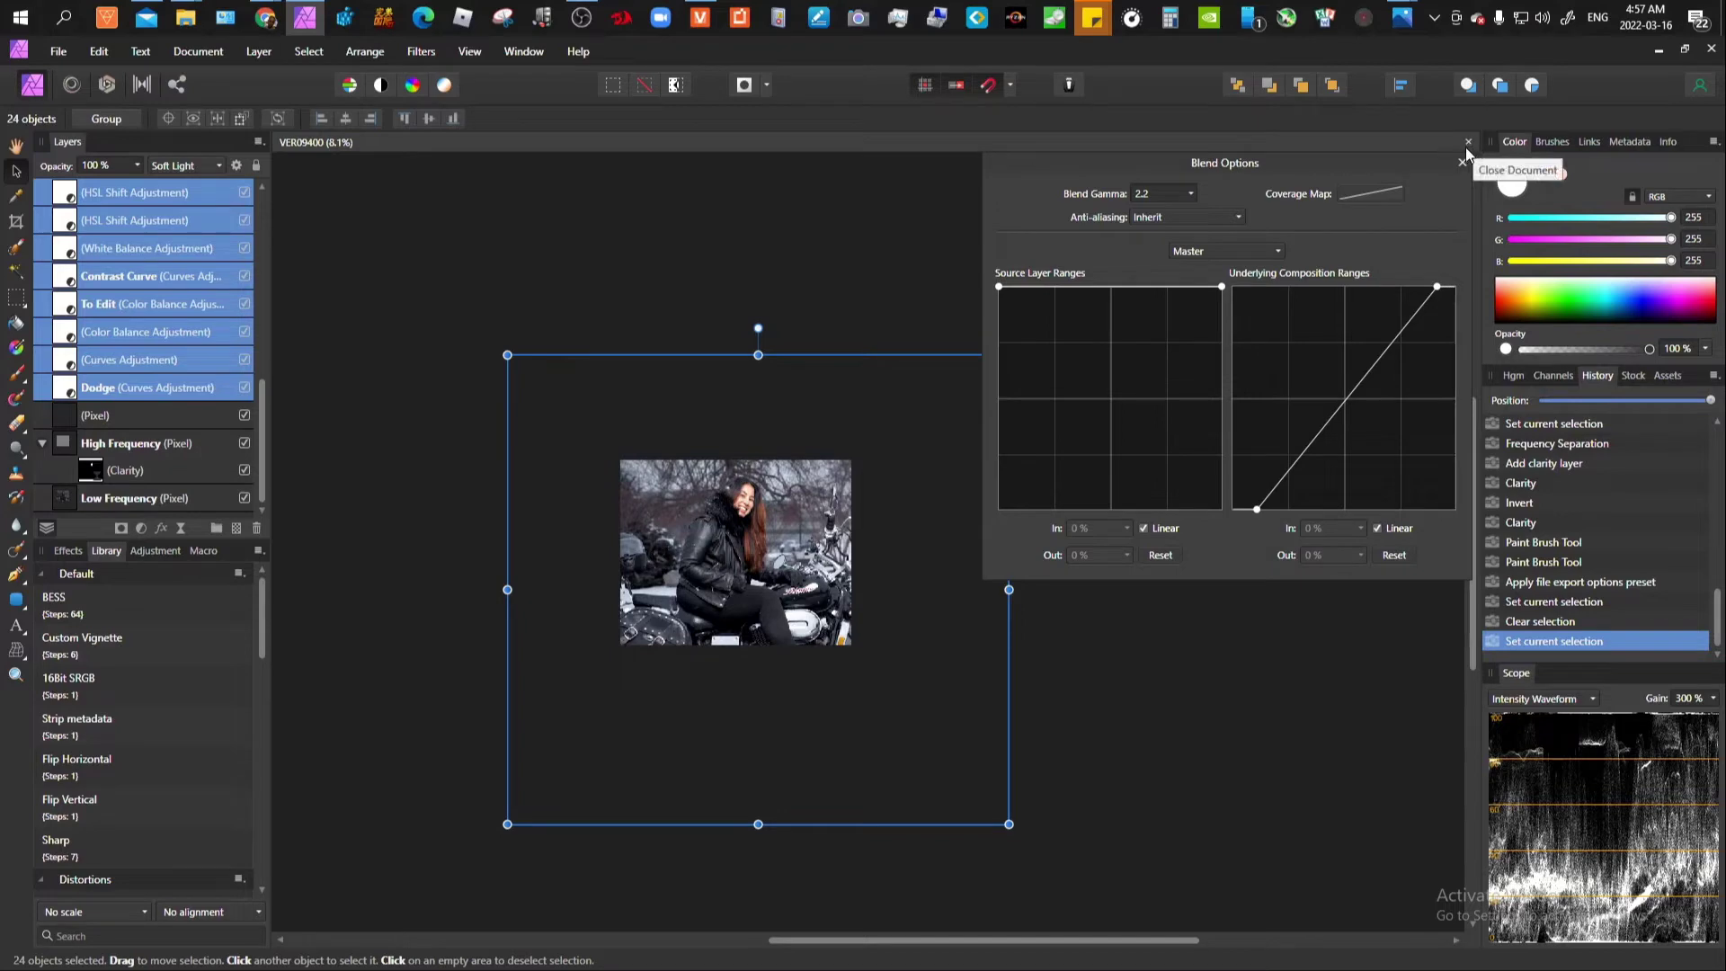
Step: Close the portrait document and open VER09407.ARW in the Develop persona, showing the Details presets
scroll(778, 441, up, 3)
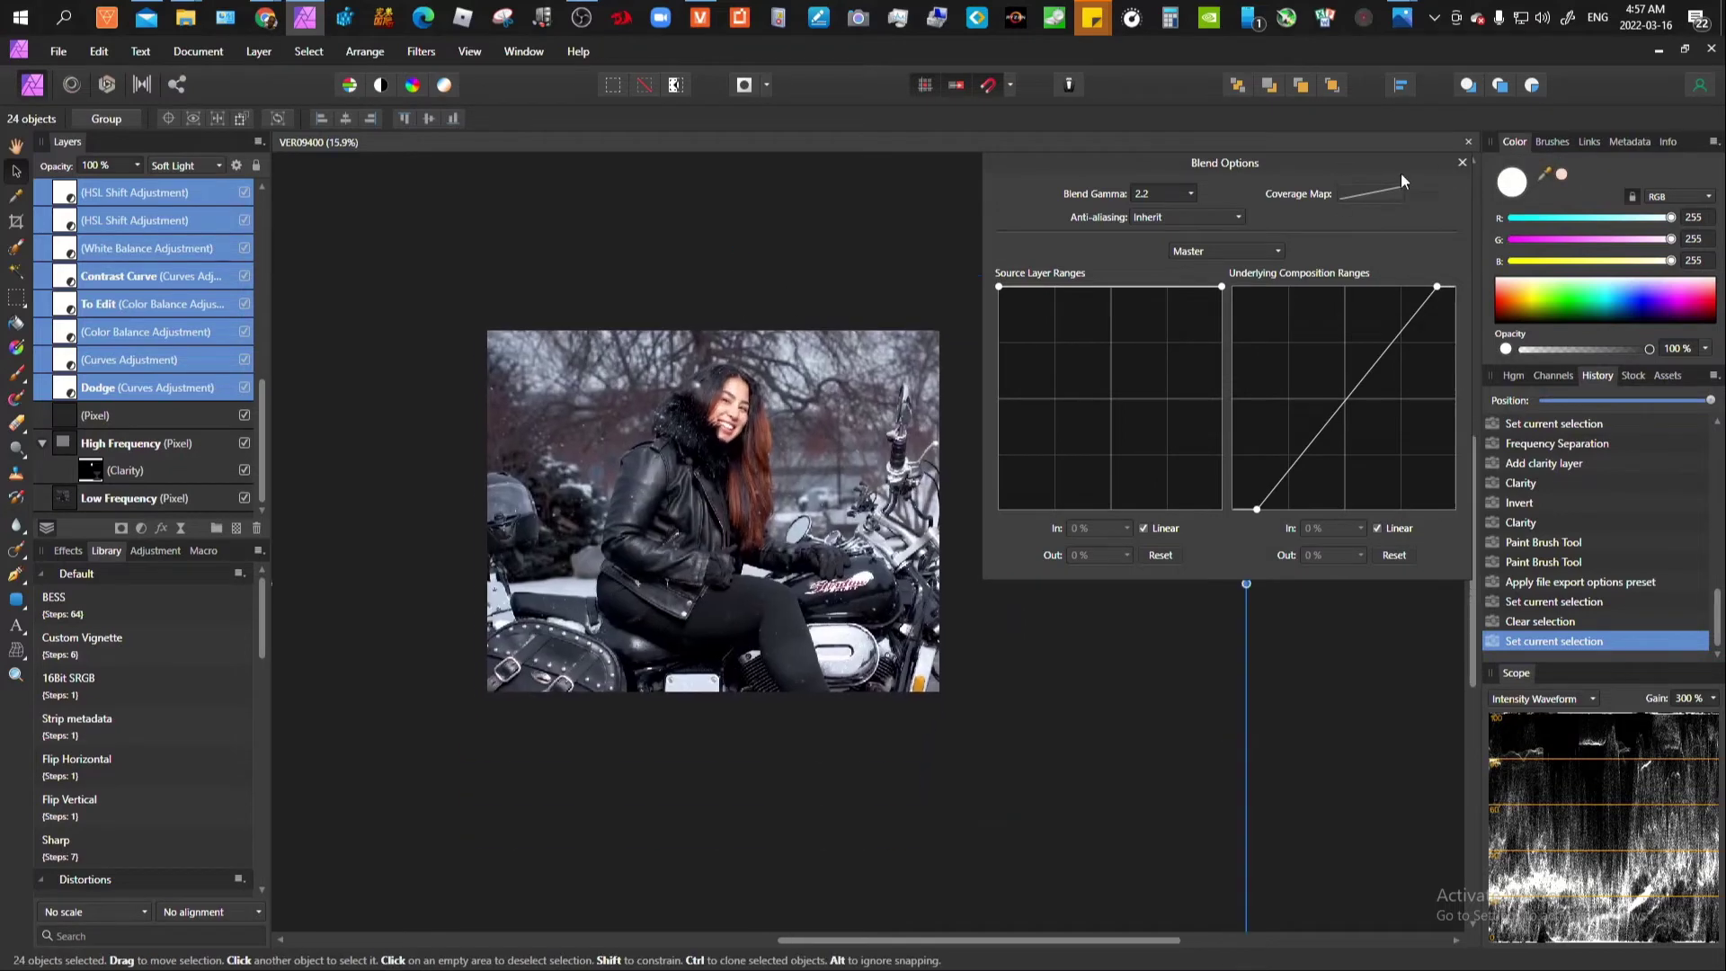
click(1468, 141)
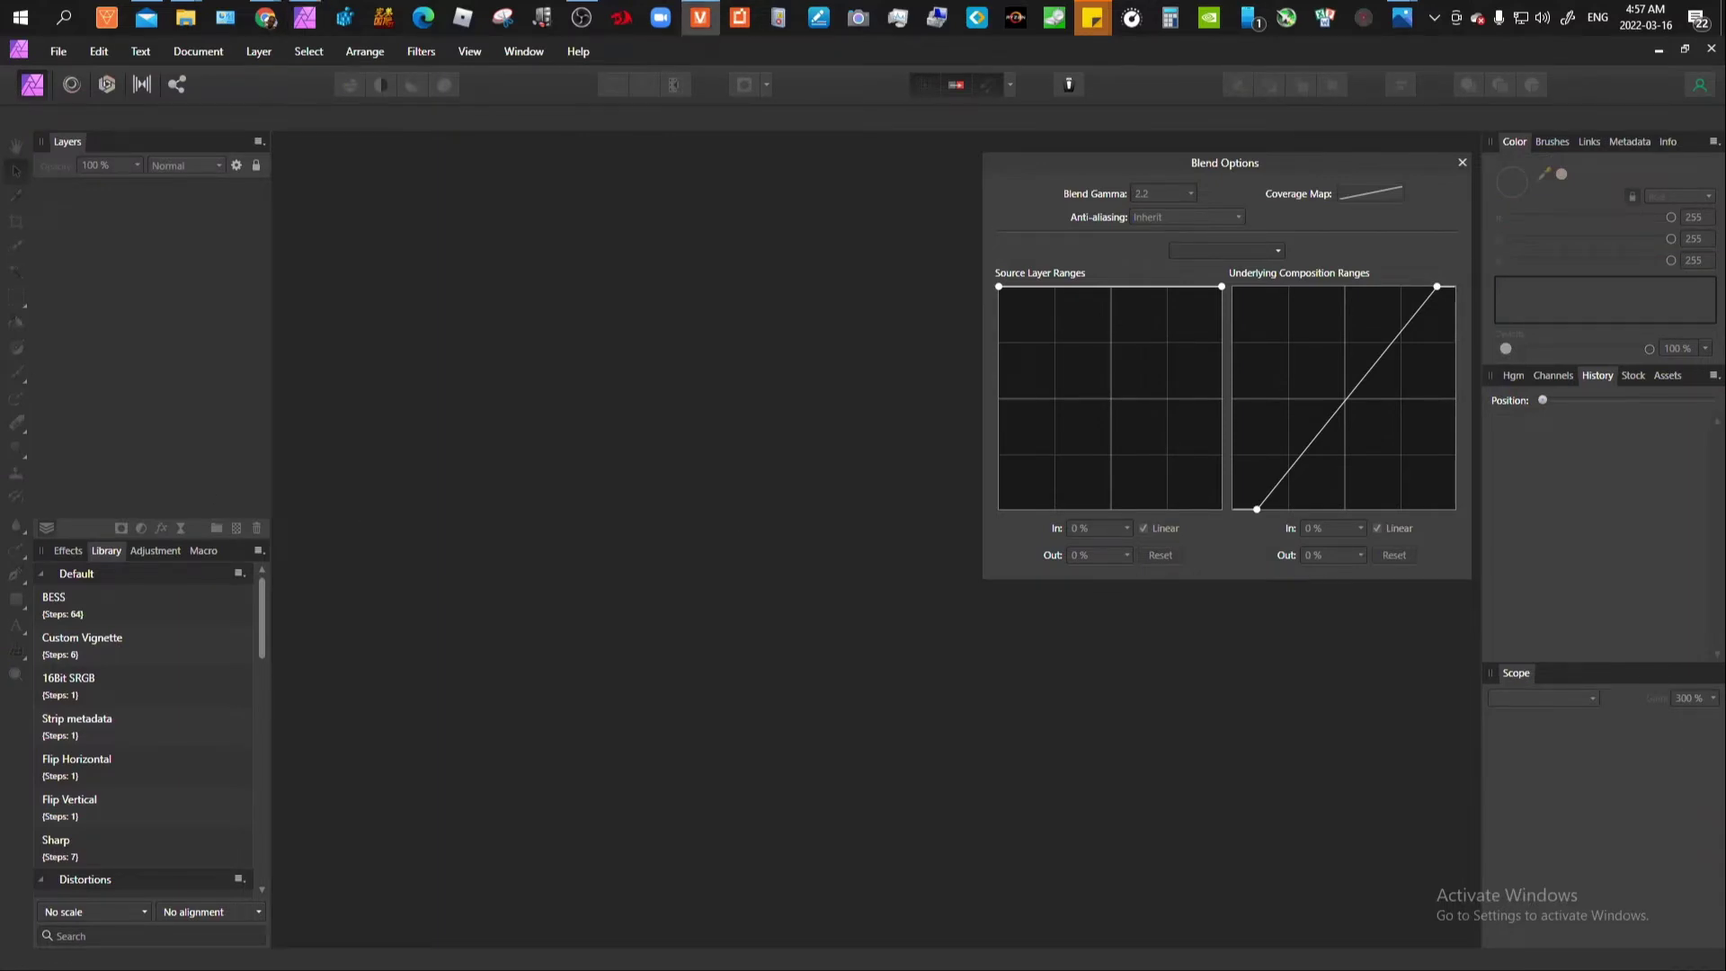
drag(321, 378, 714, 353)
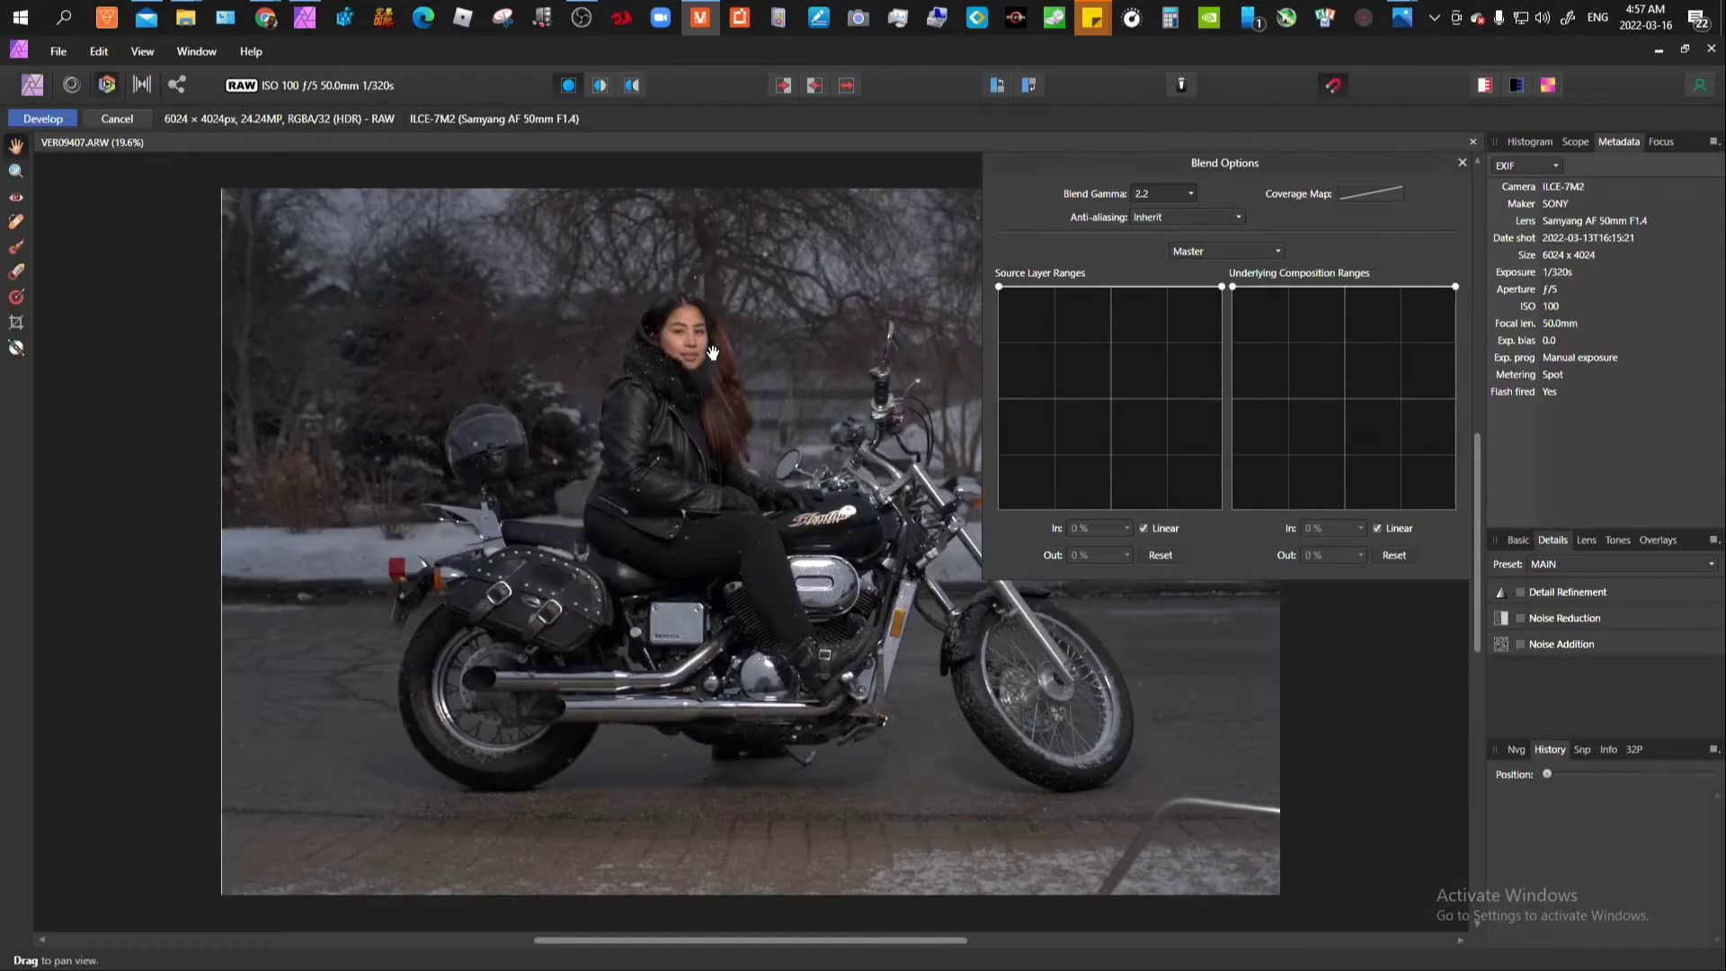
scroll(713, 355, up, 3)
scroll(711, 391, down, 1)
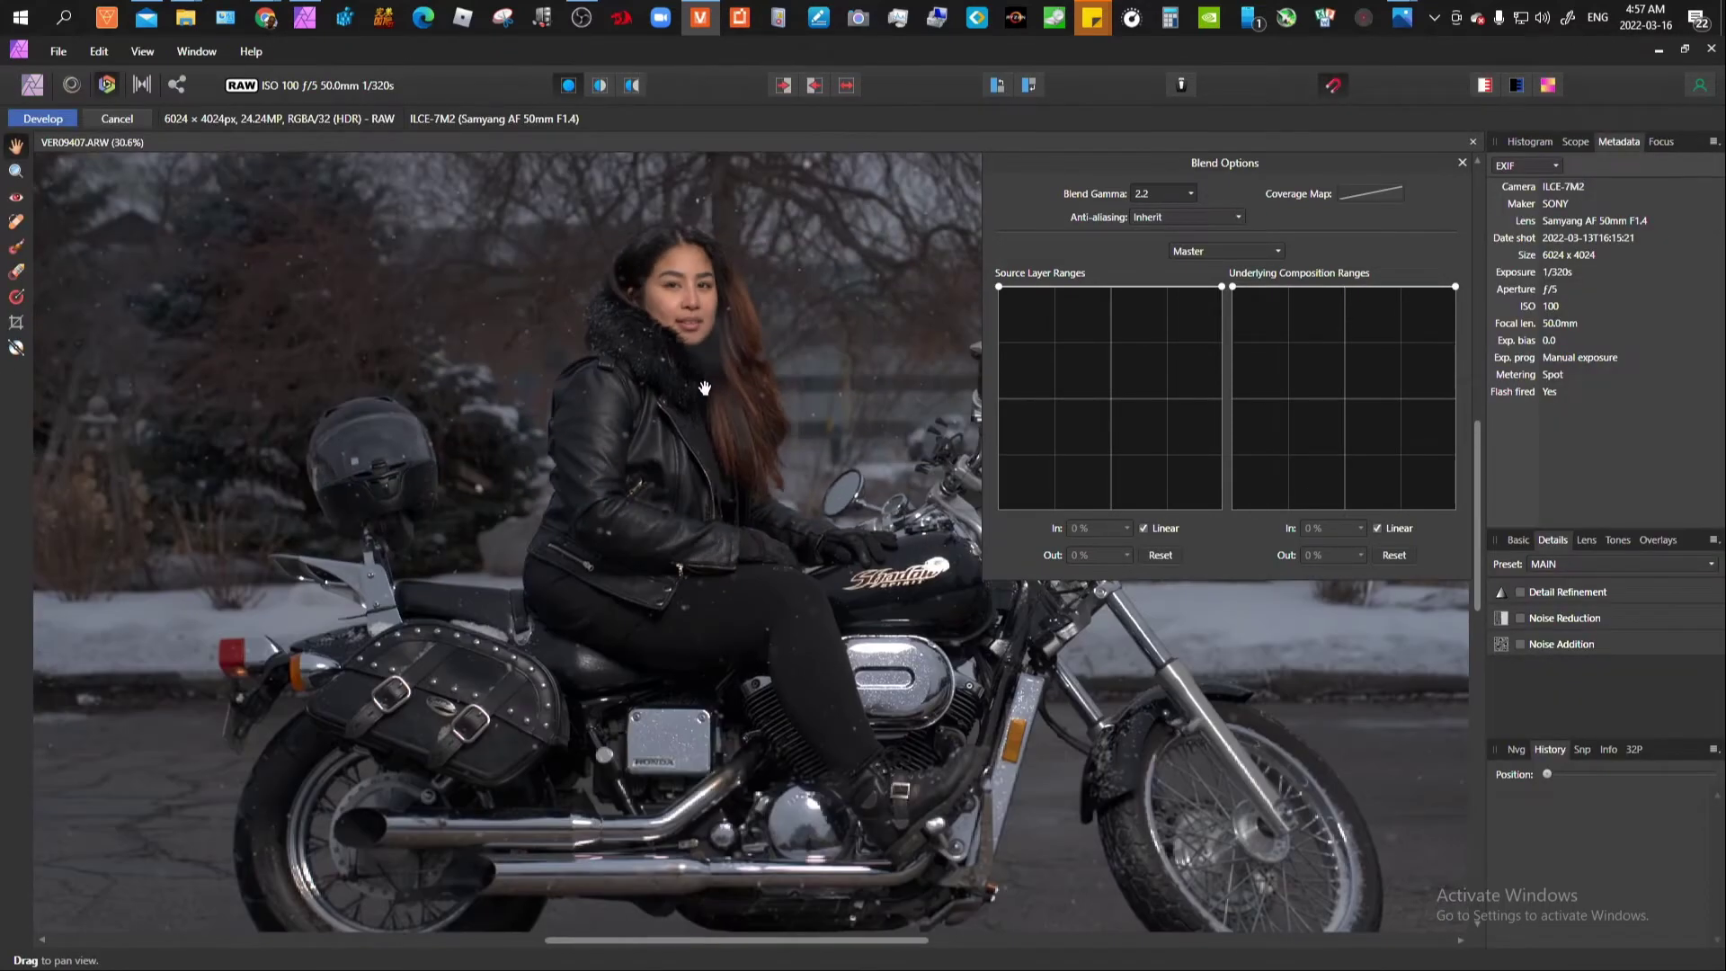
scroll(724, 255, up, 1)
scroll(723, 255, down, 2)
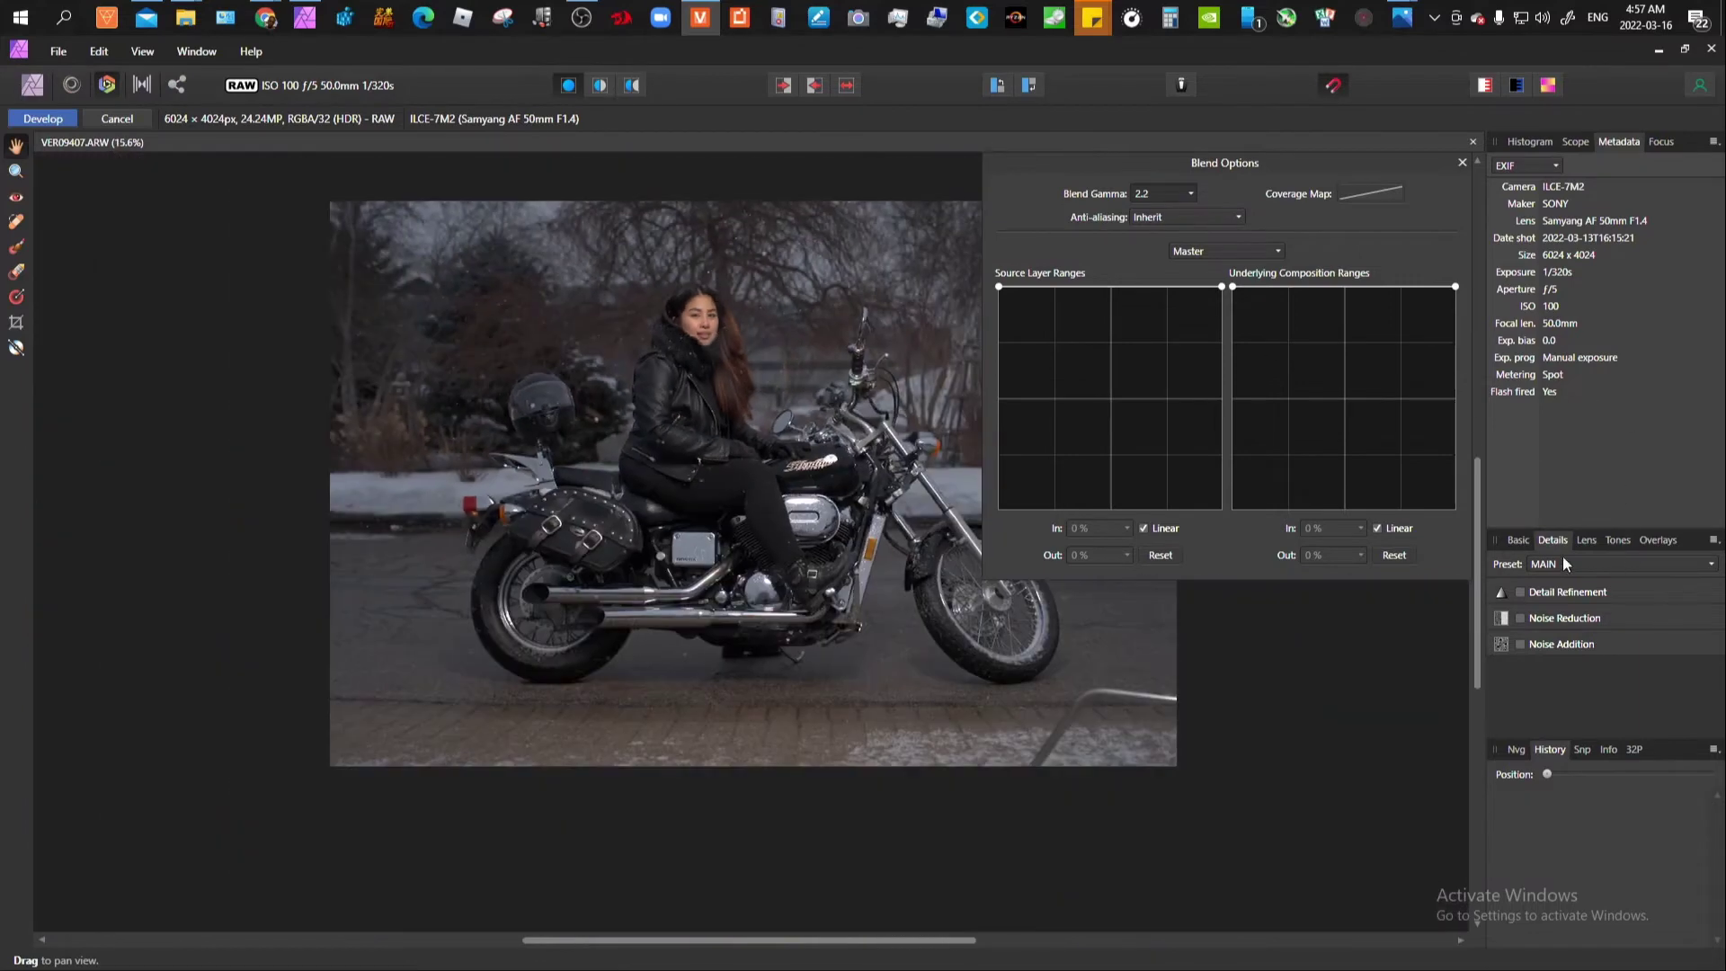
click(1586, 564)
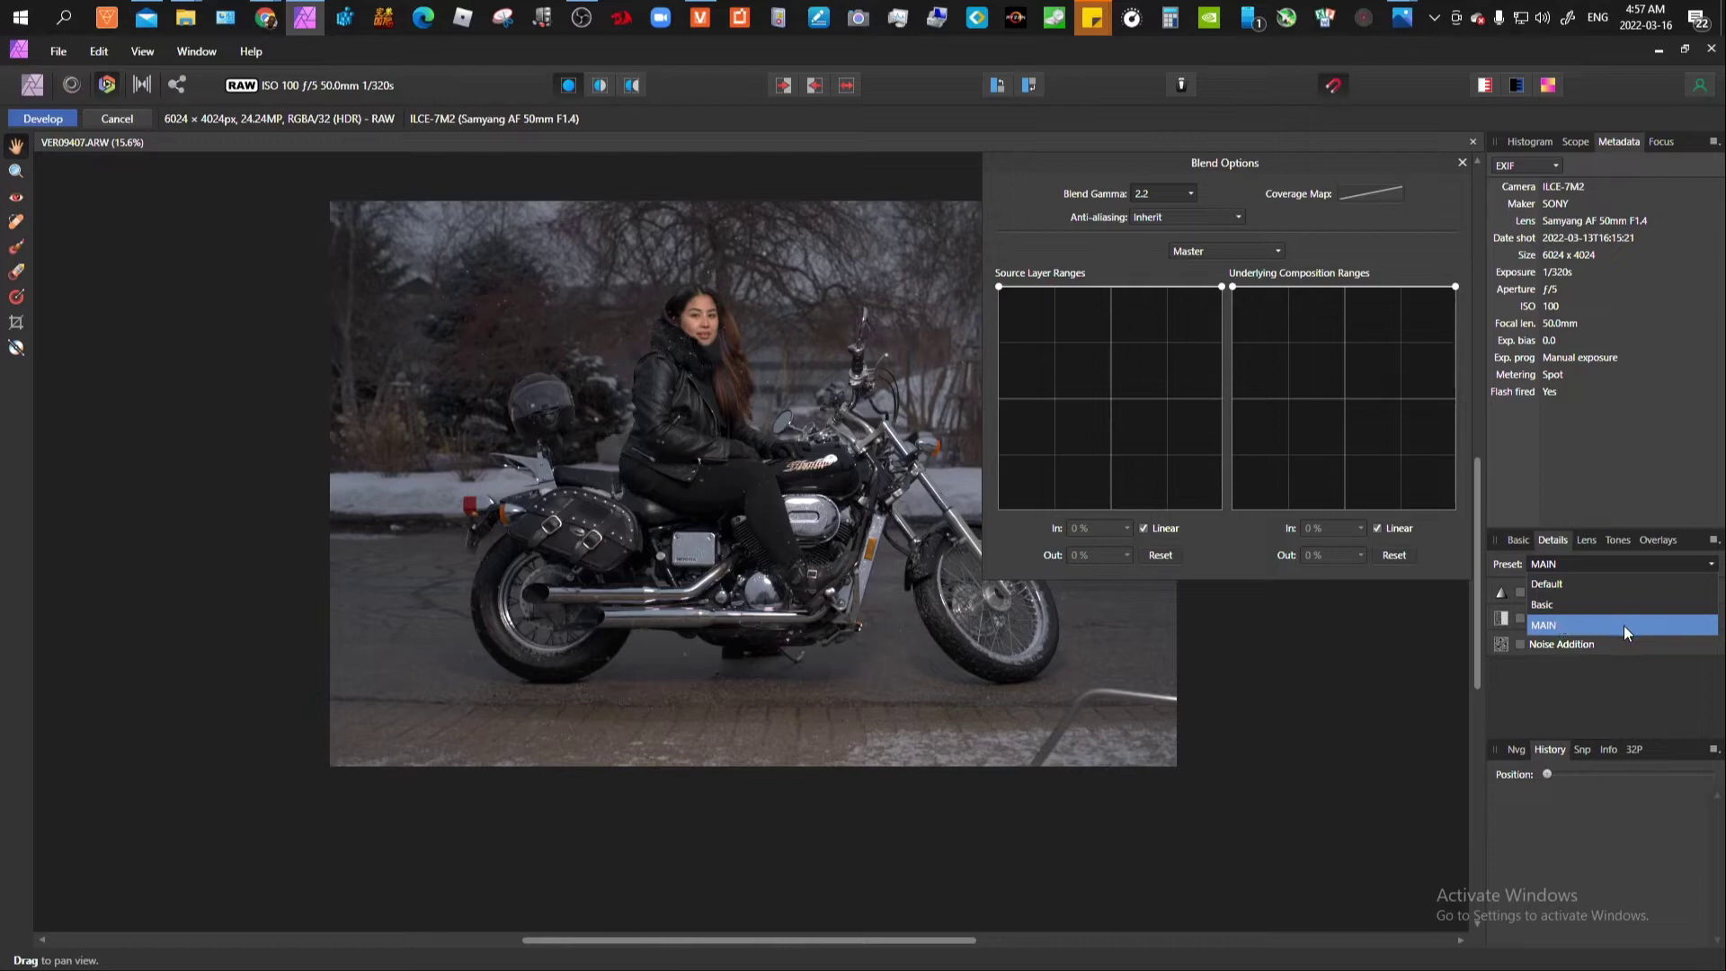
Step: Apply the MAIN preset: Detail Refinement radius 15%, amount 50%, luminance noise reduction 100%
click(1577, 624)
scroll(640, 388, up, 3)
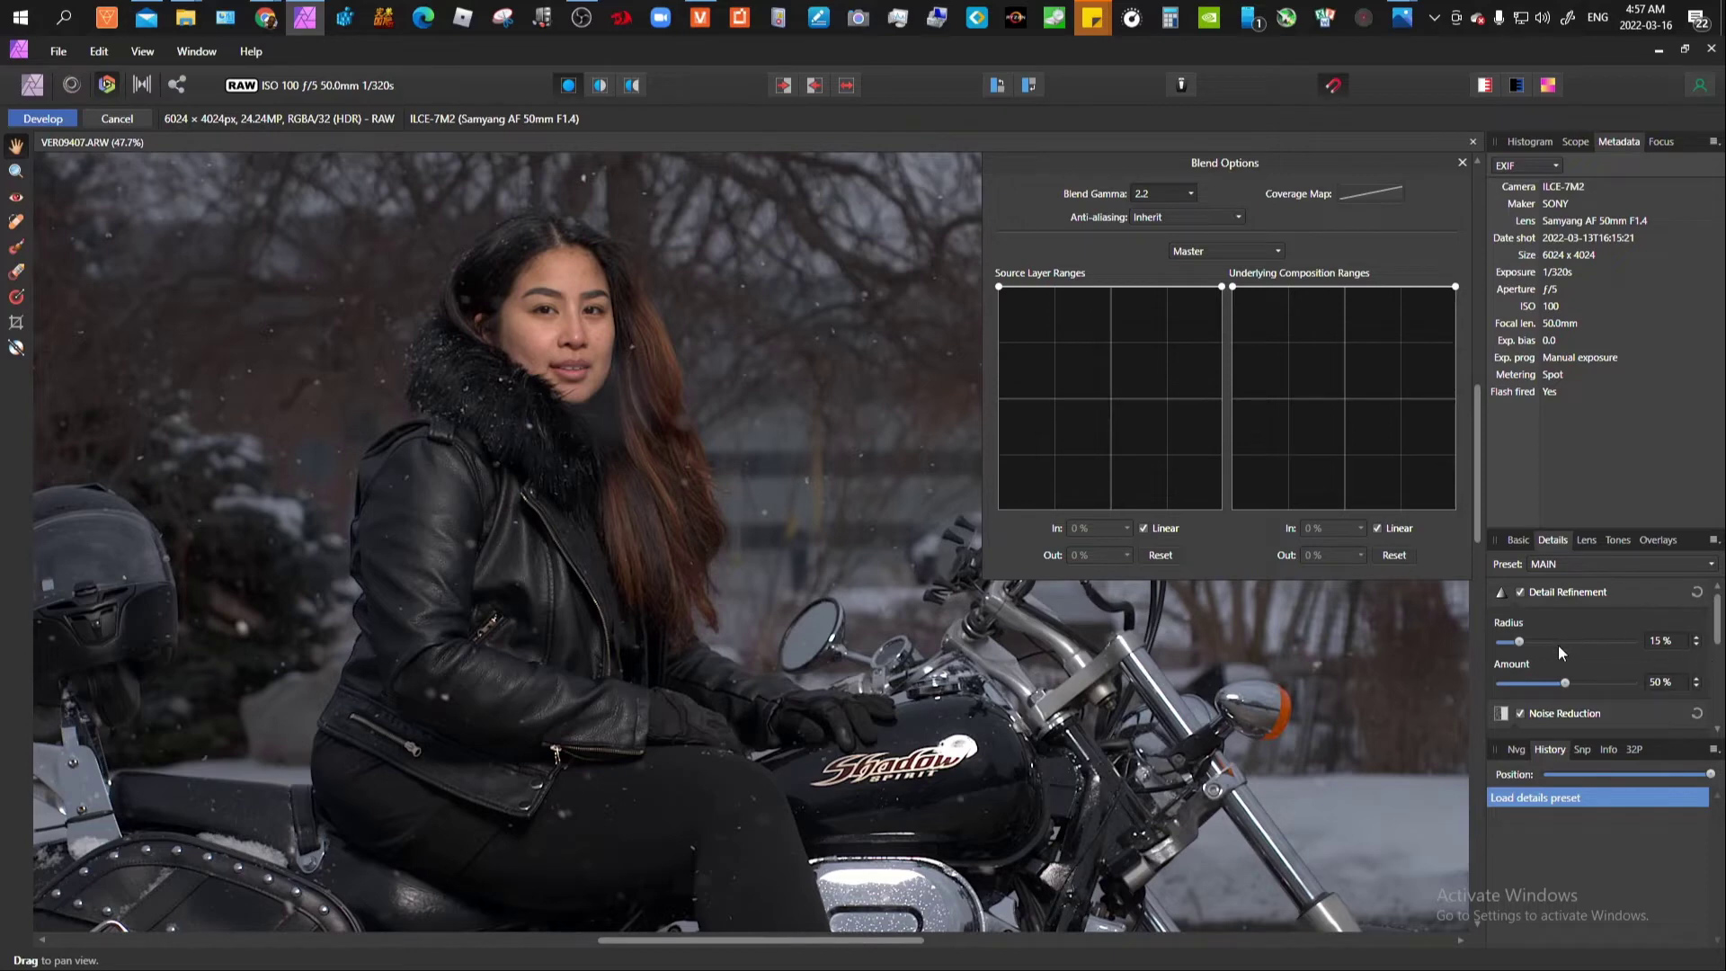
drag(513, 529, 564, 404)
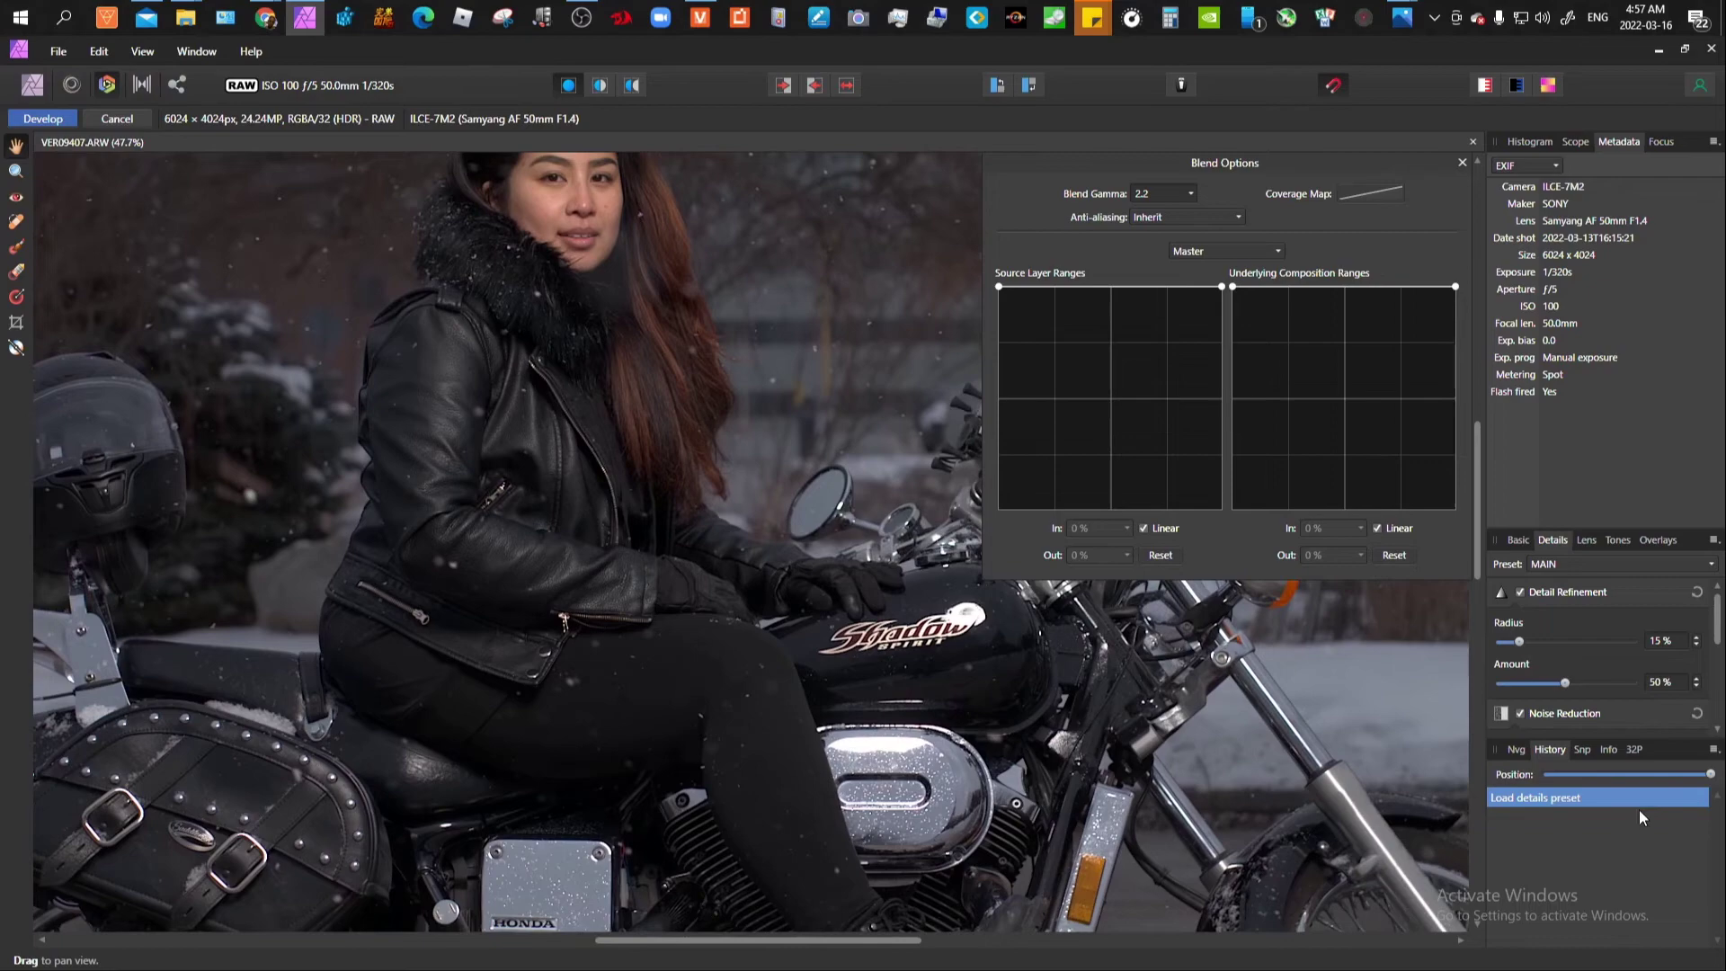
scroll(1601, 692, down, 3)
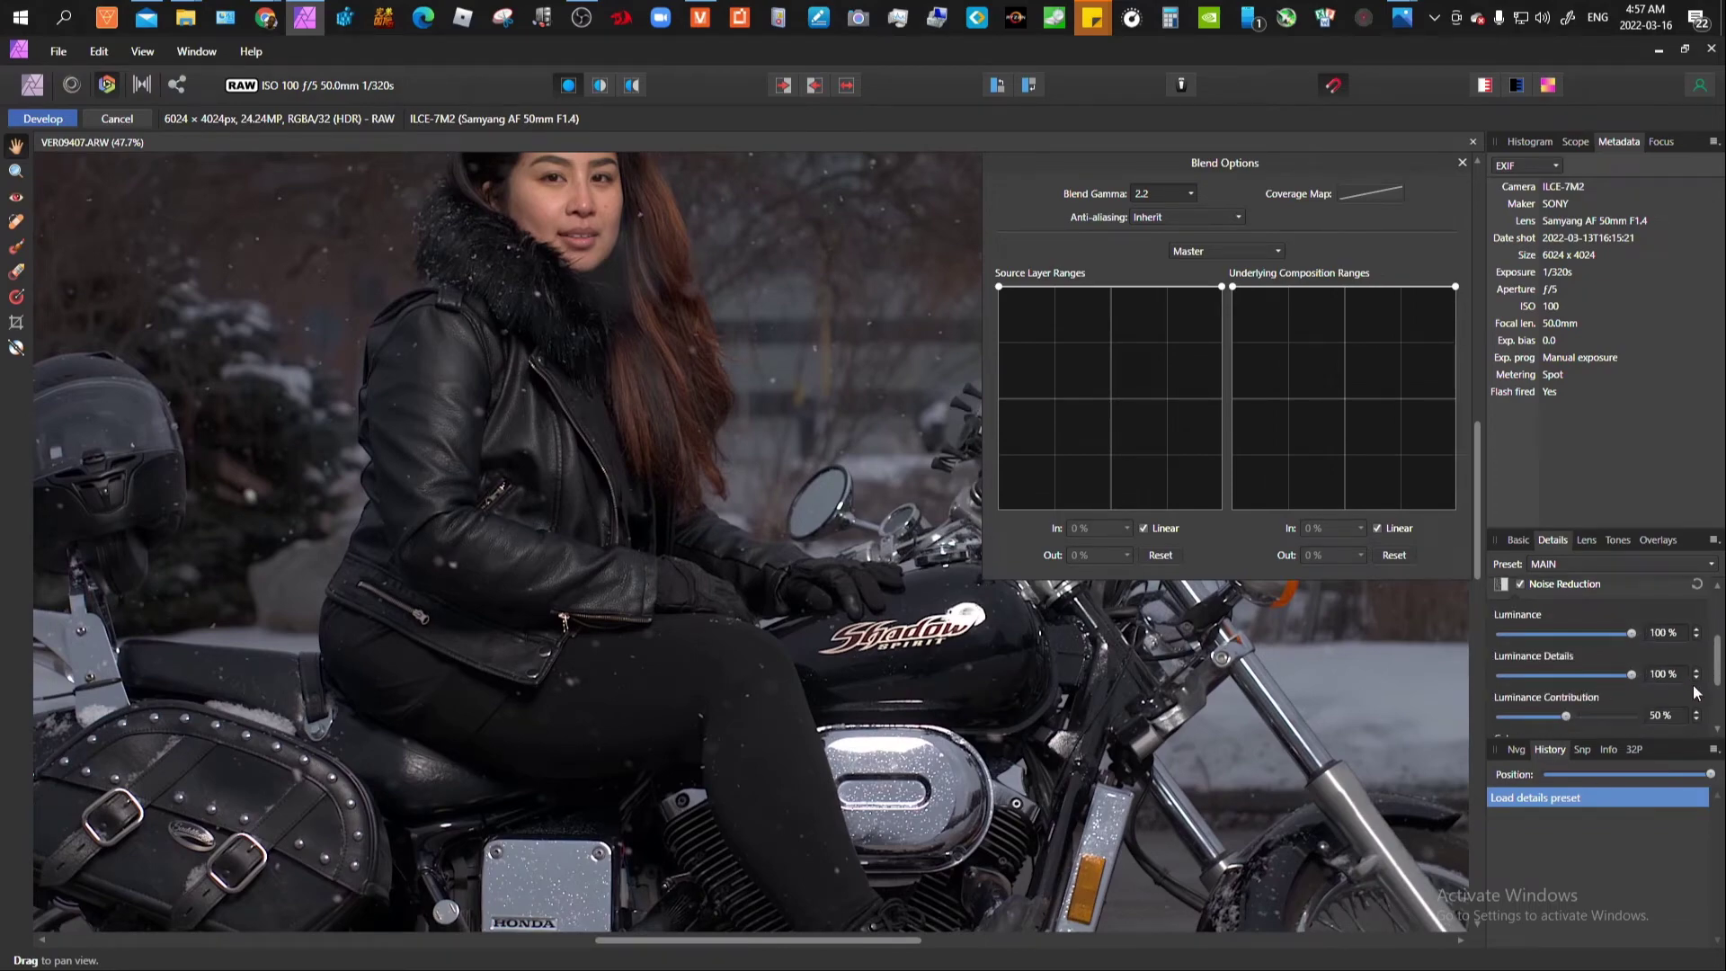
scroll(1528, 693, up, 3)
scroll(557, 274, down, 3)
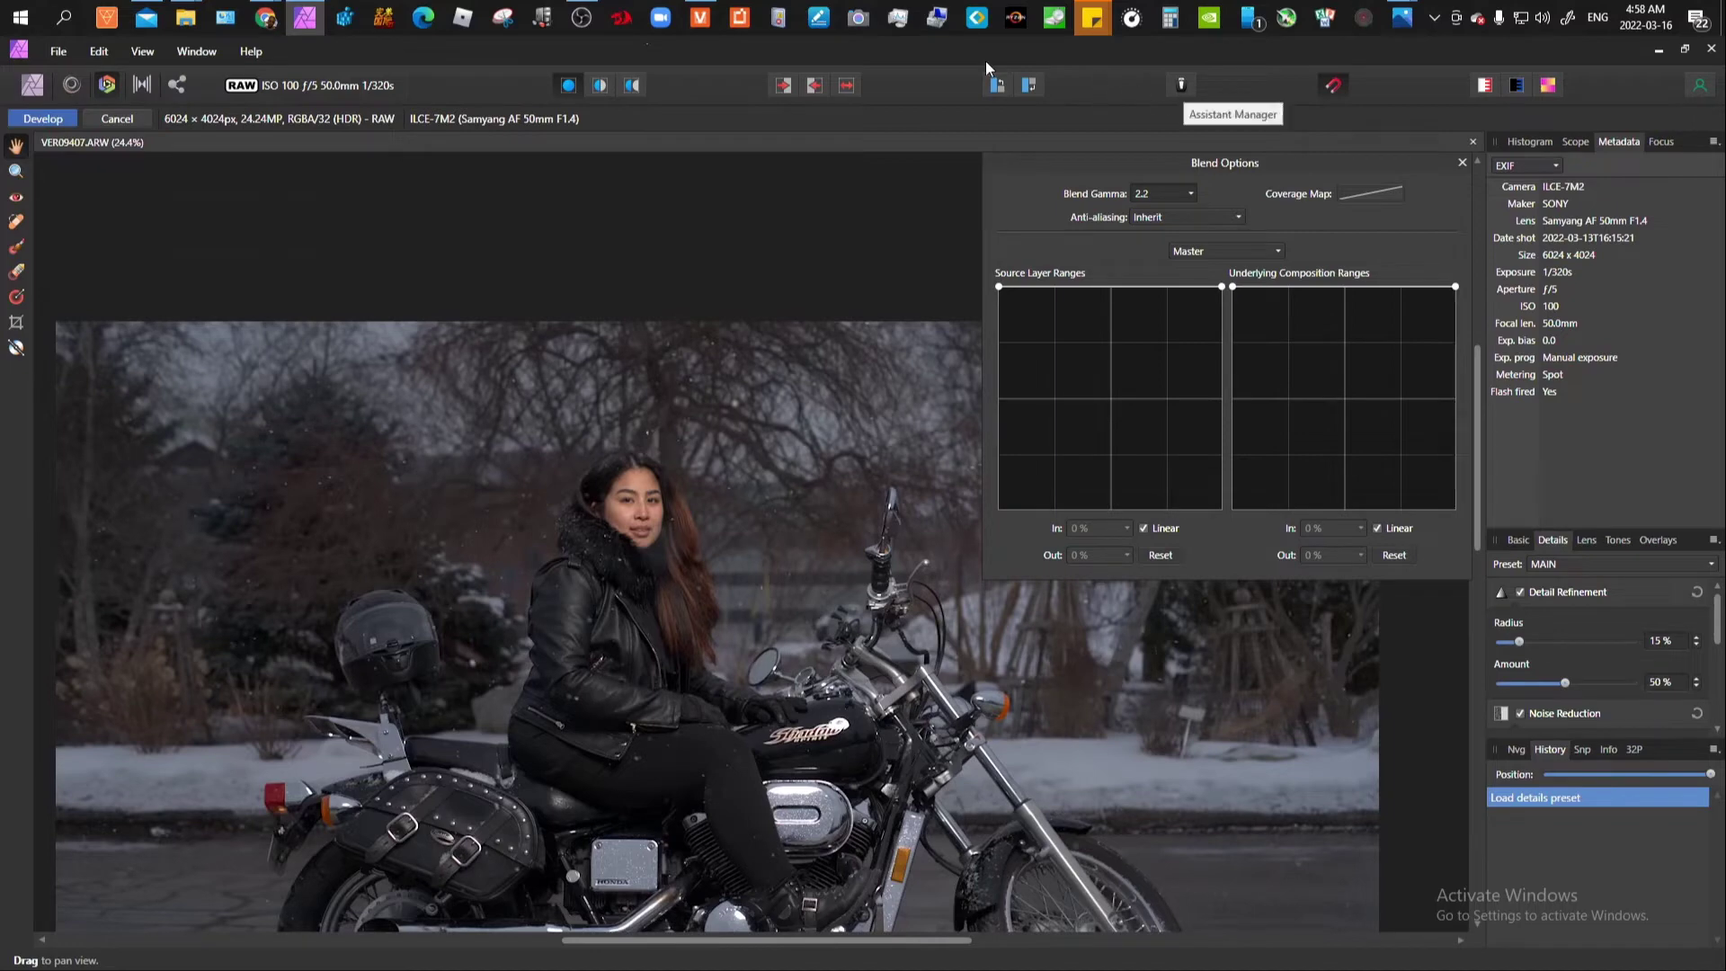
Step: Develop the RAW, duplicate the Background layer, hide the top copy and select the lower one
click(72, 118)
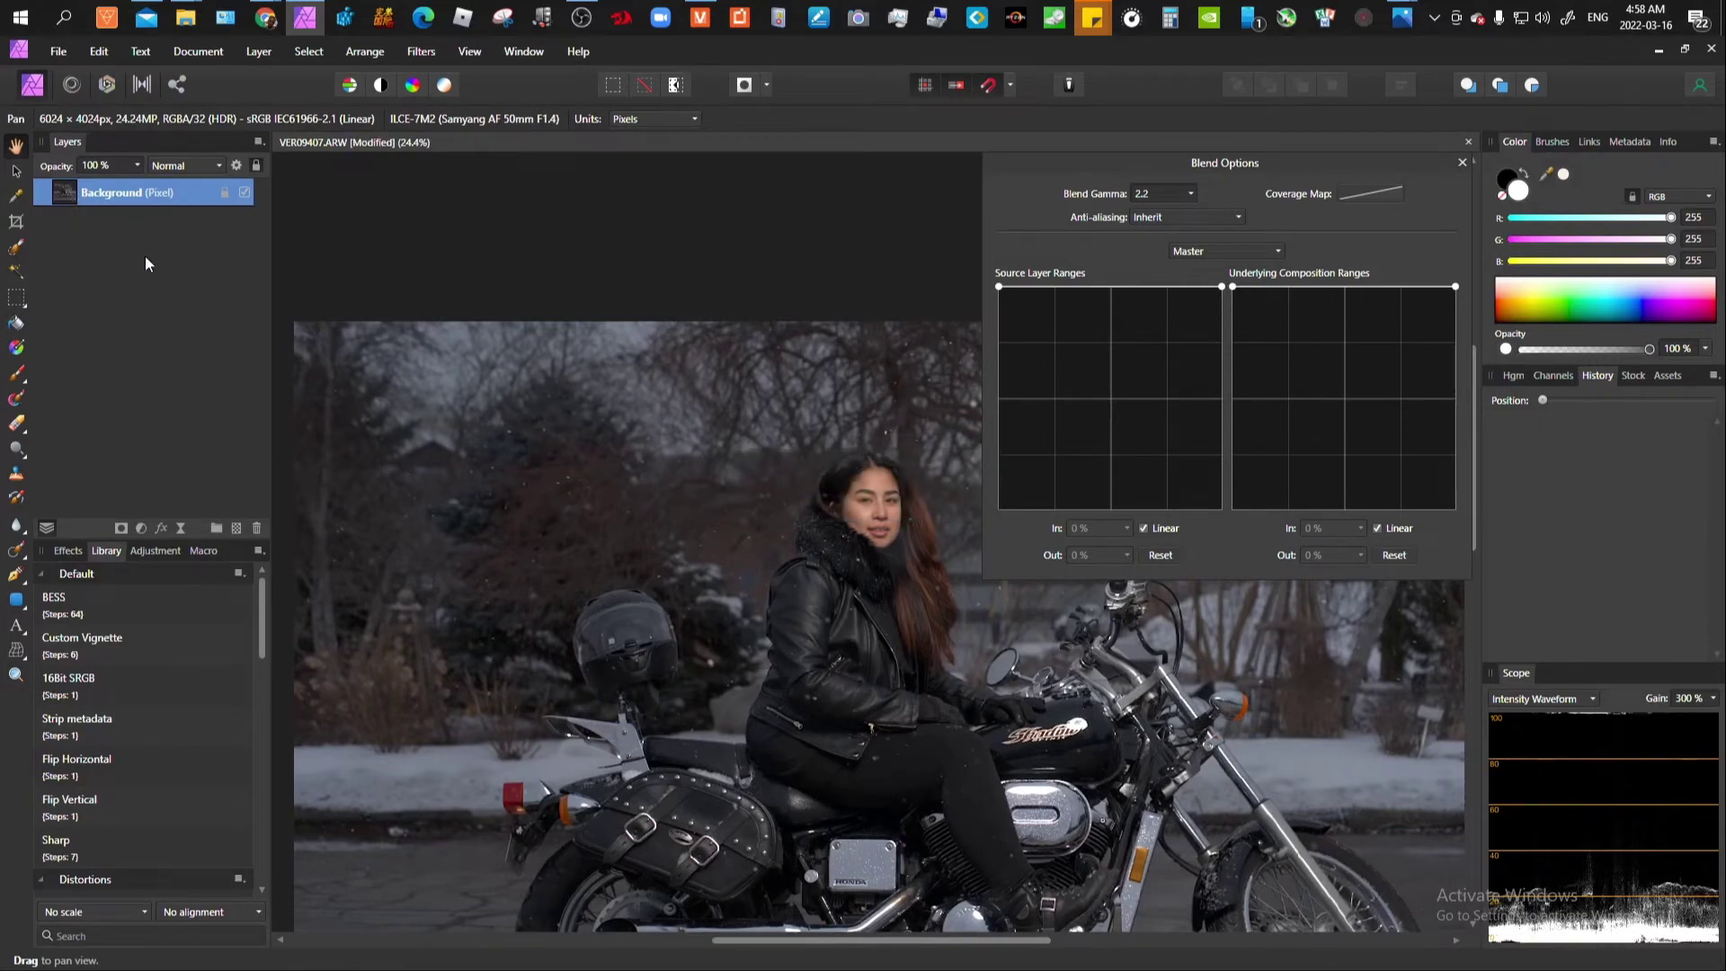
key(ctrl+j)
click(243, 193)
click(69, 219)
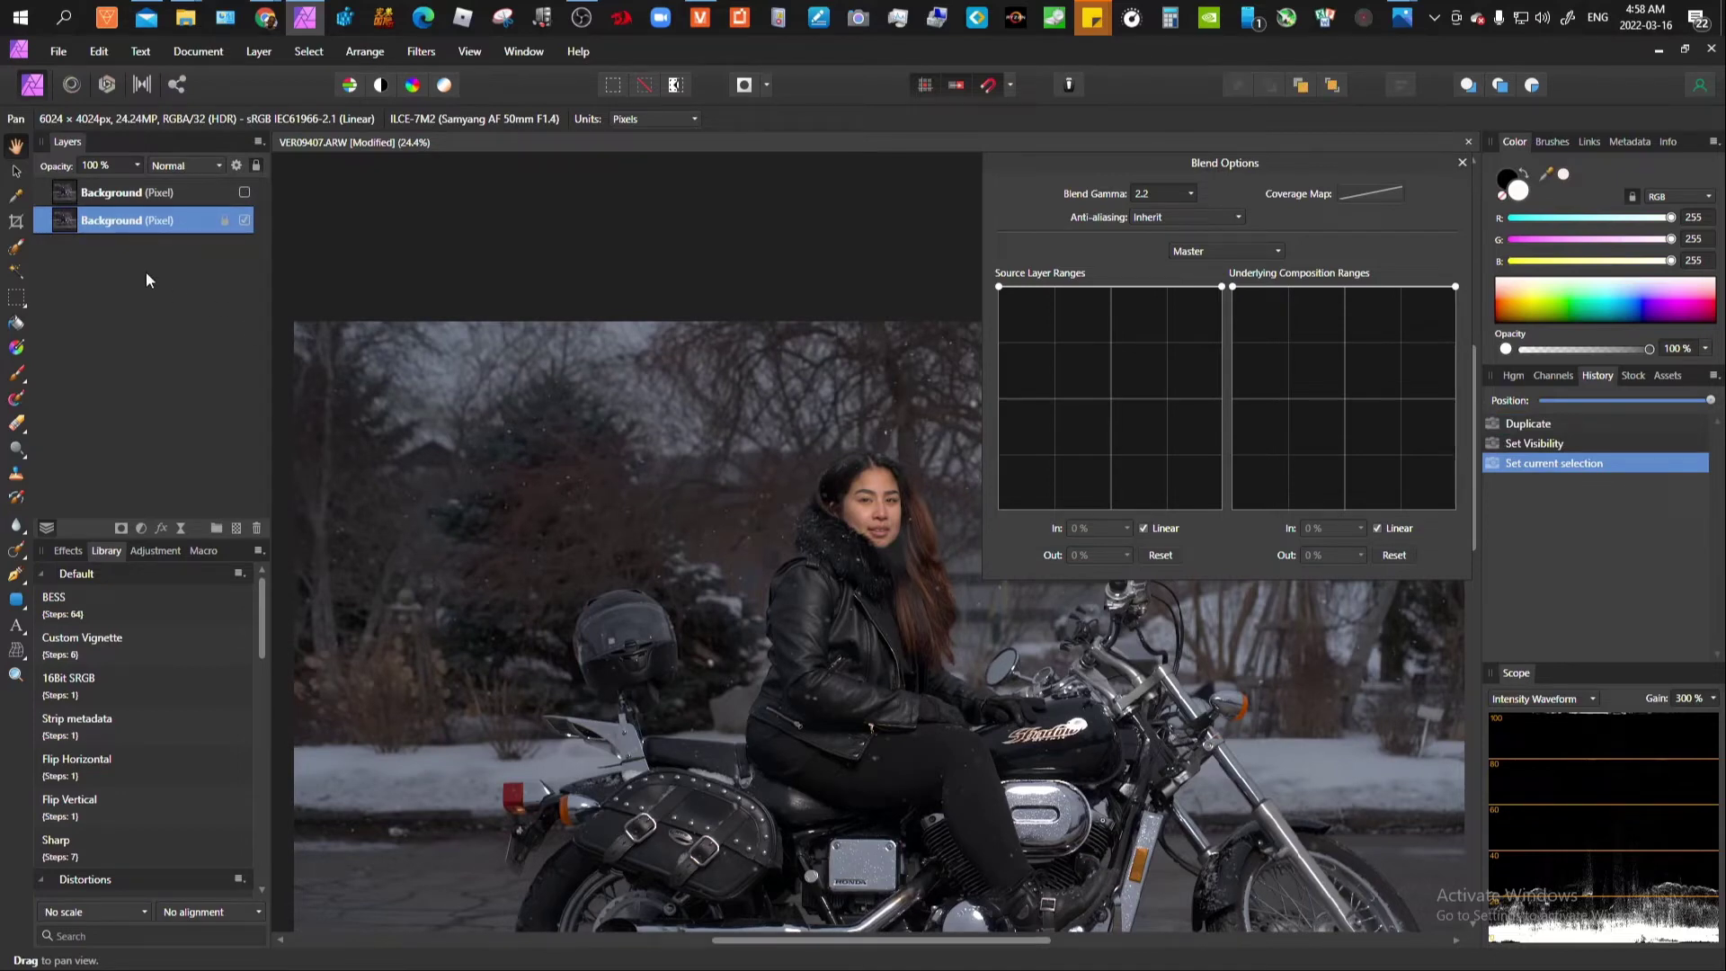
drag(816, 575, 719, 472)
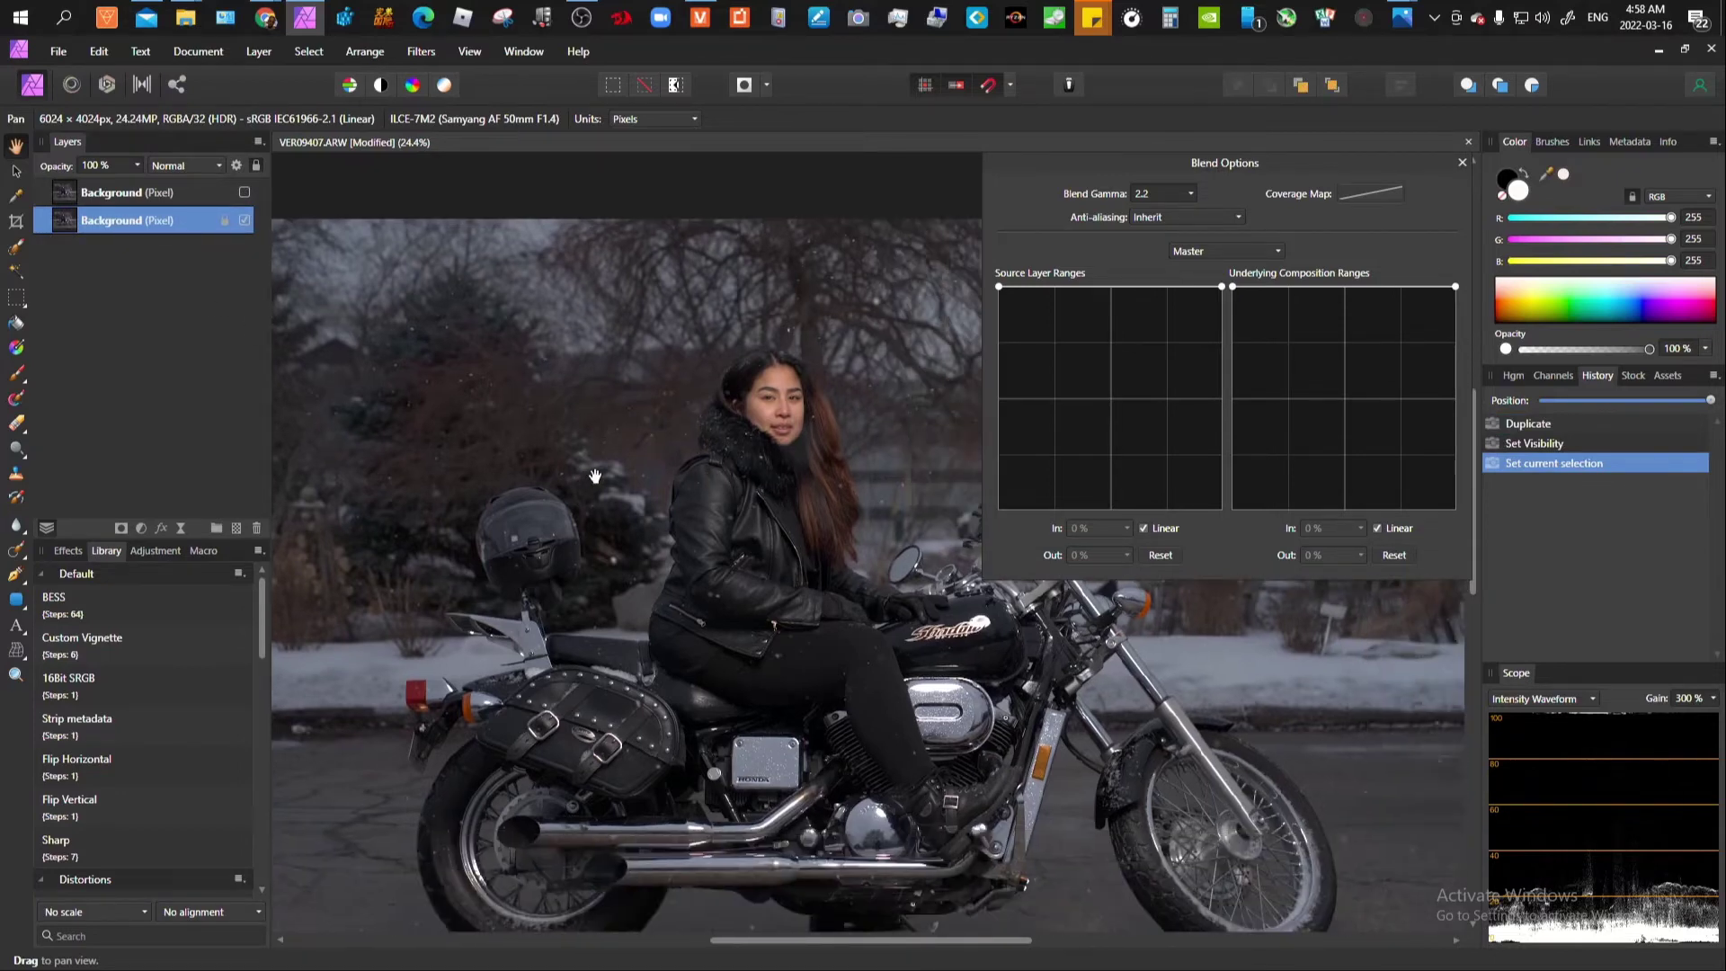
drag(596, 477, 662, 465)
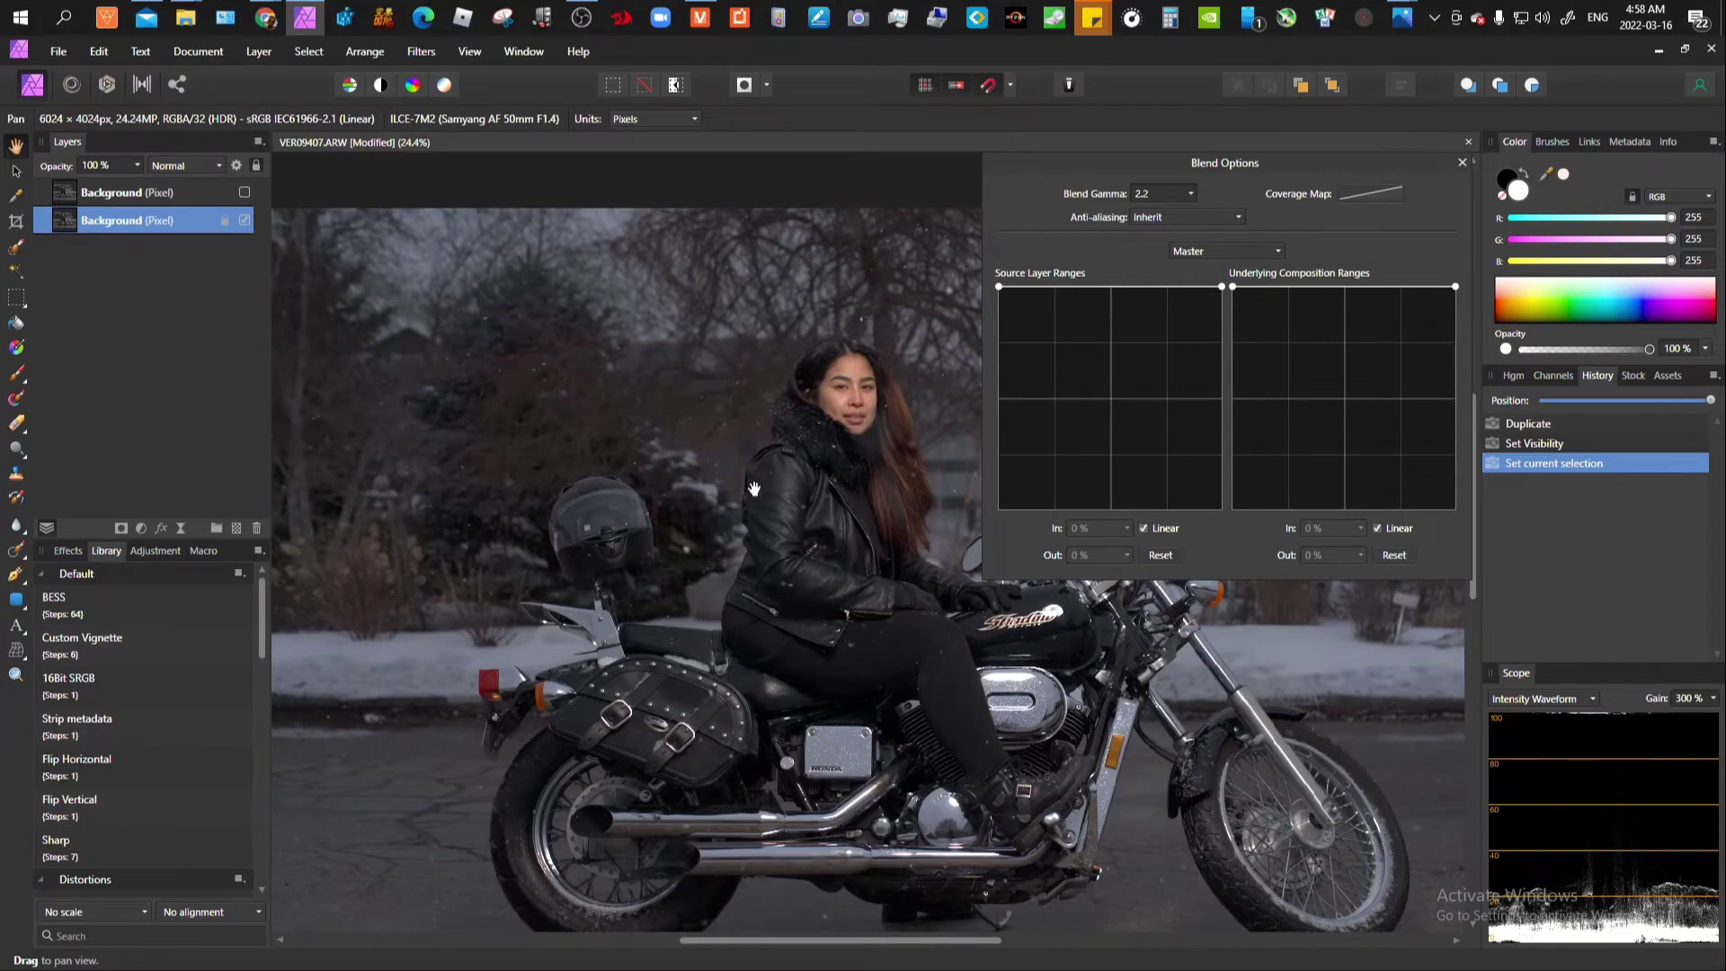
drag(806, 419, 731, 421)
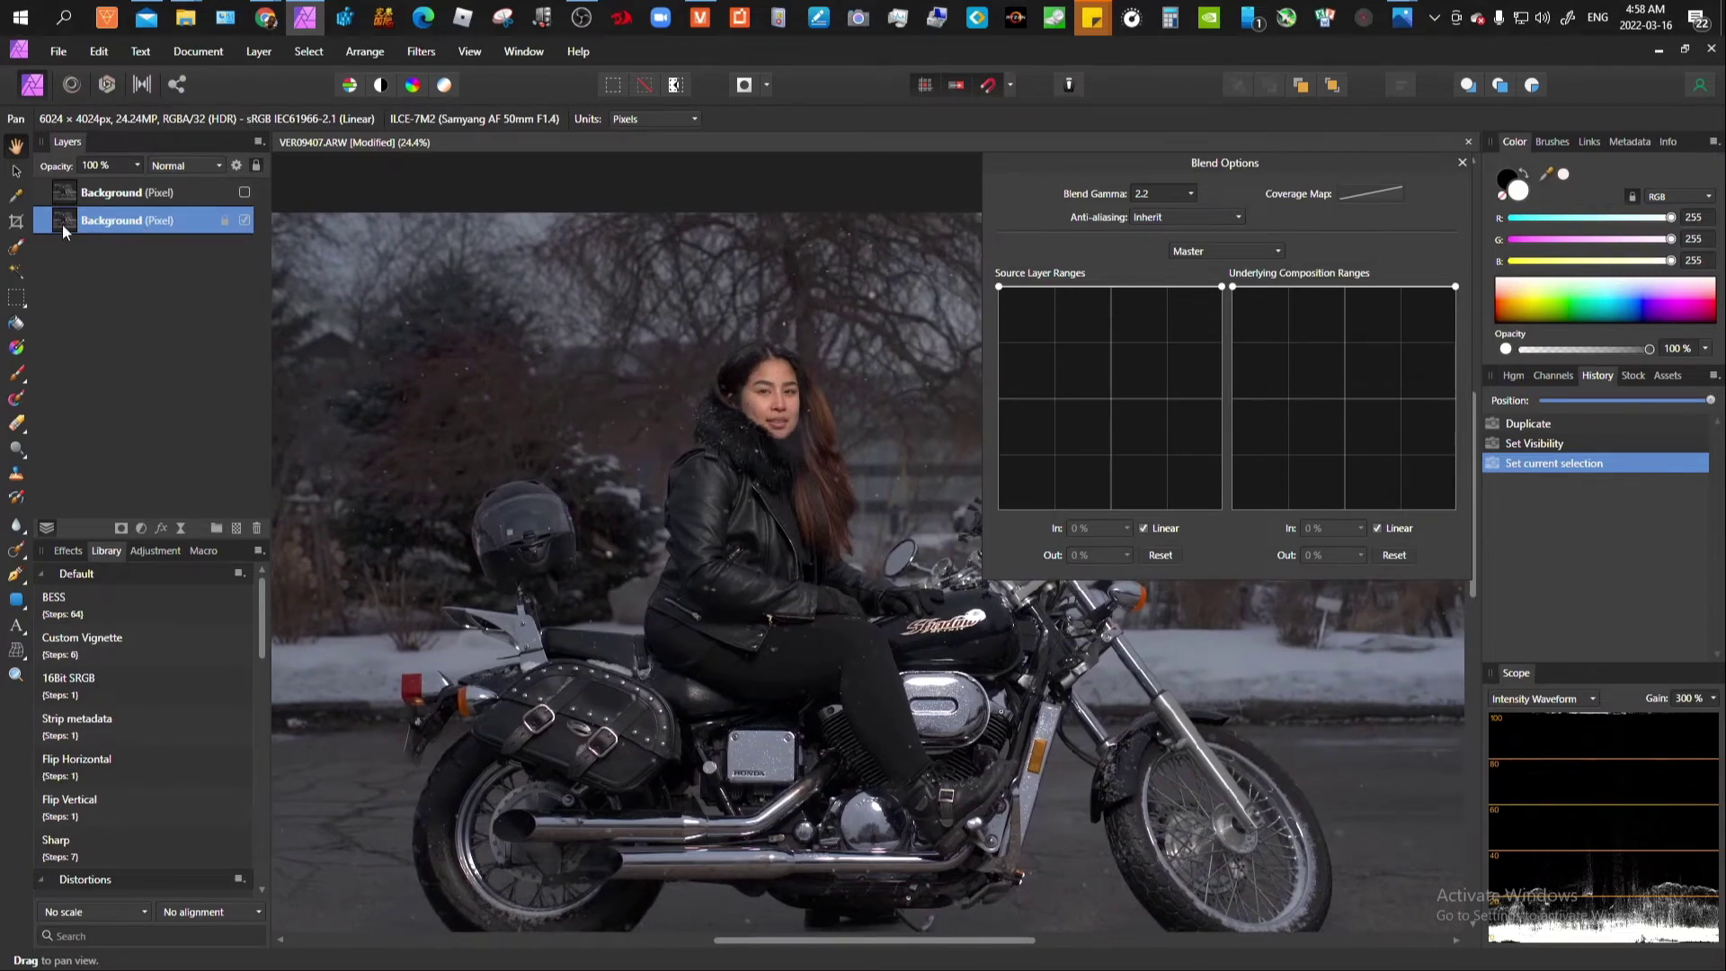
Step: Add a new pixel layer and set the Inpainting Brush to sample Current Layer & Below
key(ctrl+shift+n)
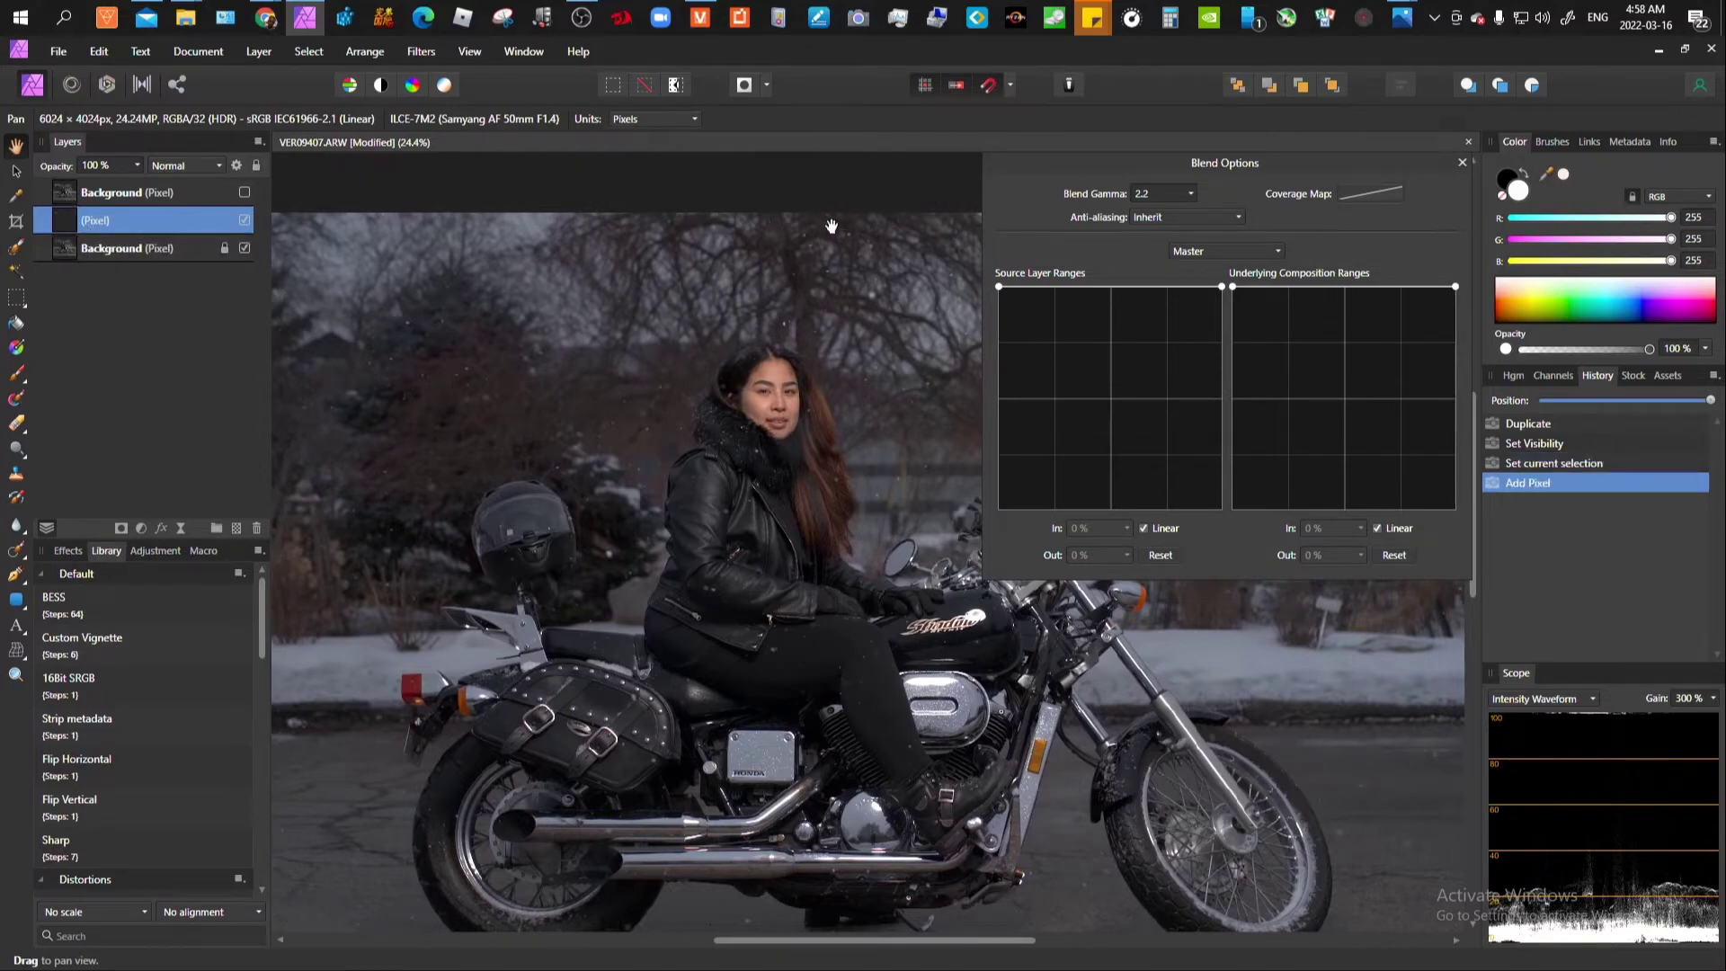
key(j)
scroll(559, 359, right, 5)
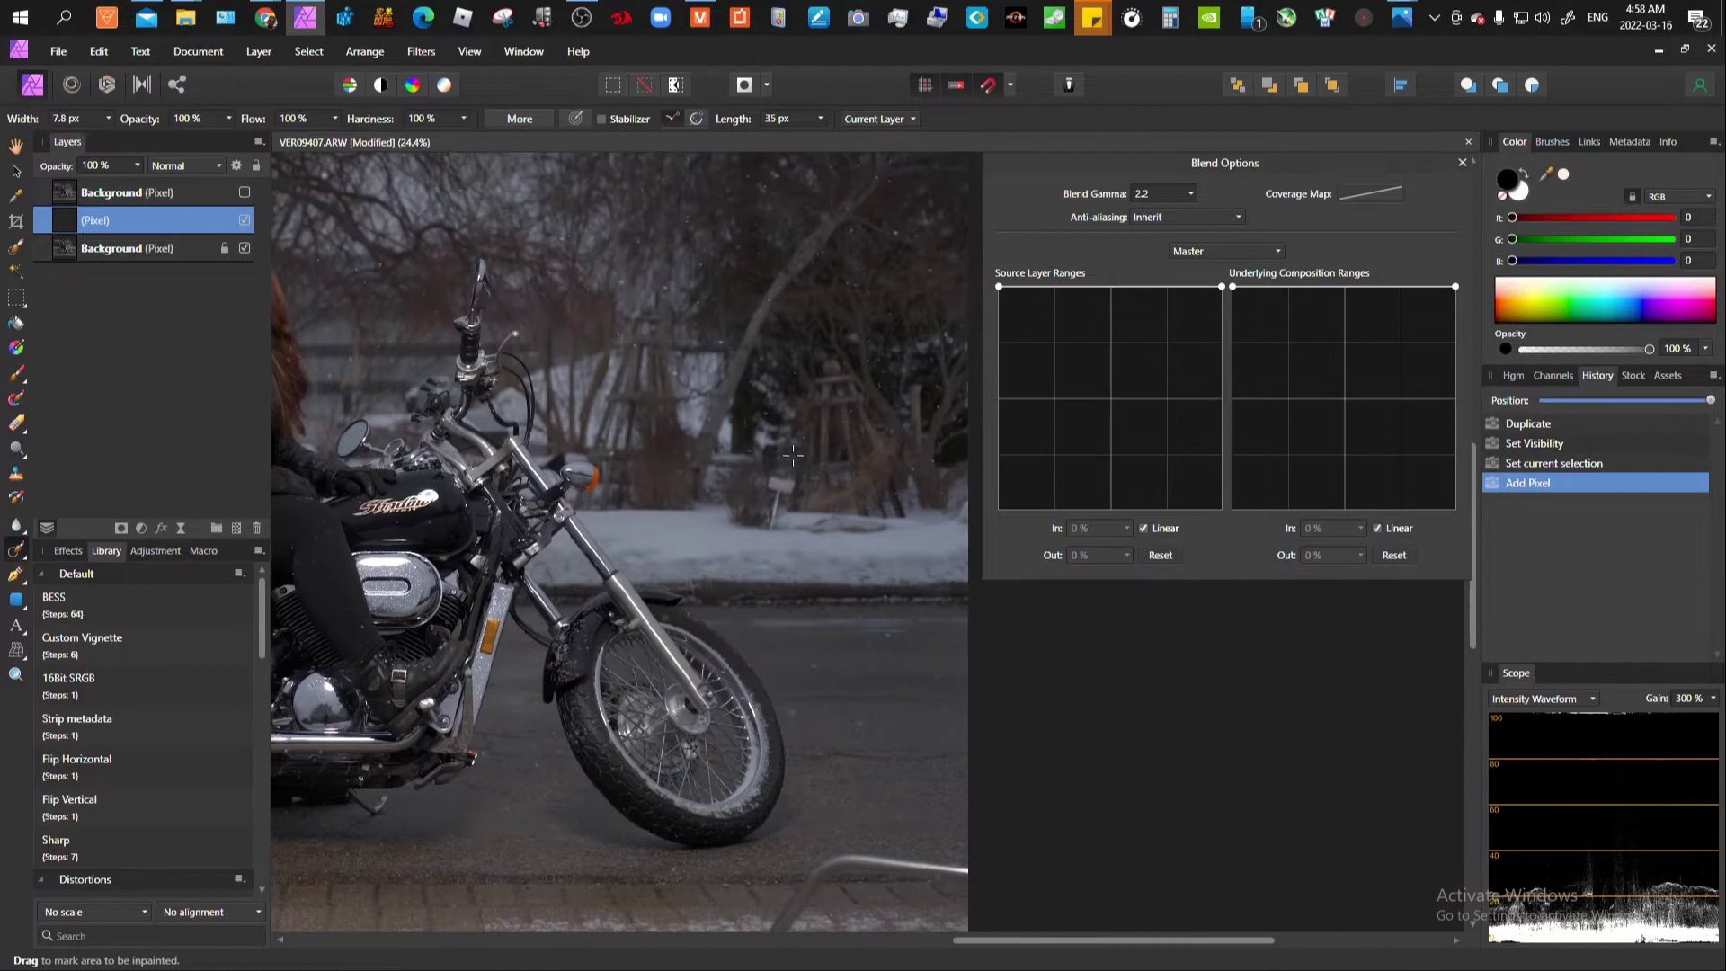
scroll(793, 454, down, 2)
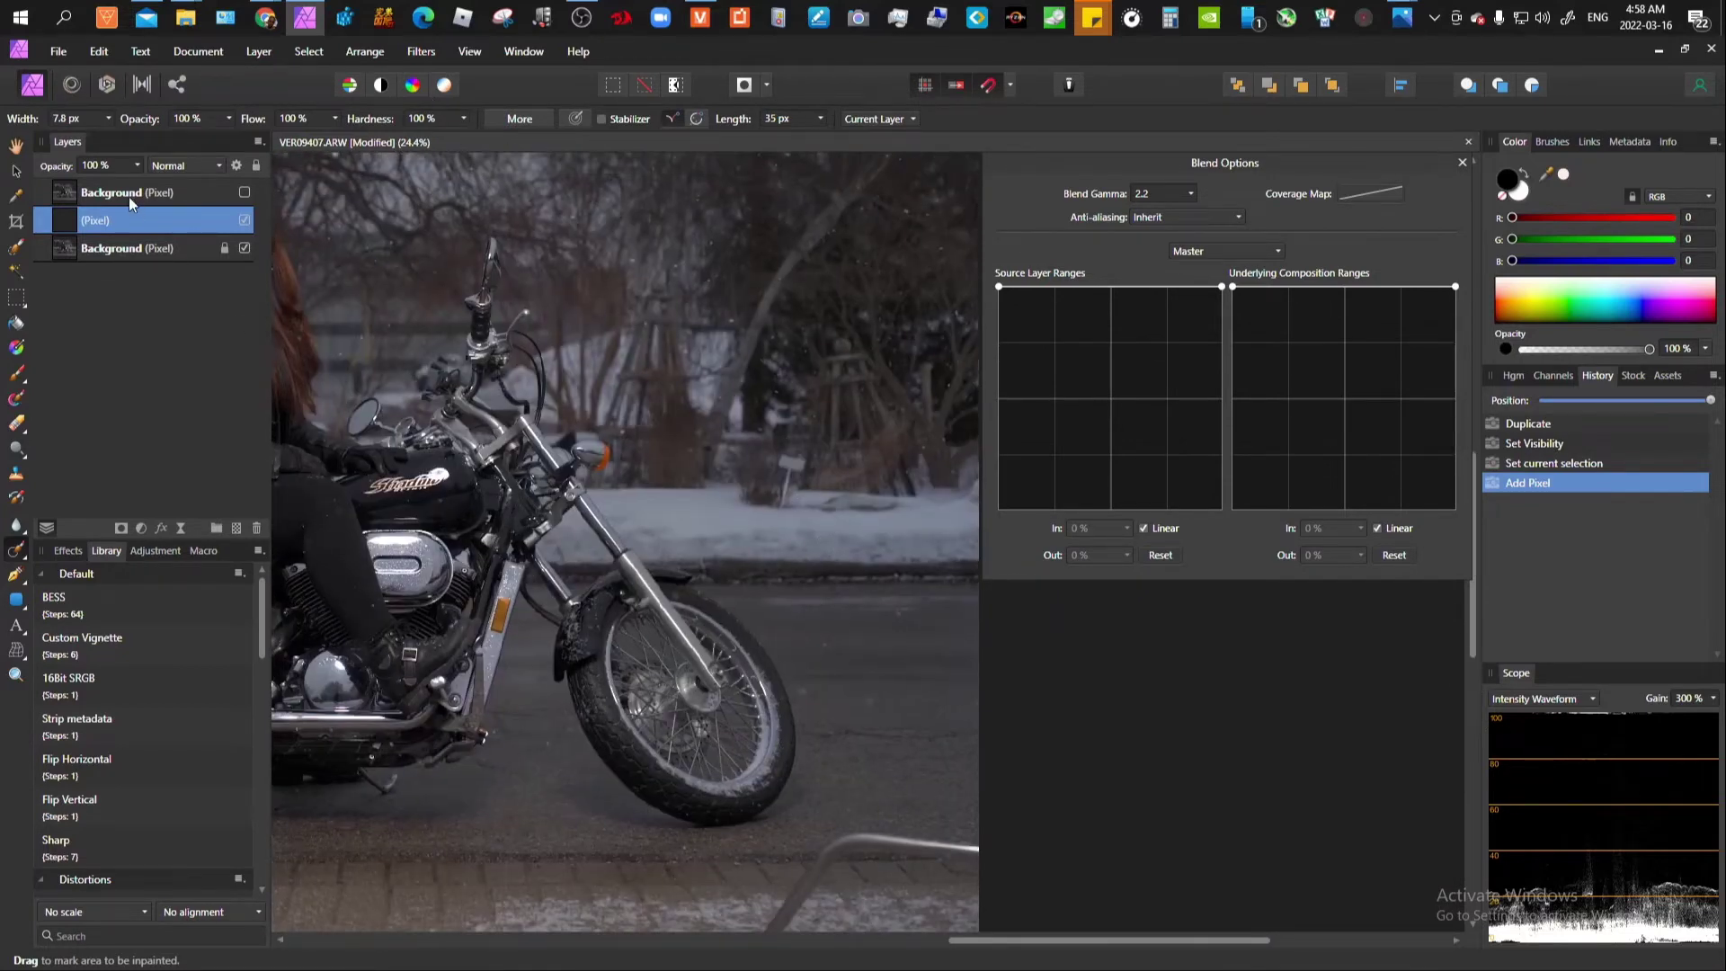
click(901, 120)
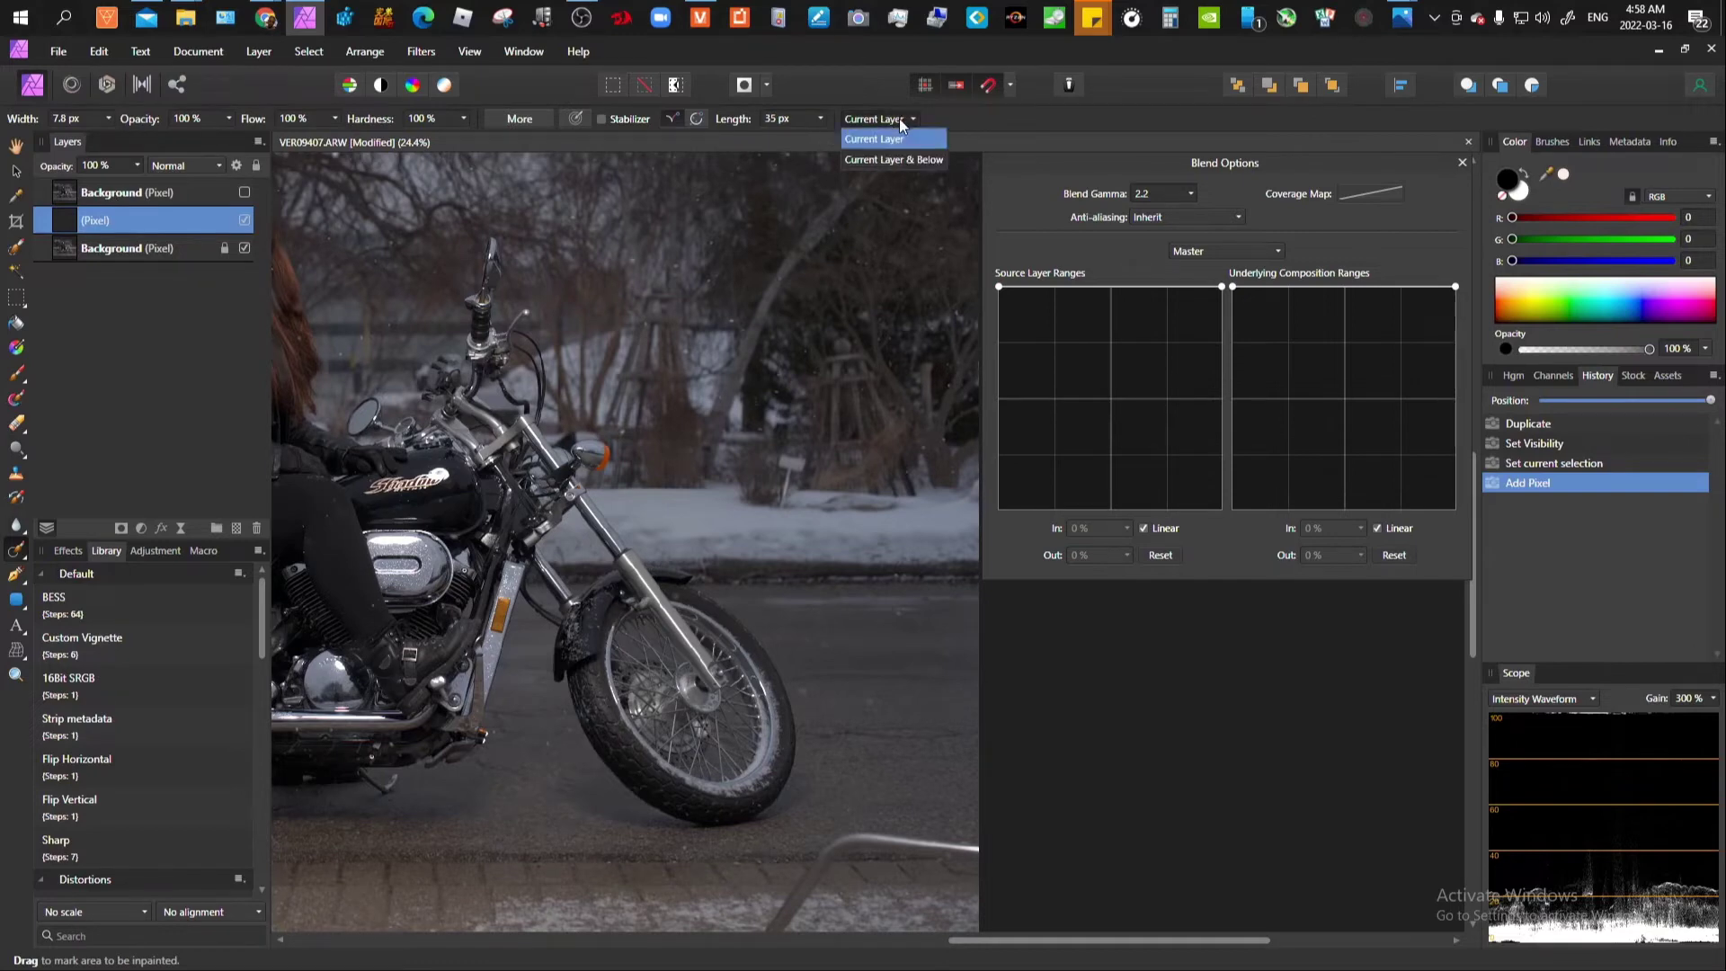
click(894, 164)
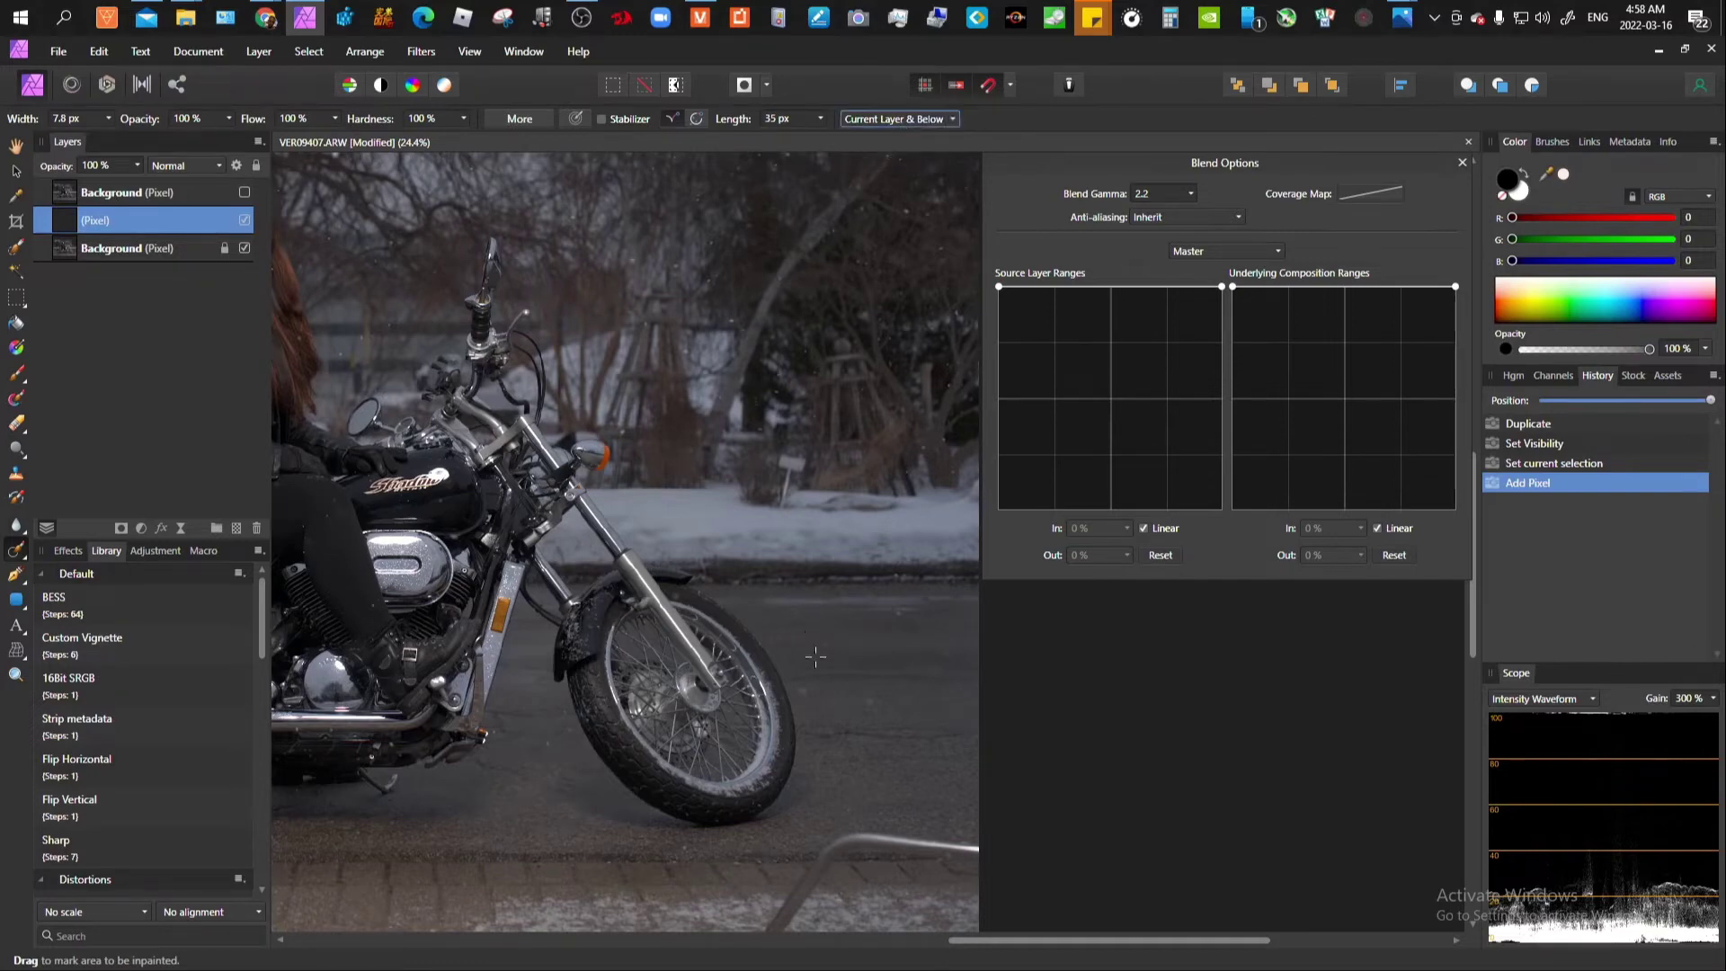
scroll(857, 415, down, 3)
scroll(926, 565, right, 1)
scroll(926, 565, up, 1)
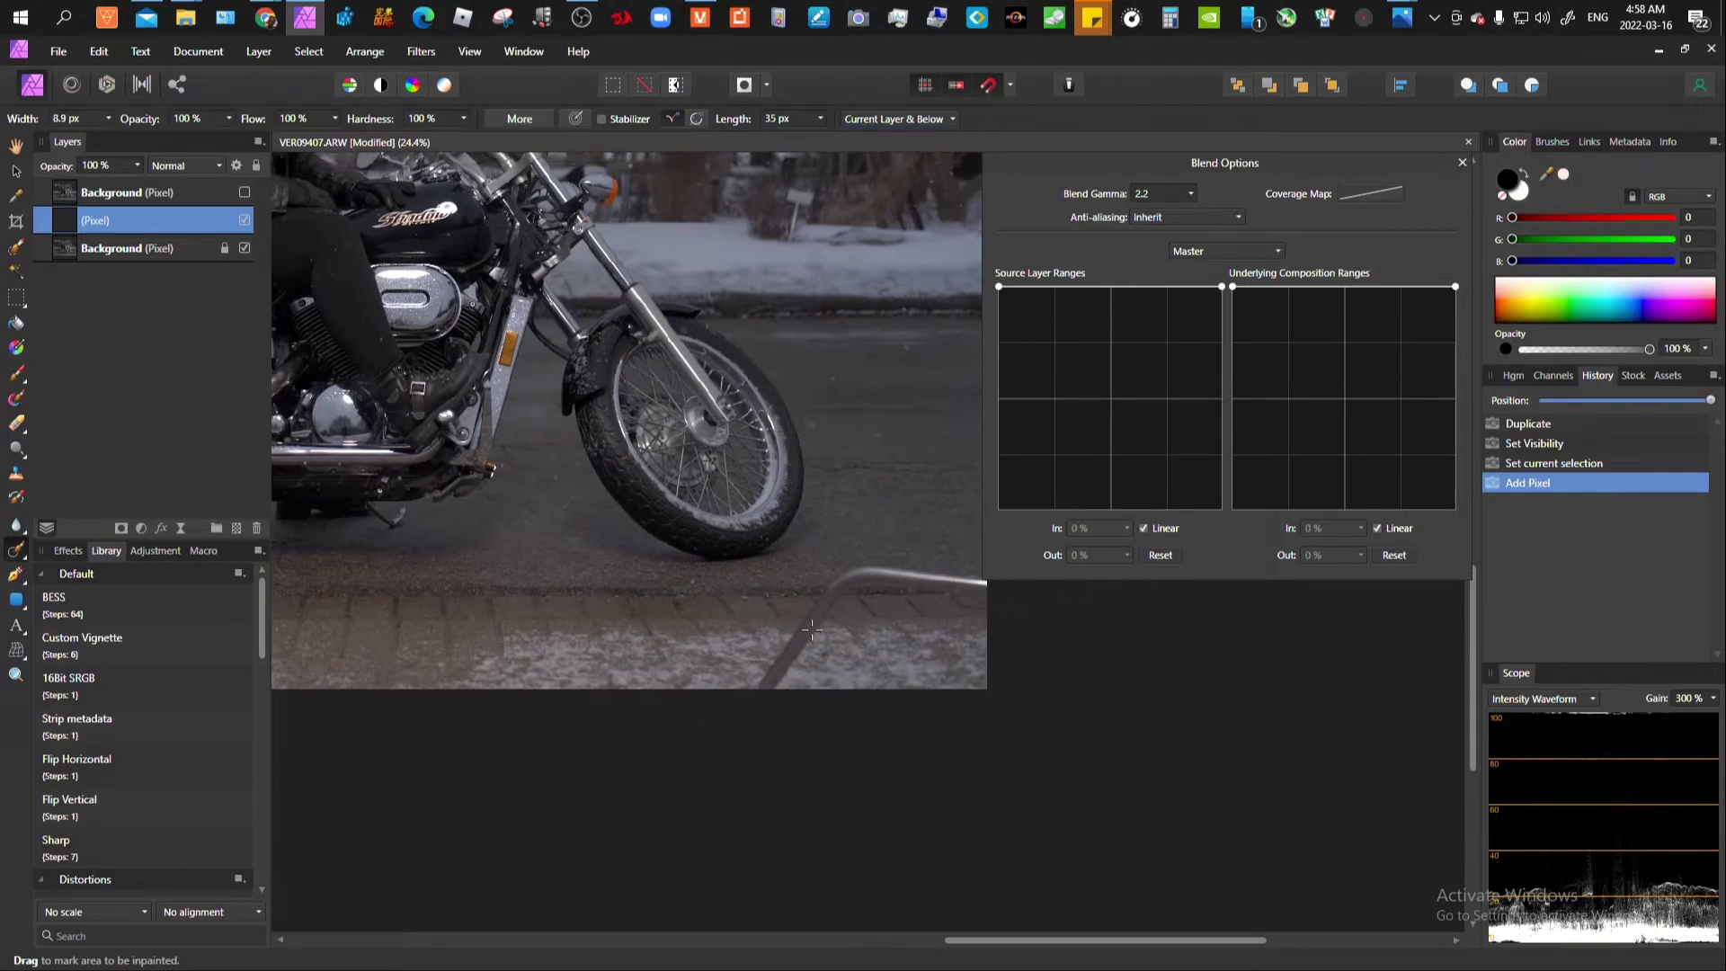
Step: Inpaint away the metal rail and a nearby distraction with a brush of about 168 px
key(bracketright)
key(bracketright)
key(bracketright)
key(bracketright)
key(bracketright)
key(bracketright)
key(bracketright)
key(bracketright)
mouse_move(759, 688)
mouse_down()
mouse_move(845, 589)
mouse_move(901, 577)
mouse_move(989, 585)
mouse_up()
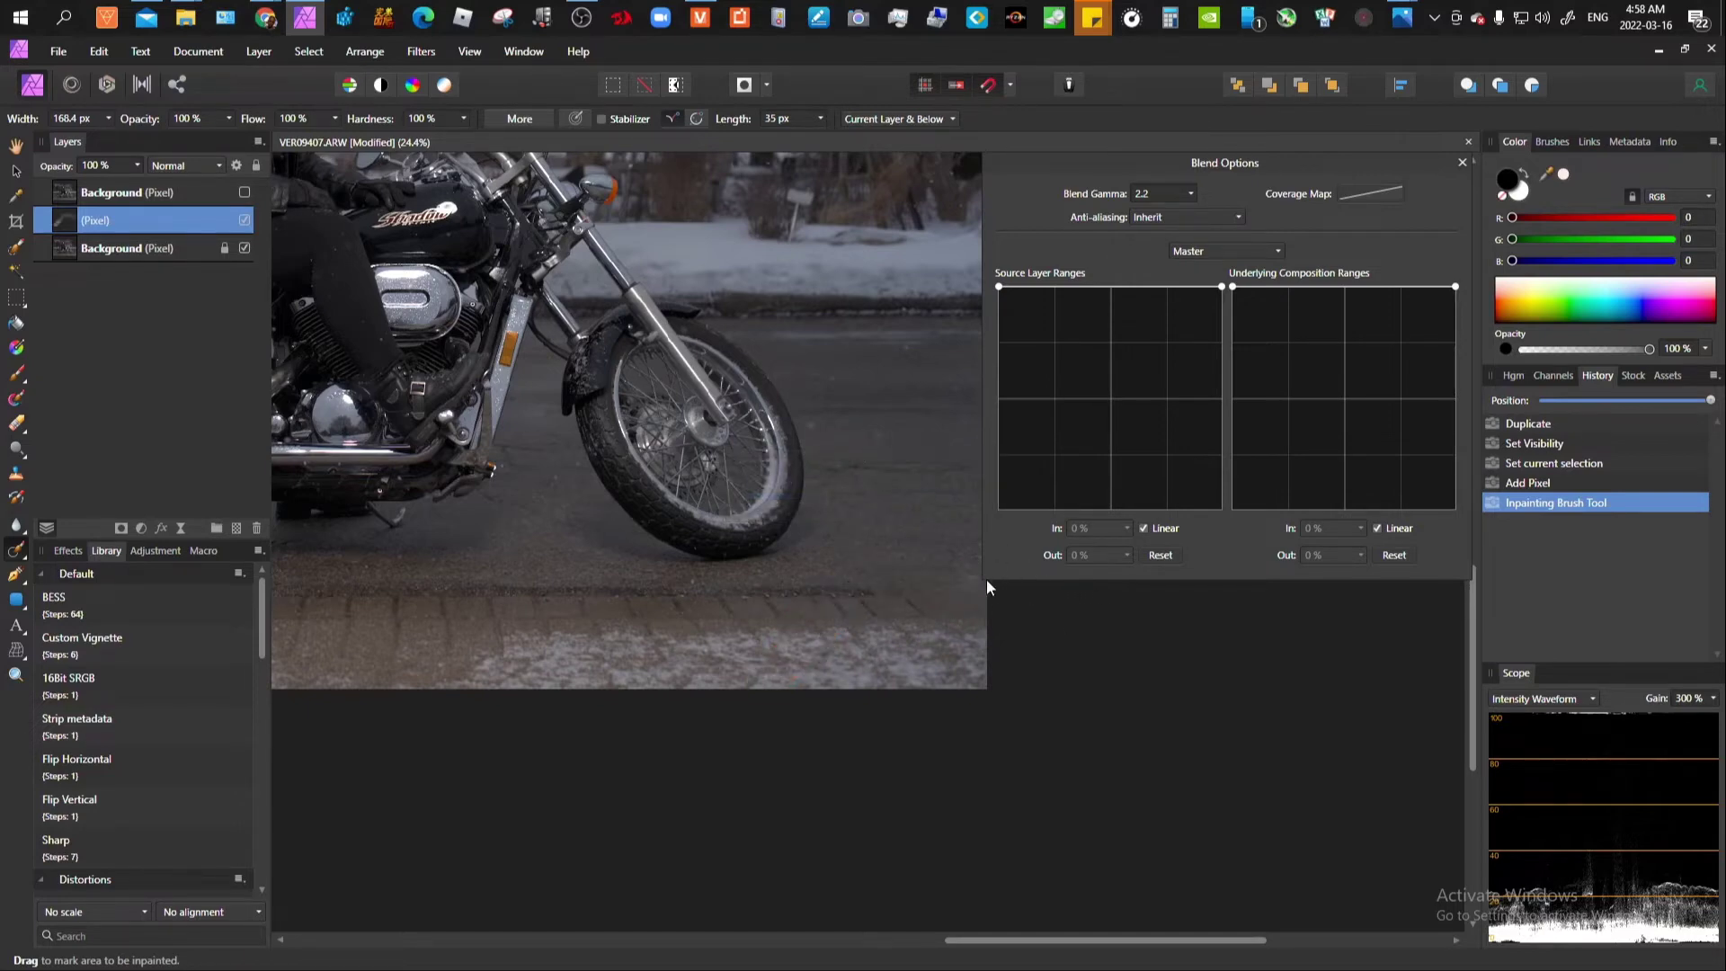
drag(990, 582, 825, 597)
click(818, 598)
scroll(1017, 682, up, 5)
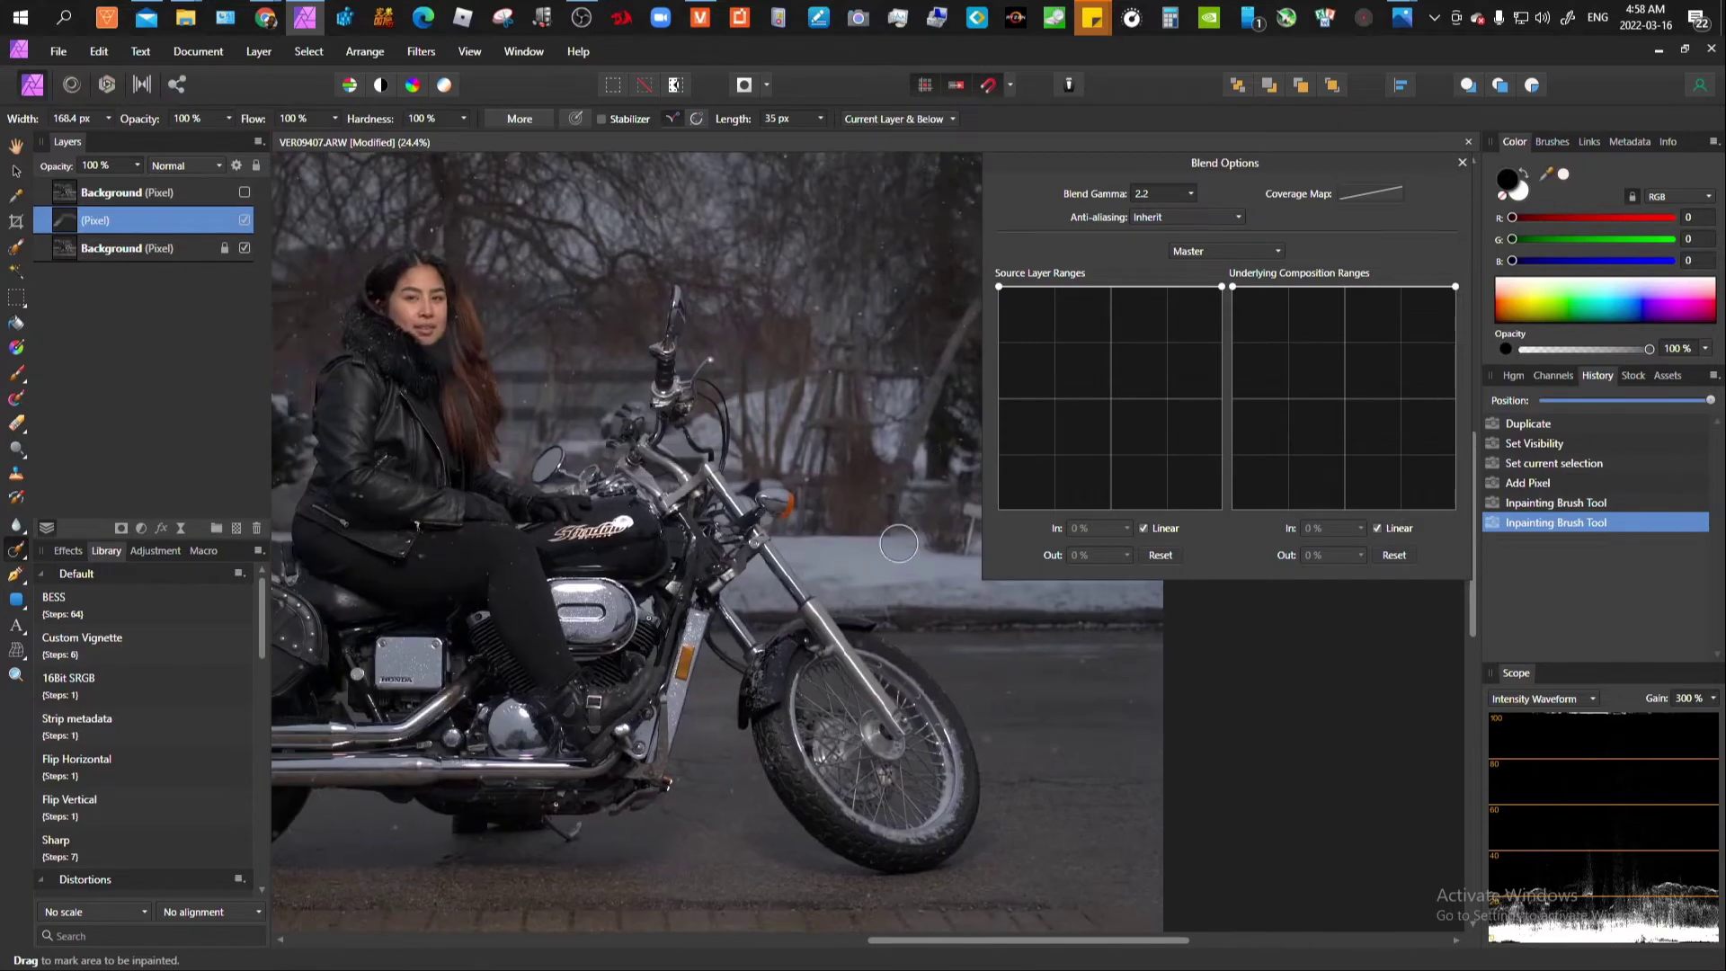
scroll(909, 531, right, 3)
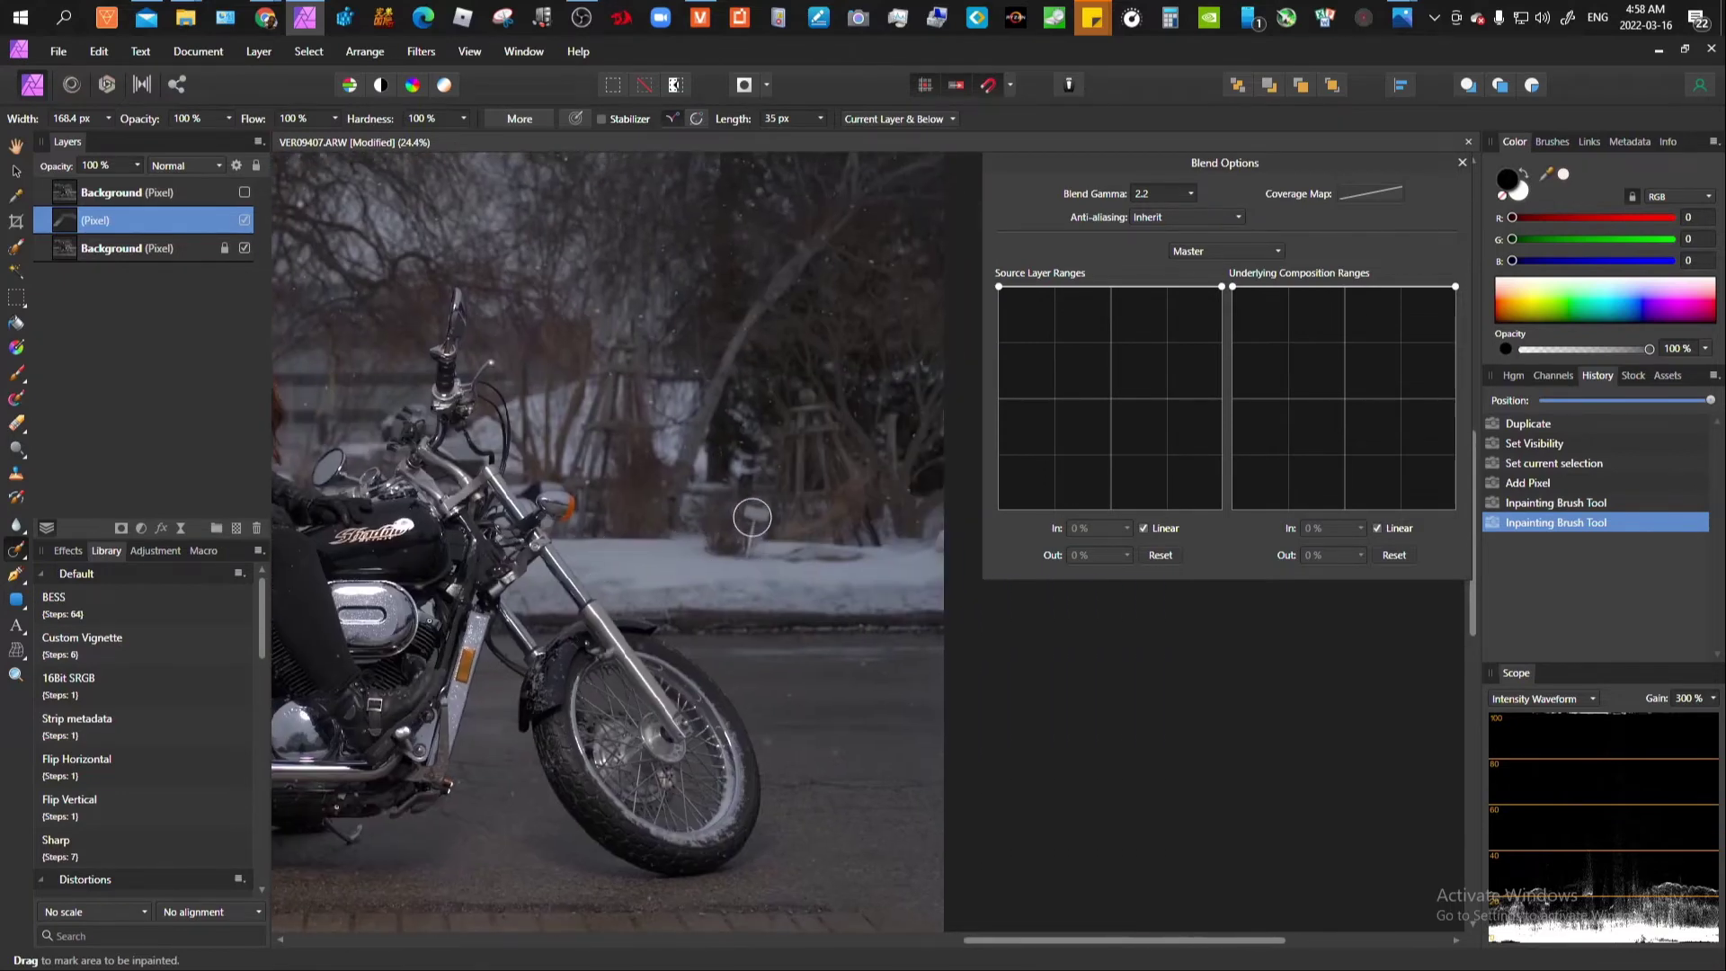
Step: Remove the red hydrant and spots along the tree and snow line at 75–86 px
key(bracketleft)
key(bracketleft)
drag(754, 511, 751, 552)
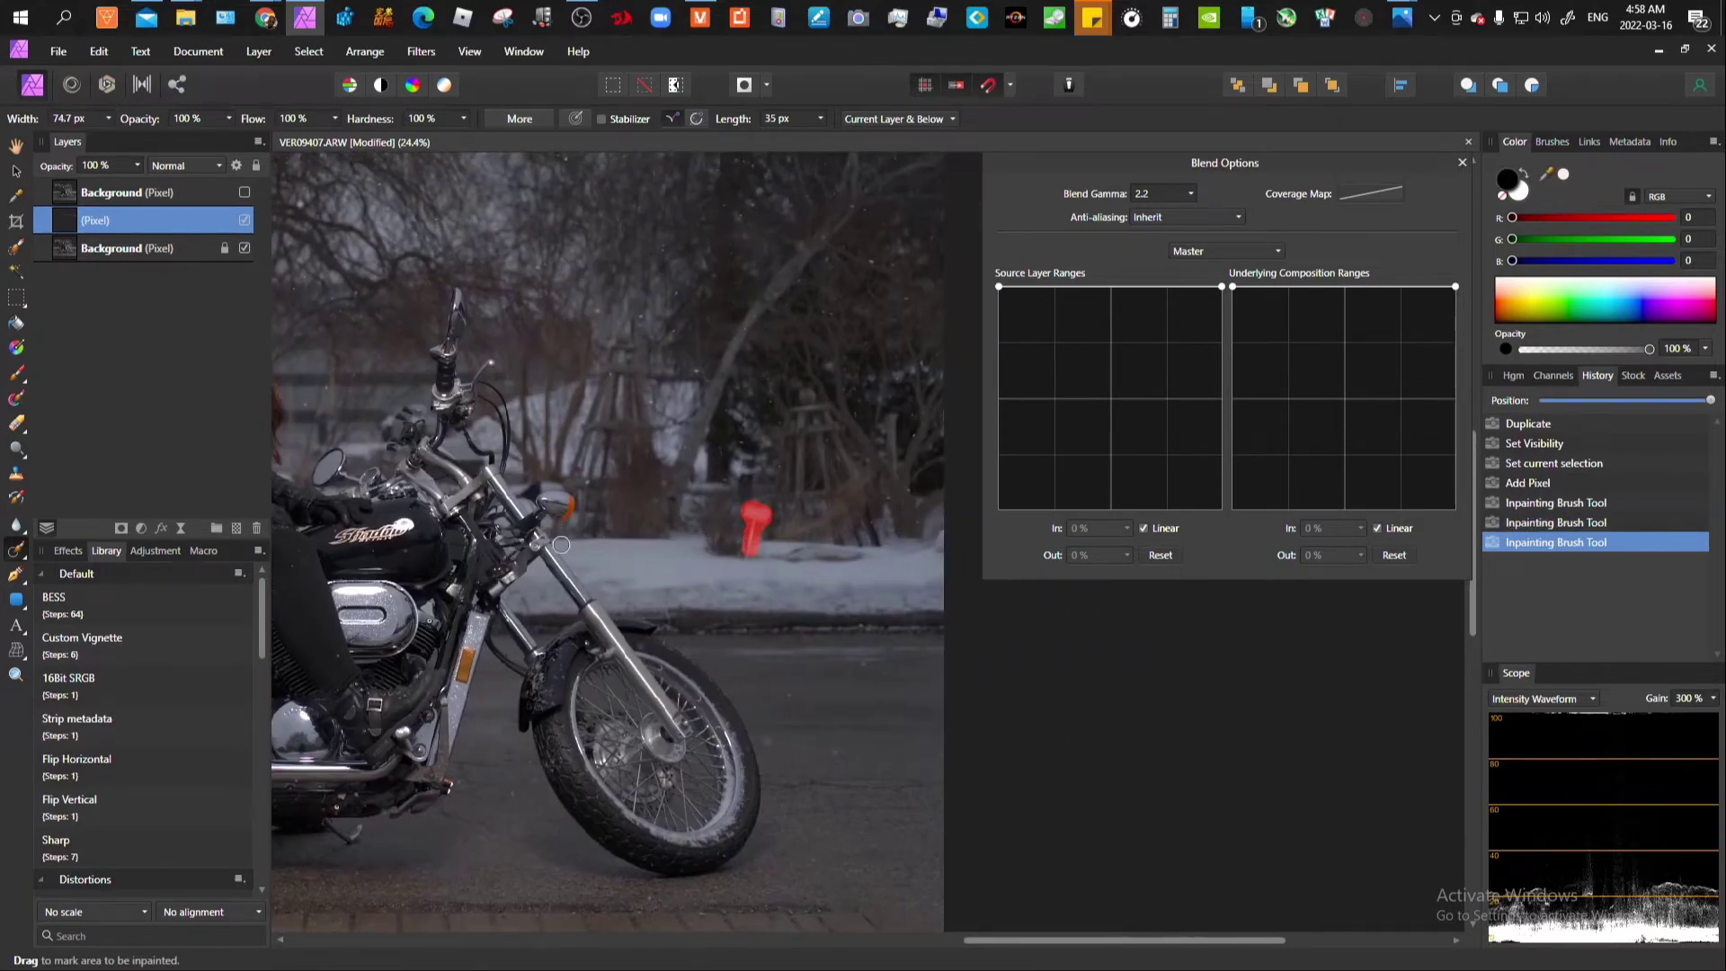
drag(755, 486, 754, 557)
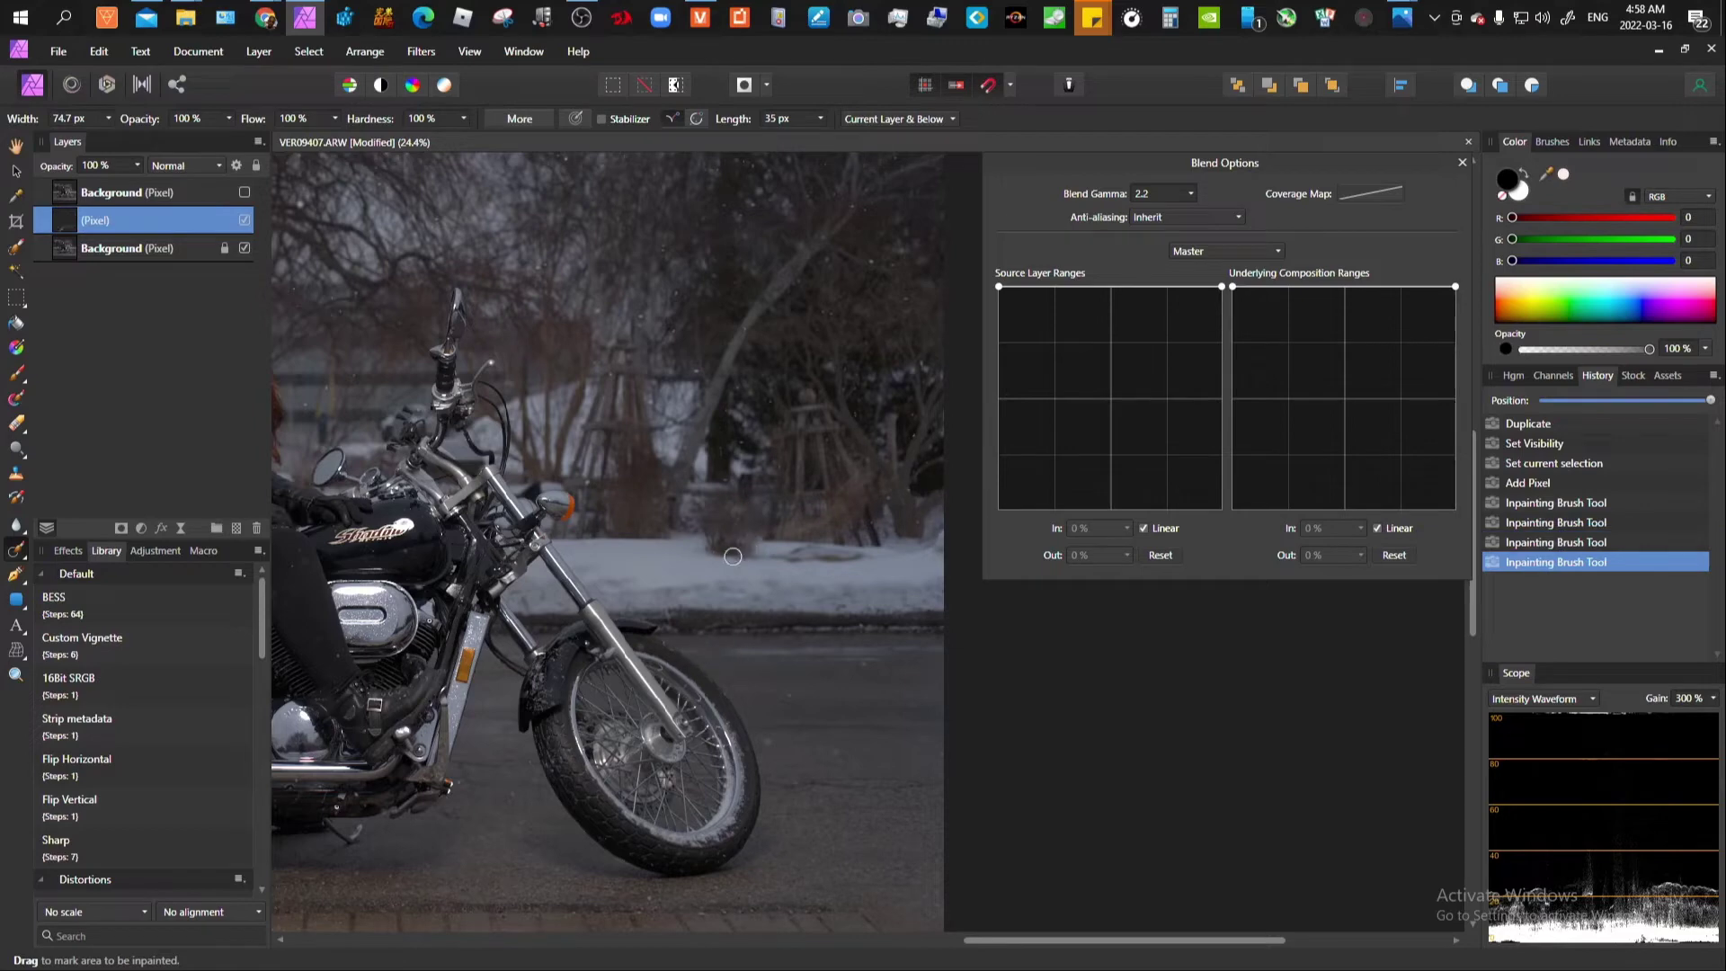
key(bracketright)
drag(752, 508, 750, 553)
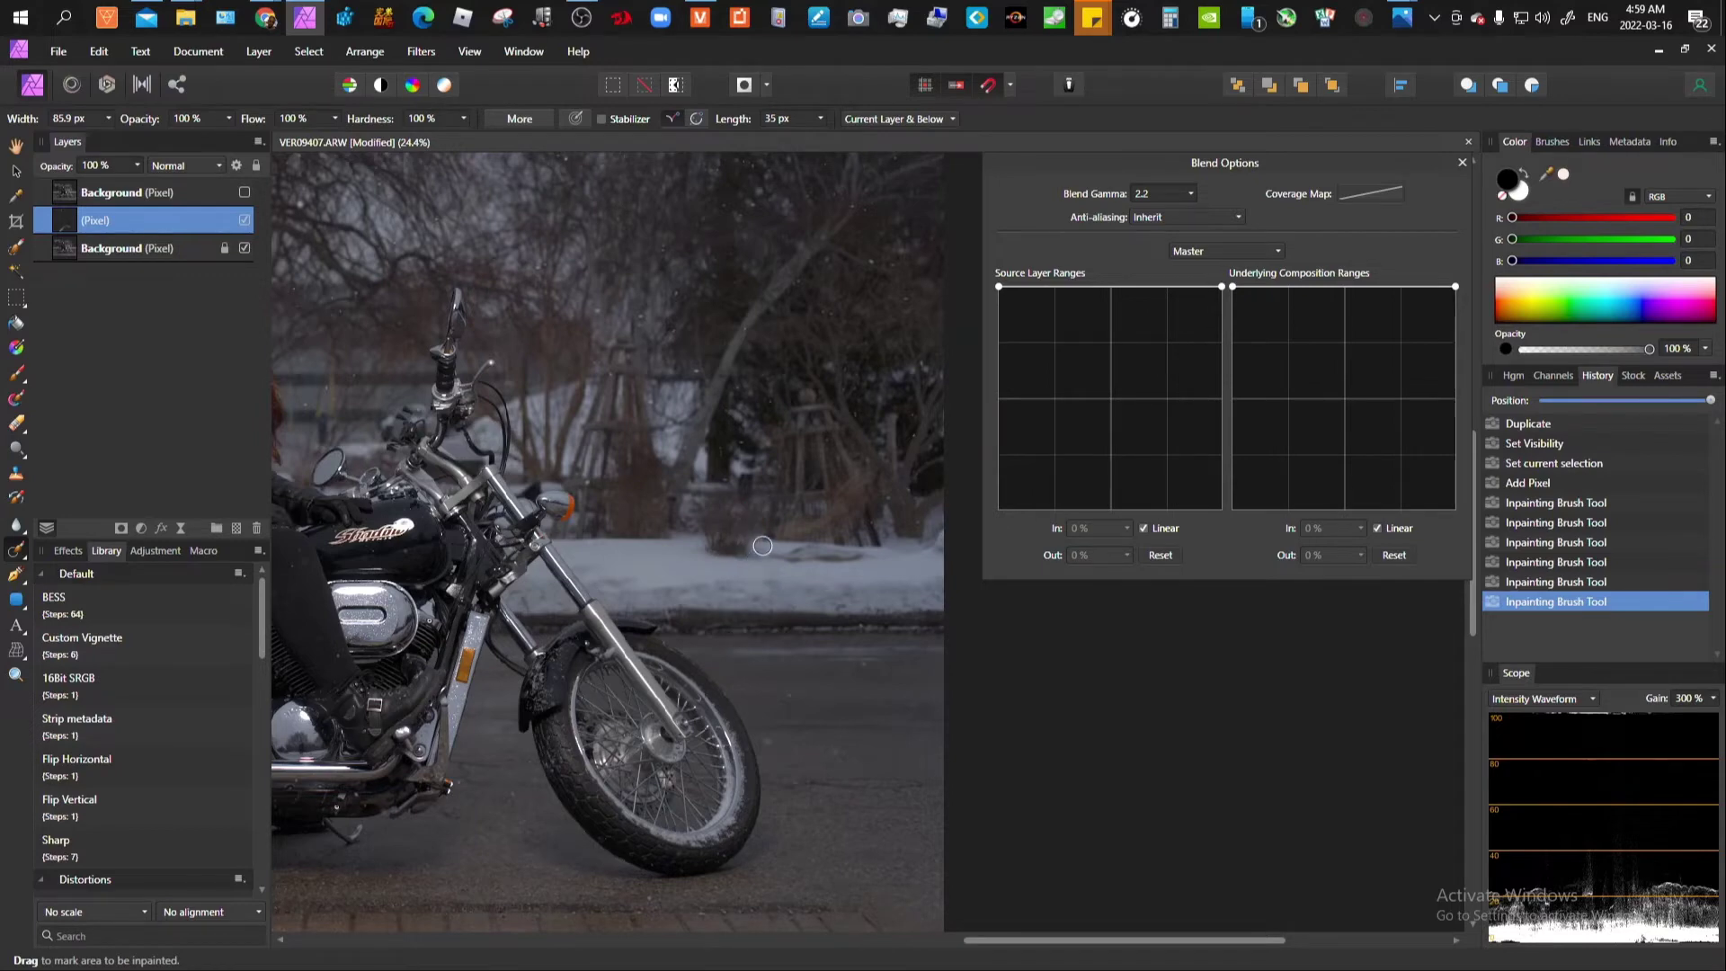
drag(762, 545, 733, 563)
Step: Remove a small spot near the motorcycle's tail light
drag(586, 494, 1306, 508)
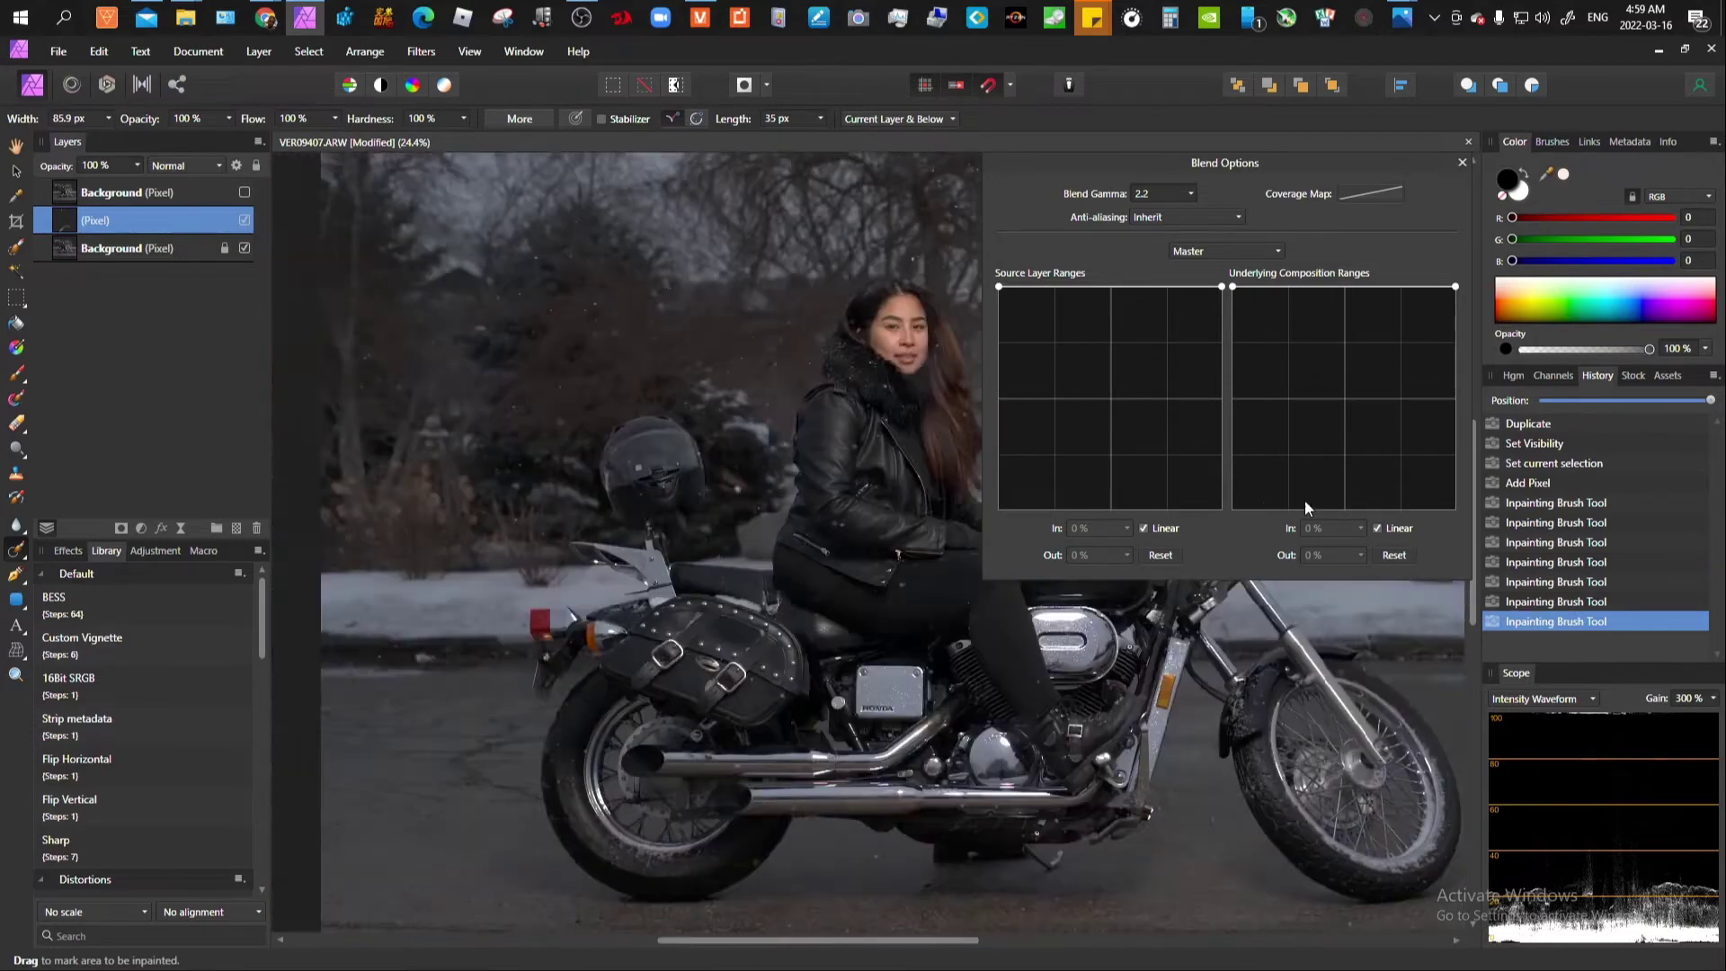
scroll(701, 521, down, 2)
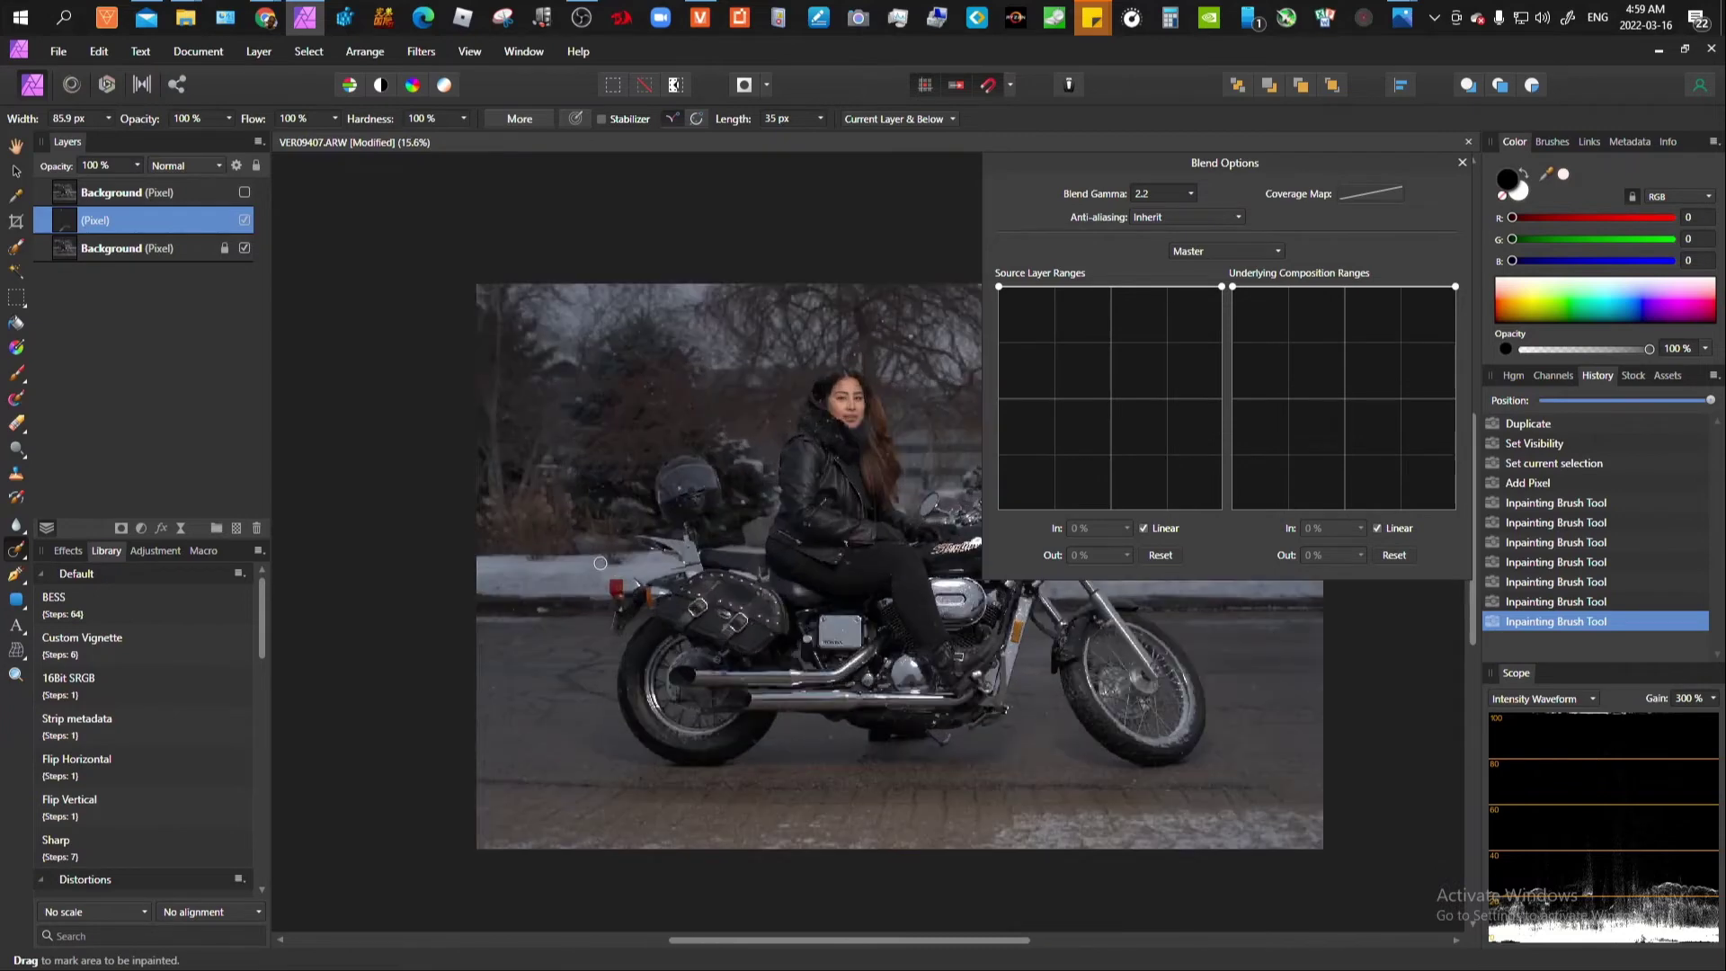
scroll(601, 563, up, 4)
drag(576, 589, 583, 590)
scroll(589, 582, down, 5)
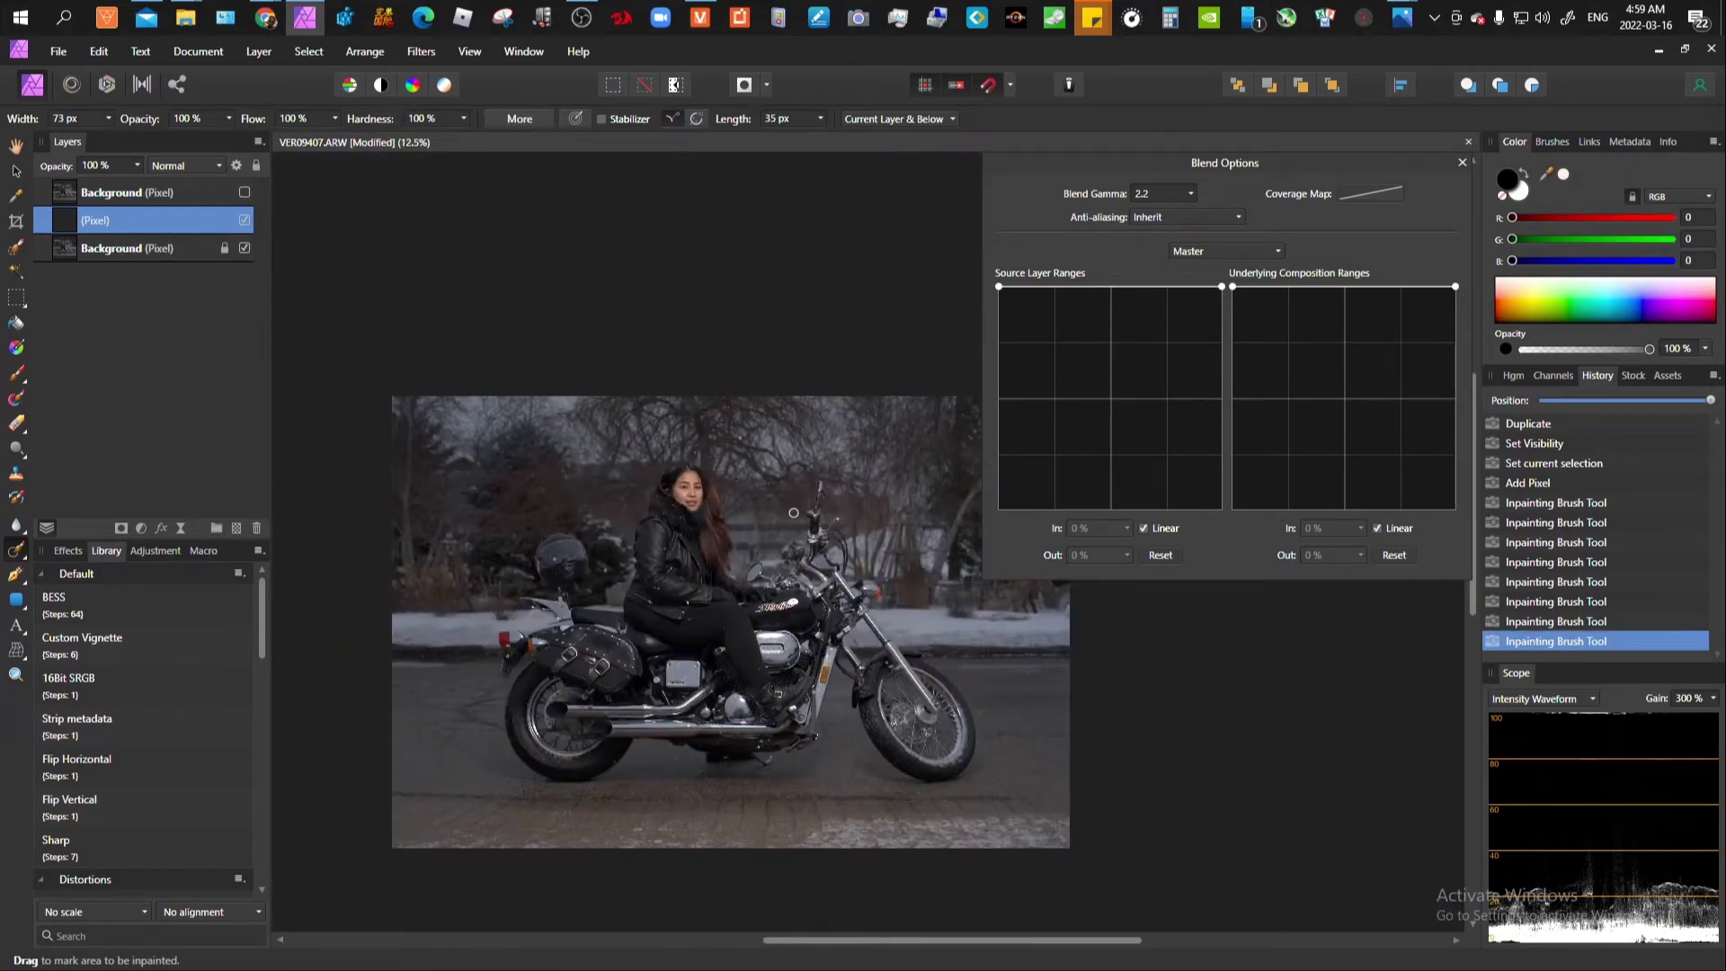
scroll(719, 548, down, 2)
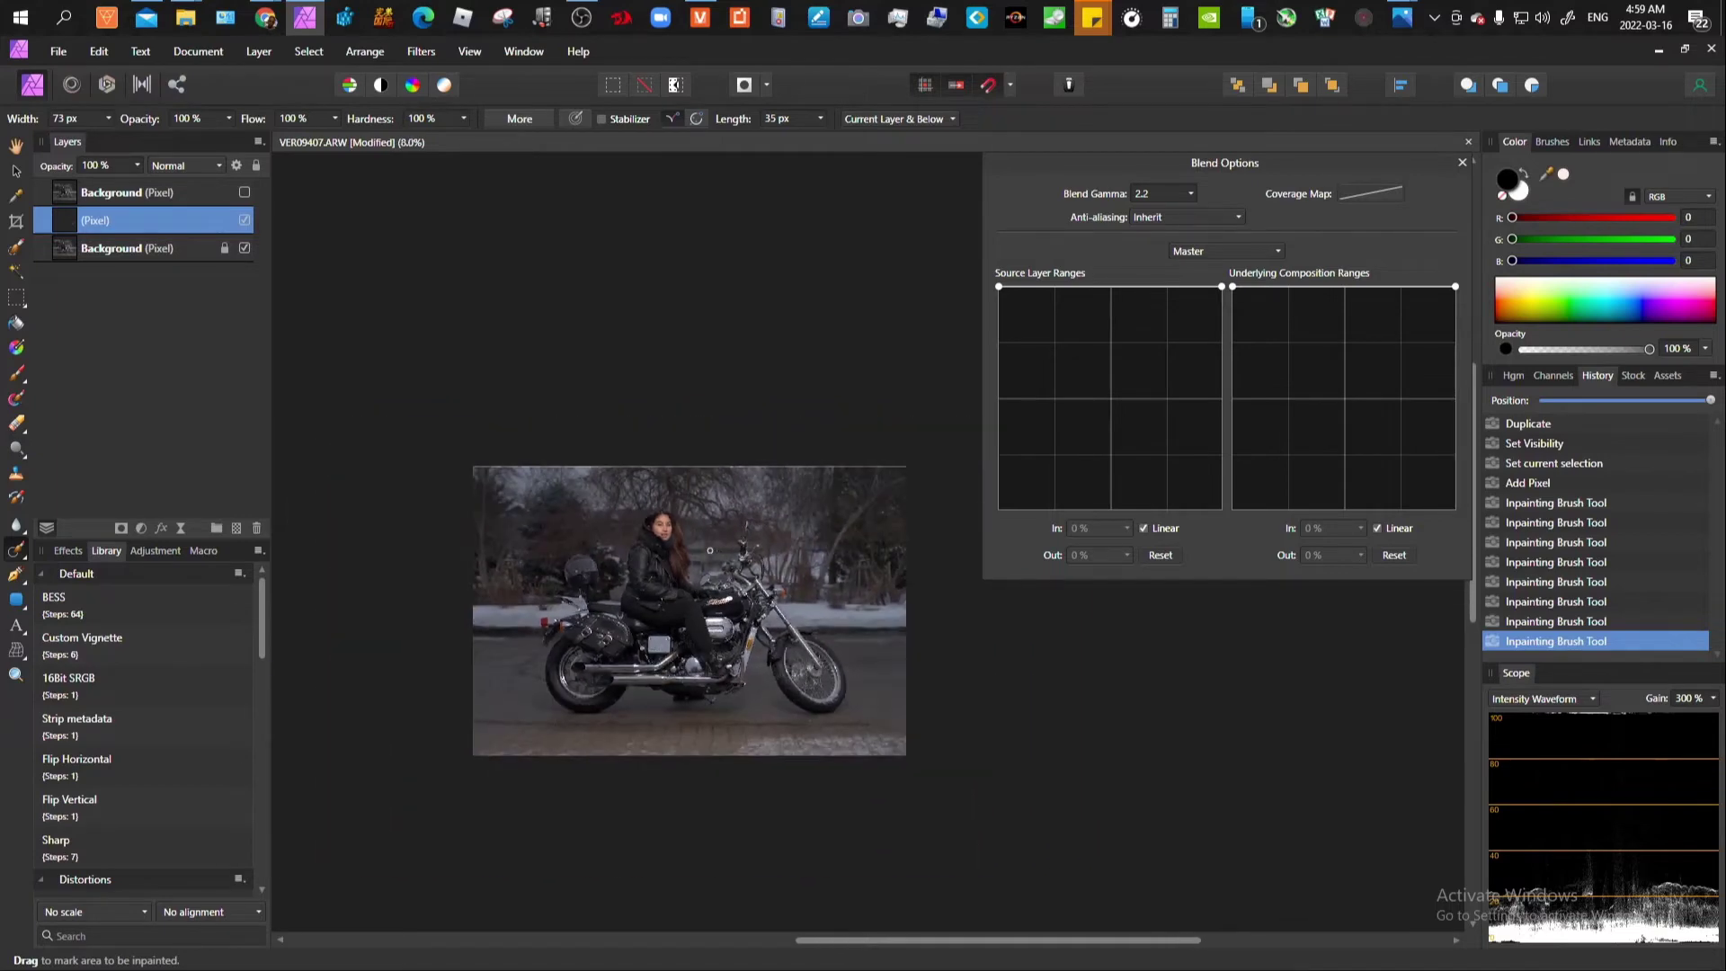
Step: Crop the photo to a 5:4 frame (5030 × 4024 px) aligned to the bottom edge
key(c)
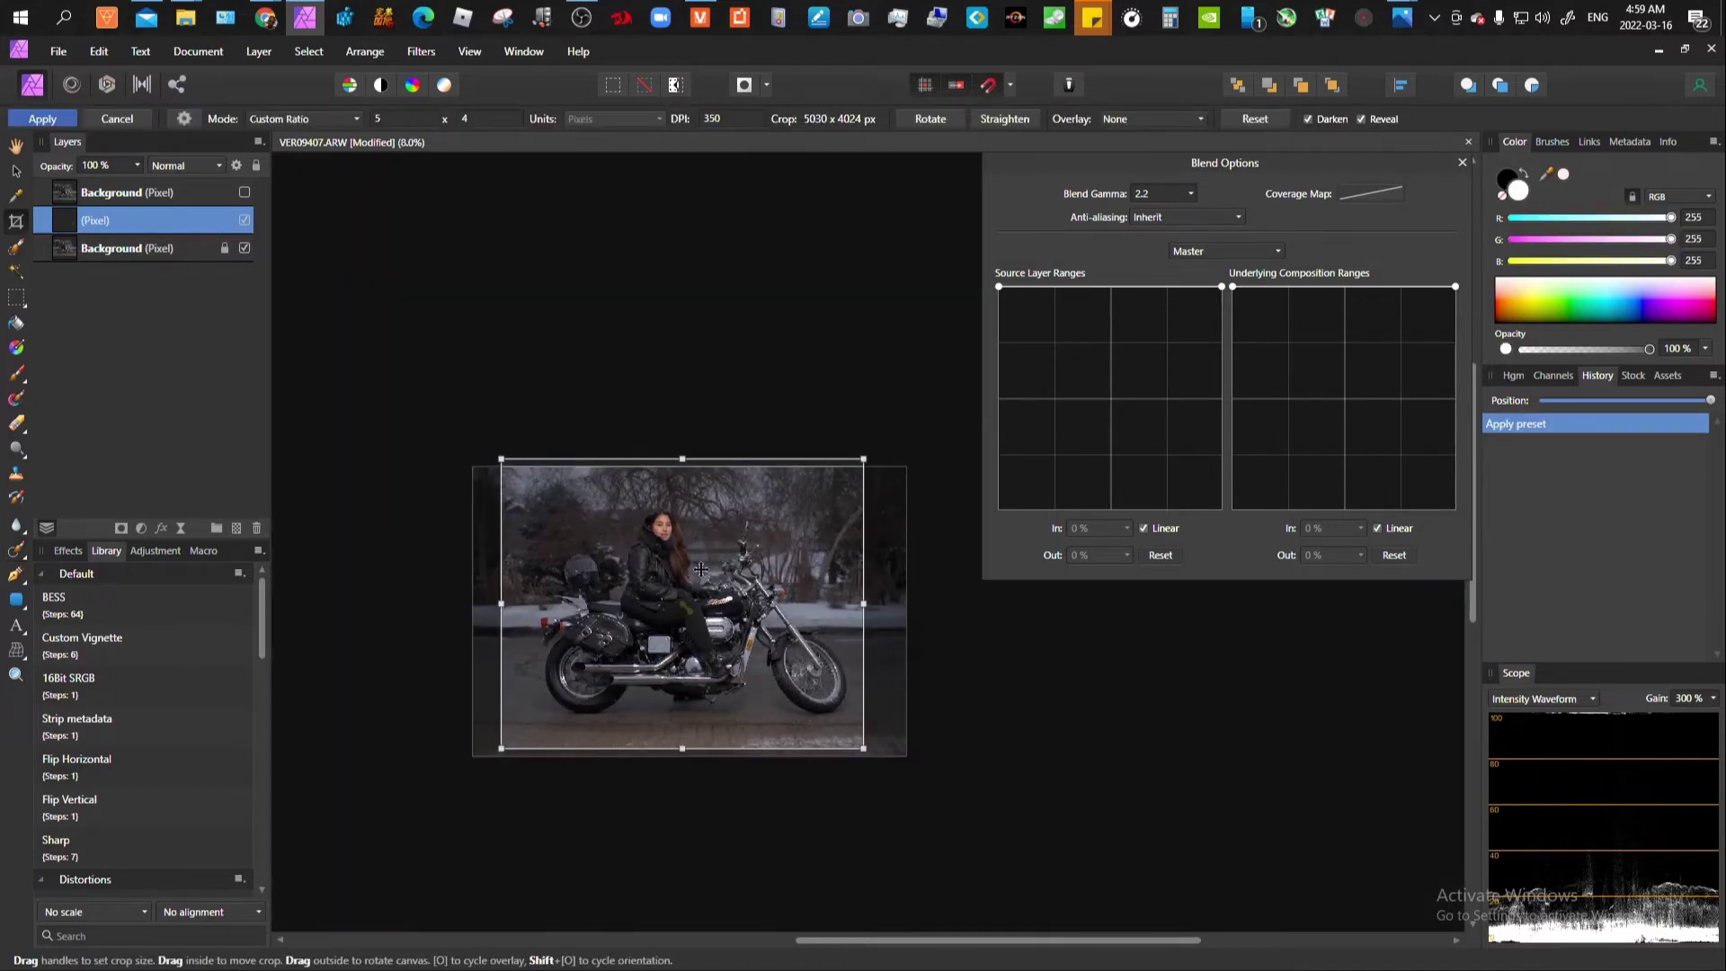
drag(701, 569, 727, 592)
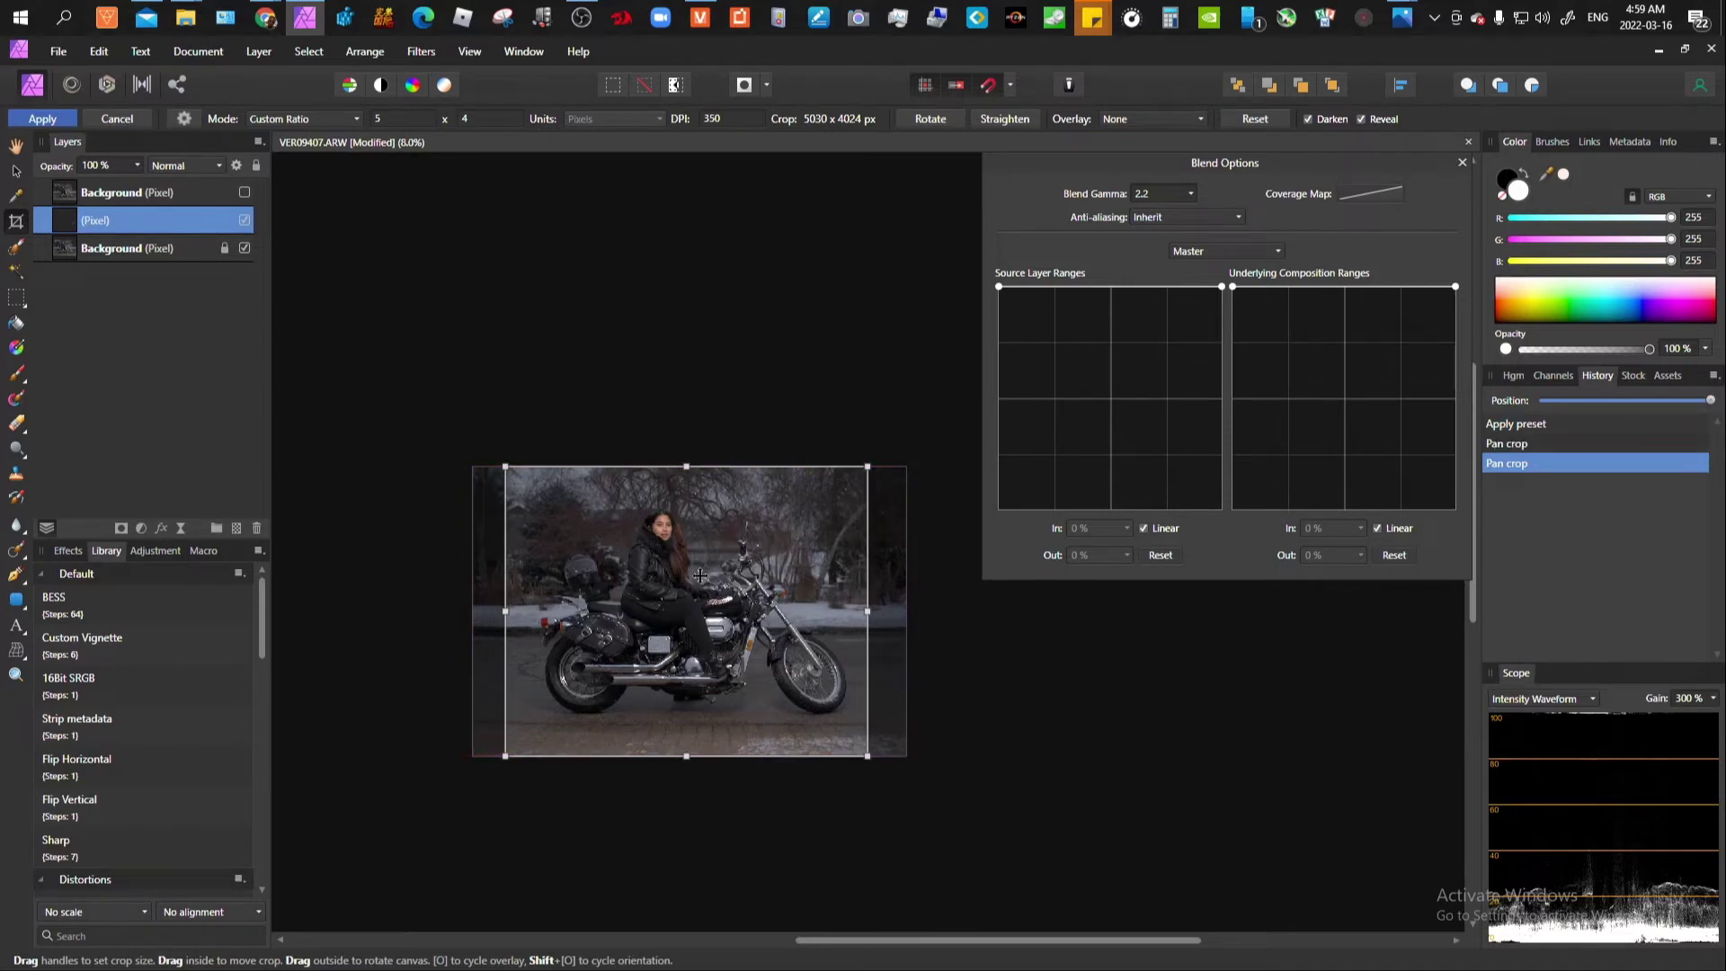
click(42, 119)
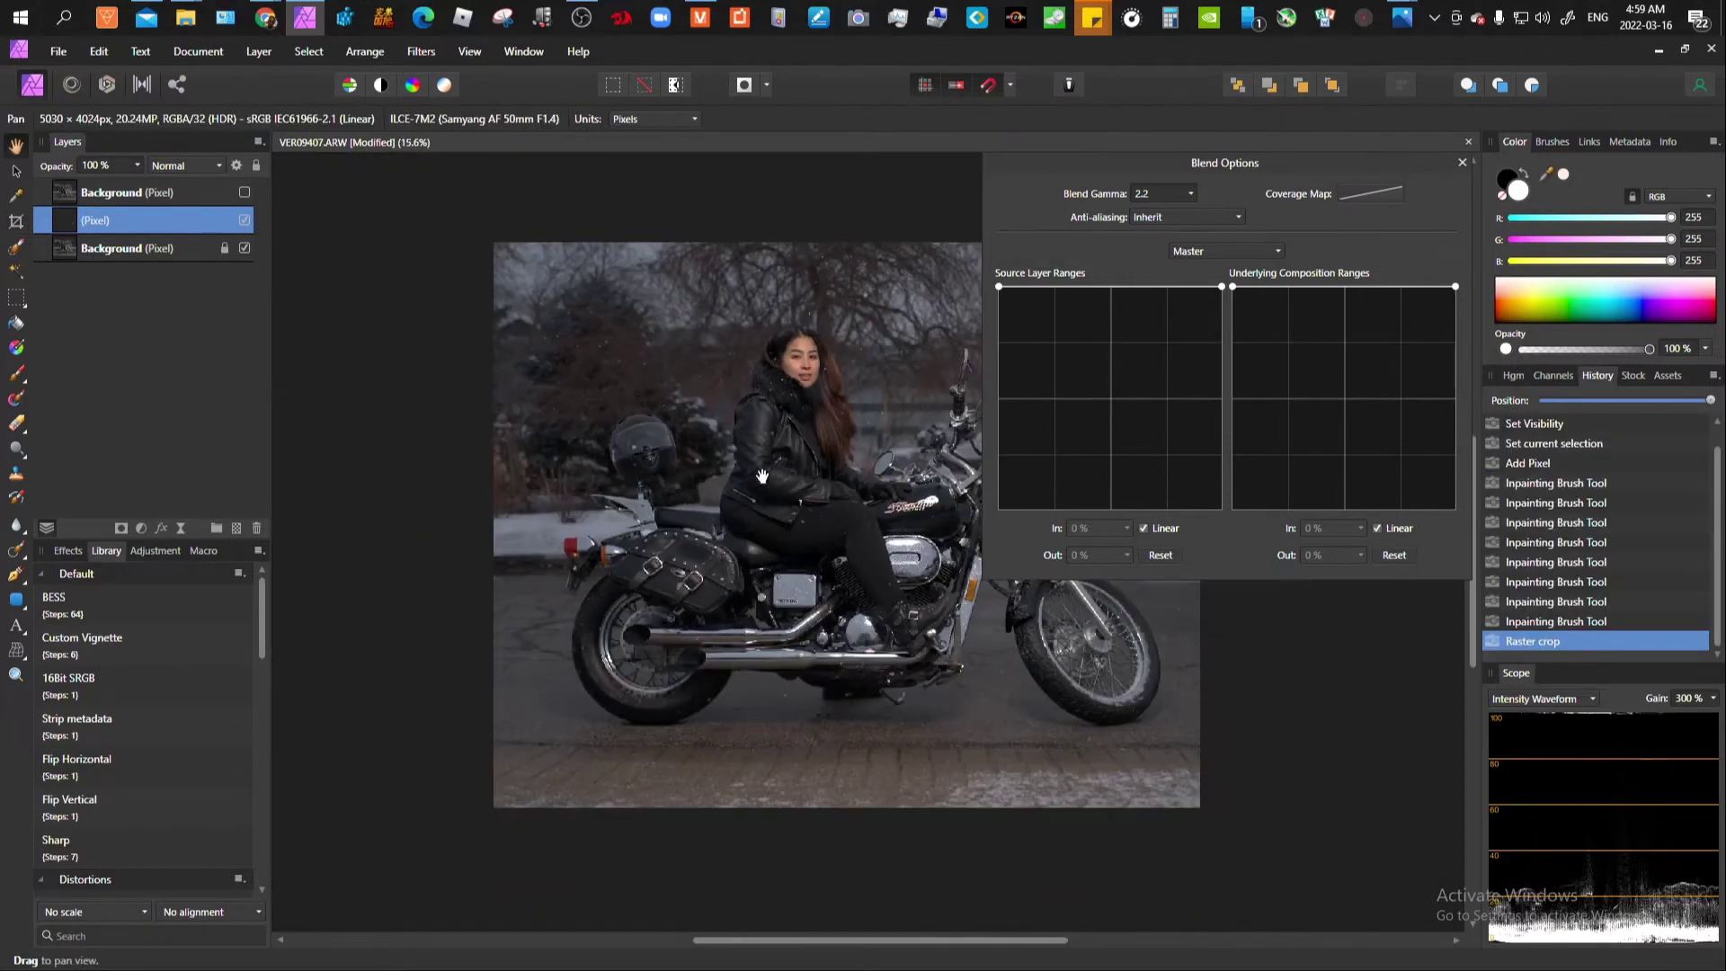
drag(773, 456, 643, 476)
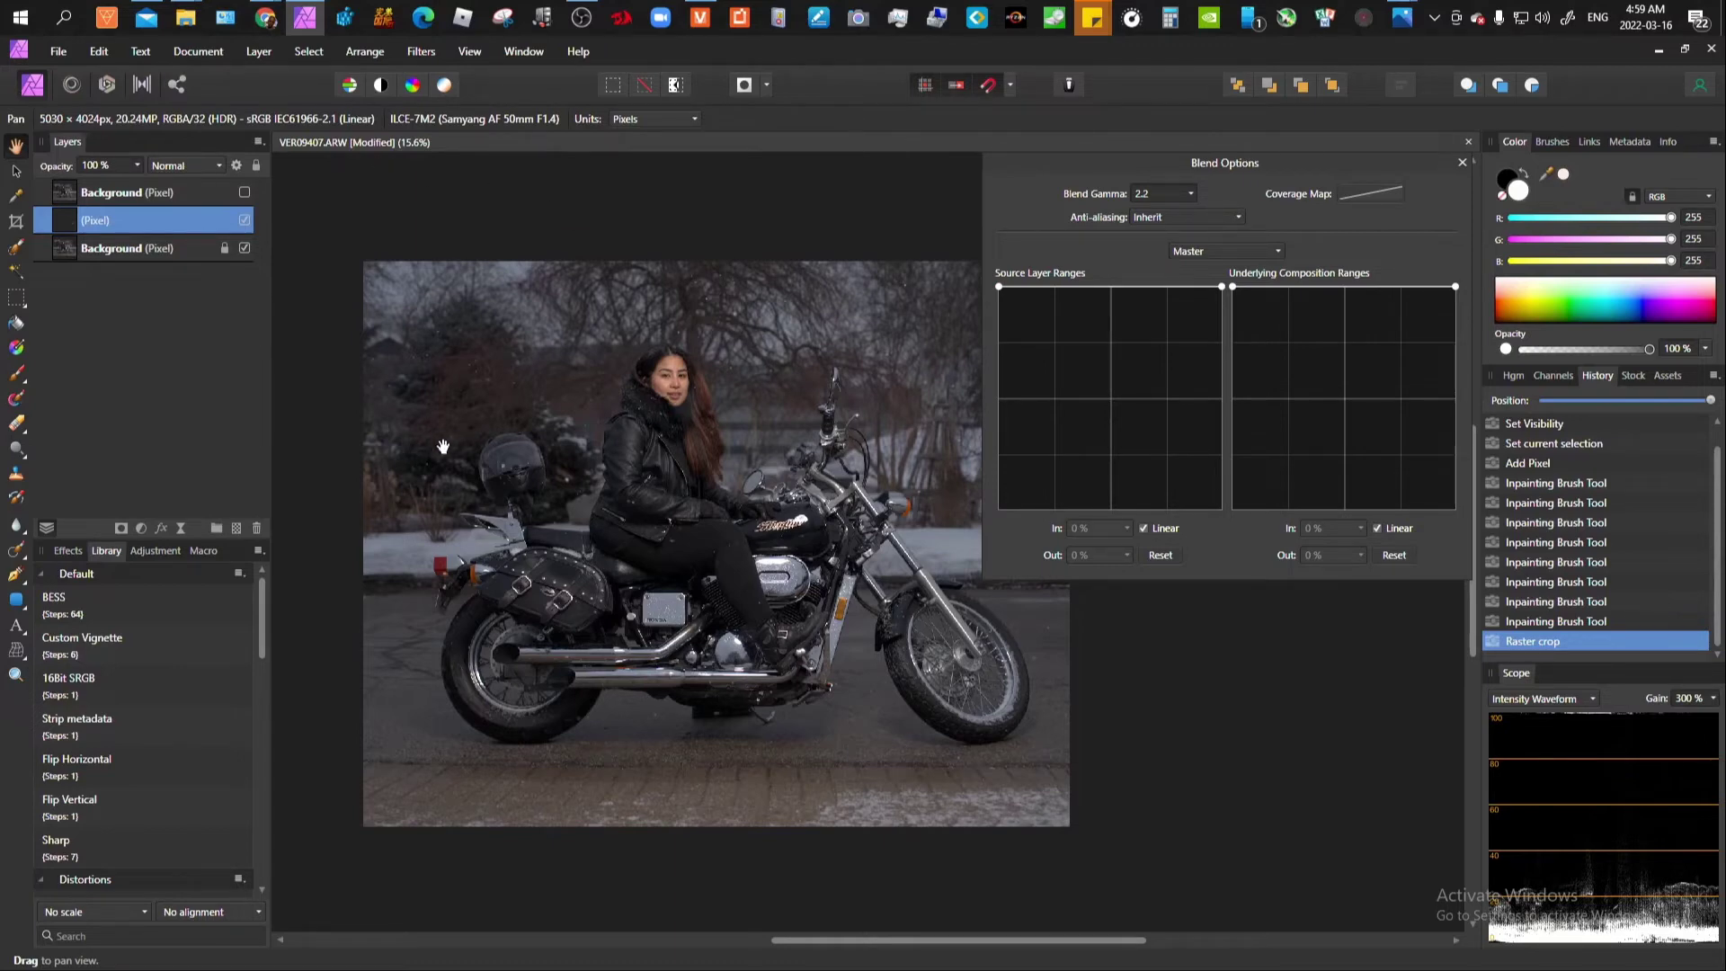
scroll(443, 447, up, 1)
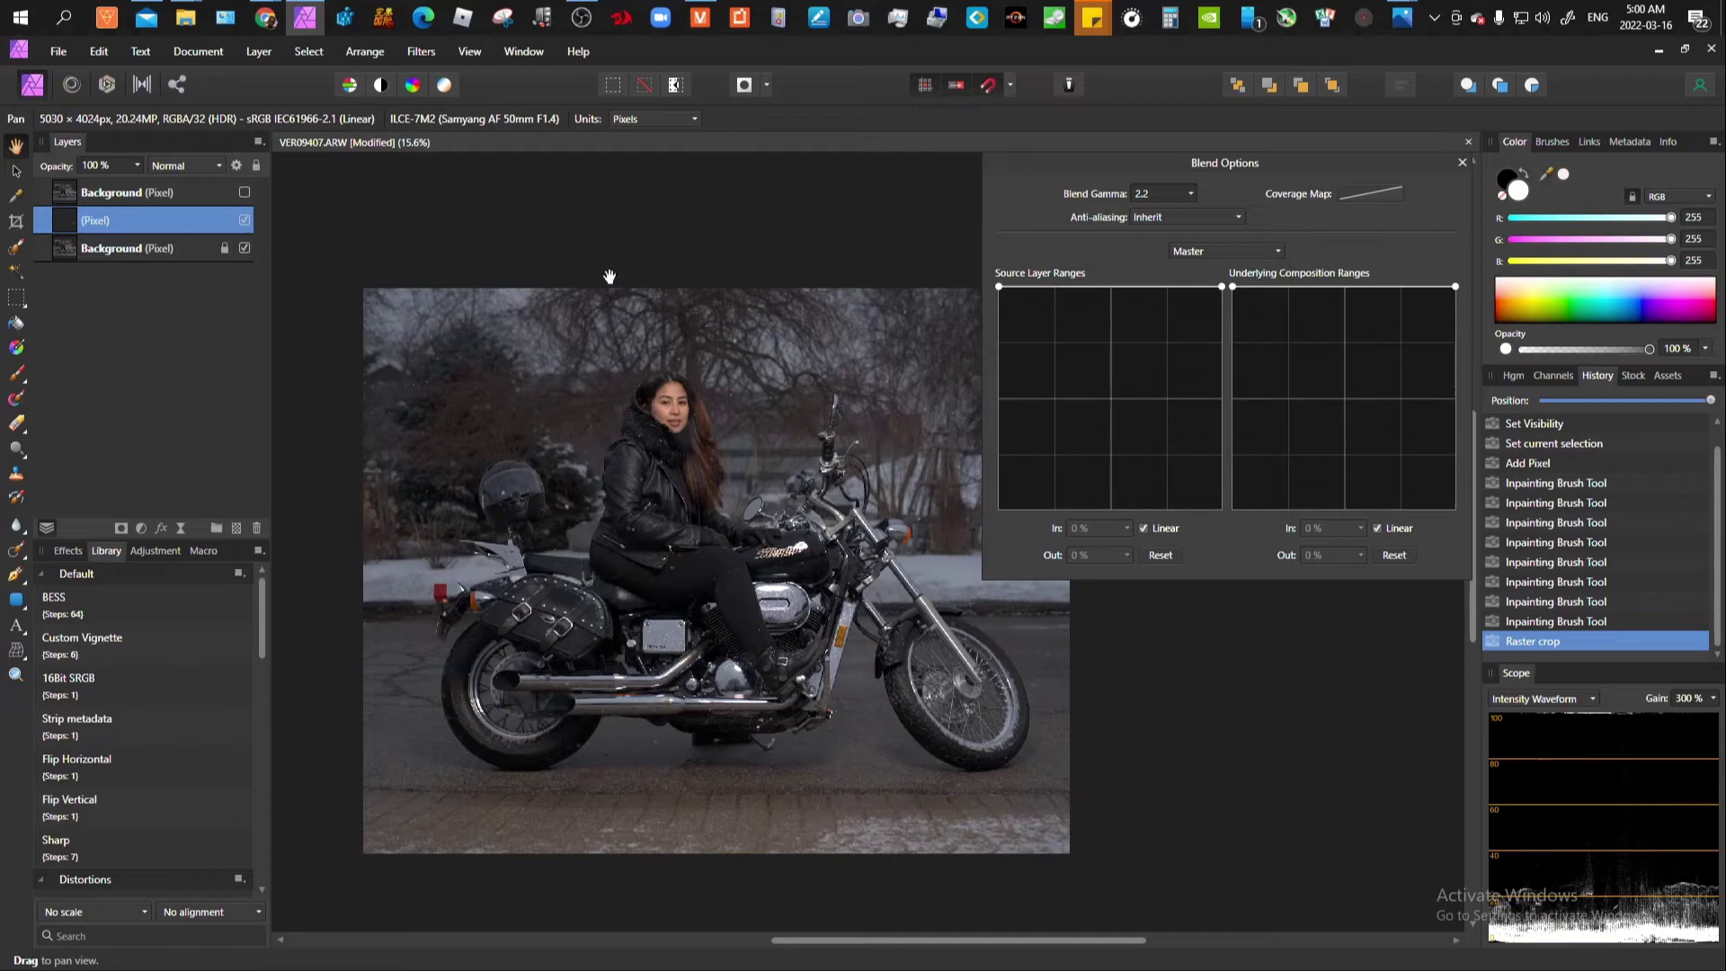
Step: Paste the copied adjustment-layer stack, then undo the paste
key(ctrl+v)
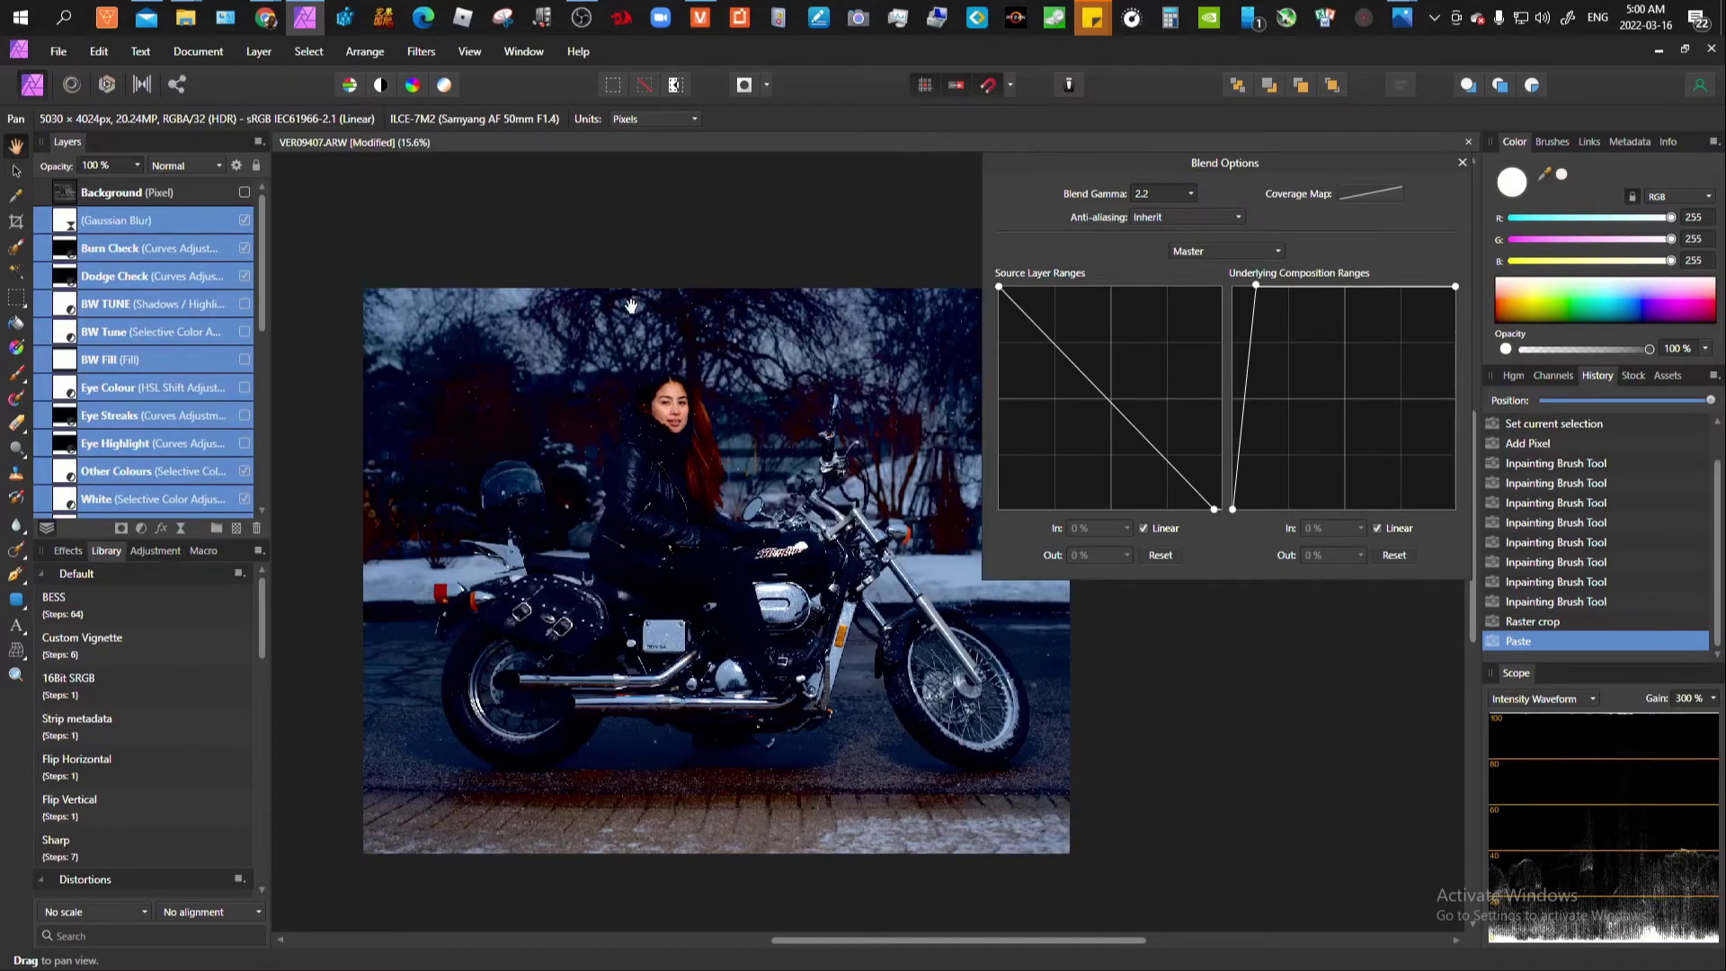
key(ctrl+z)
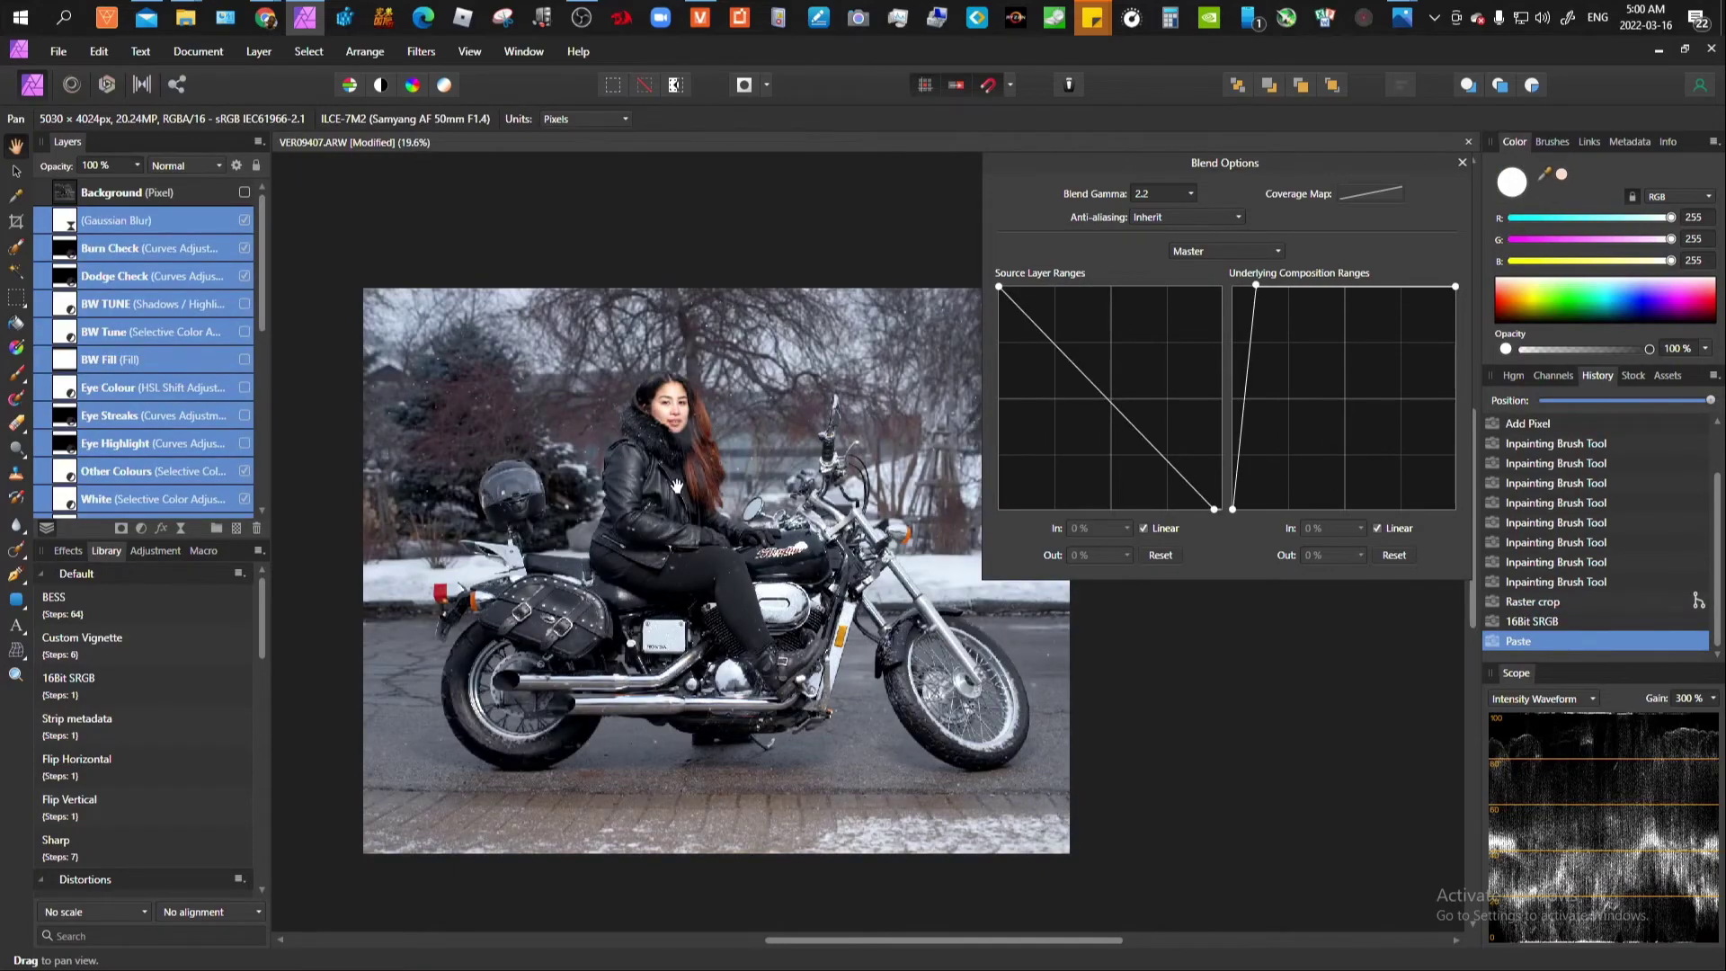
scroll(687, 436, up, 3)
scroll(713, 420, down, 3)
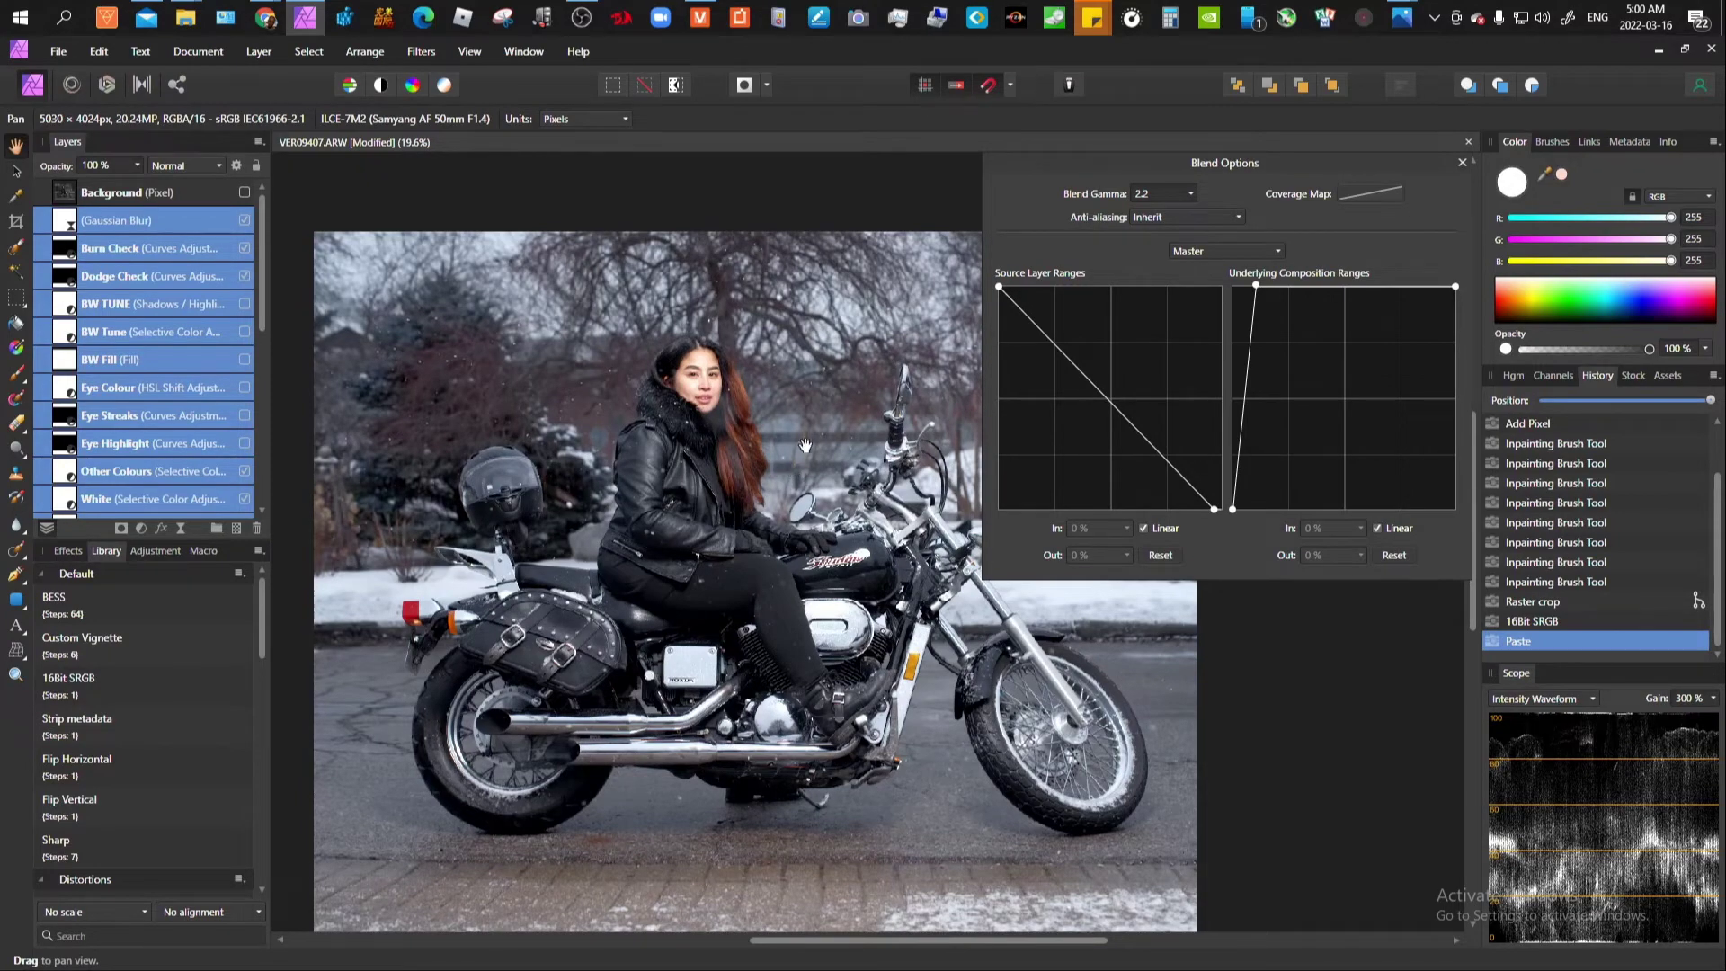
scroll(719, 346, up, 3)
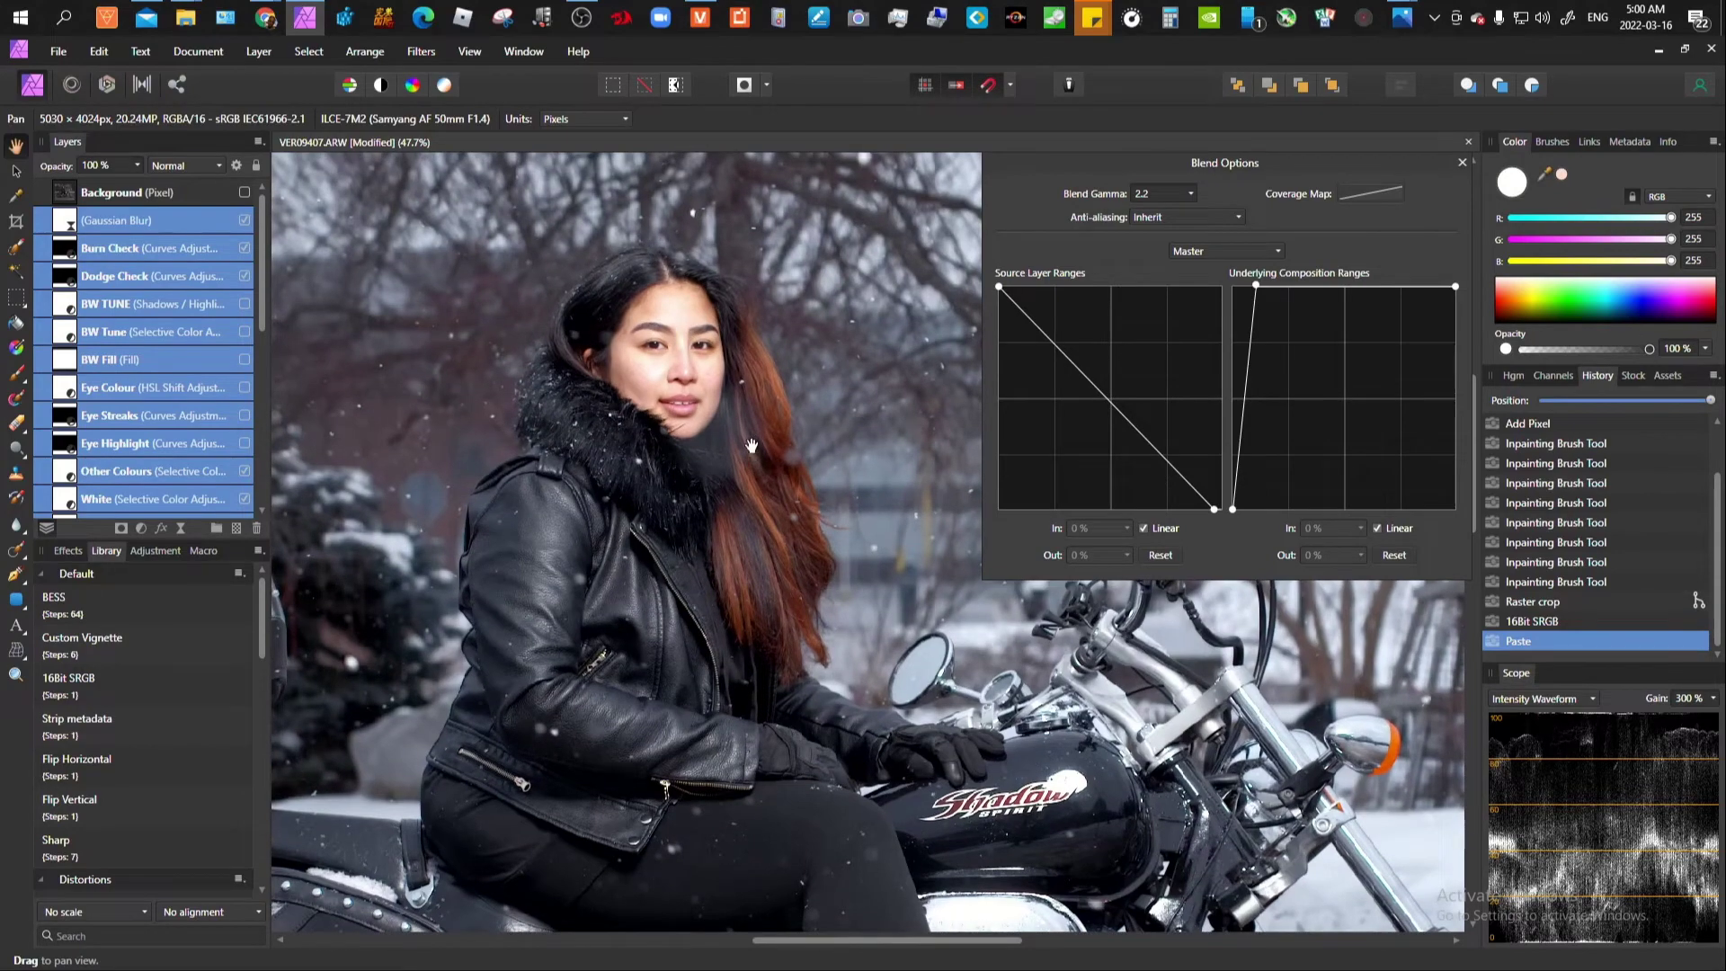
scroll(826, 619, down, 4)
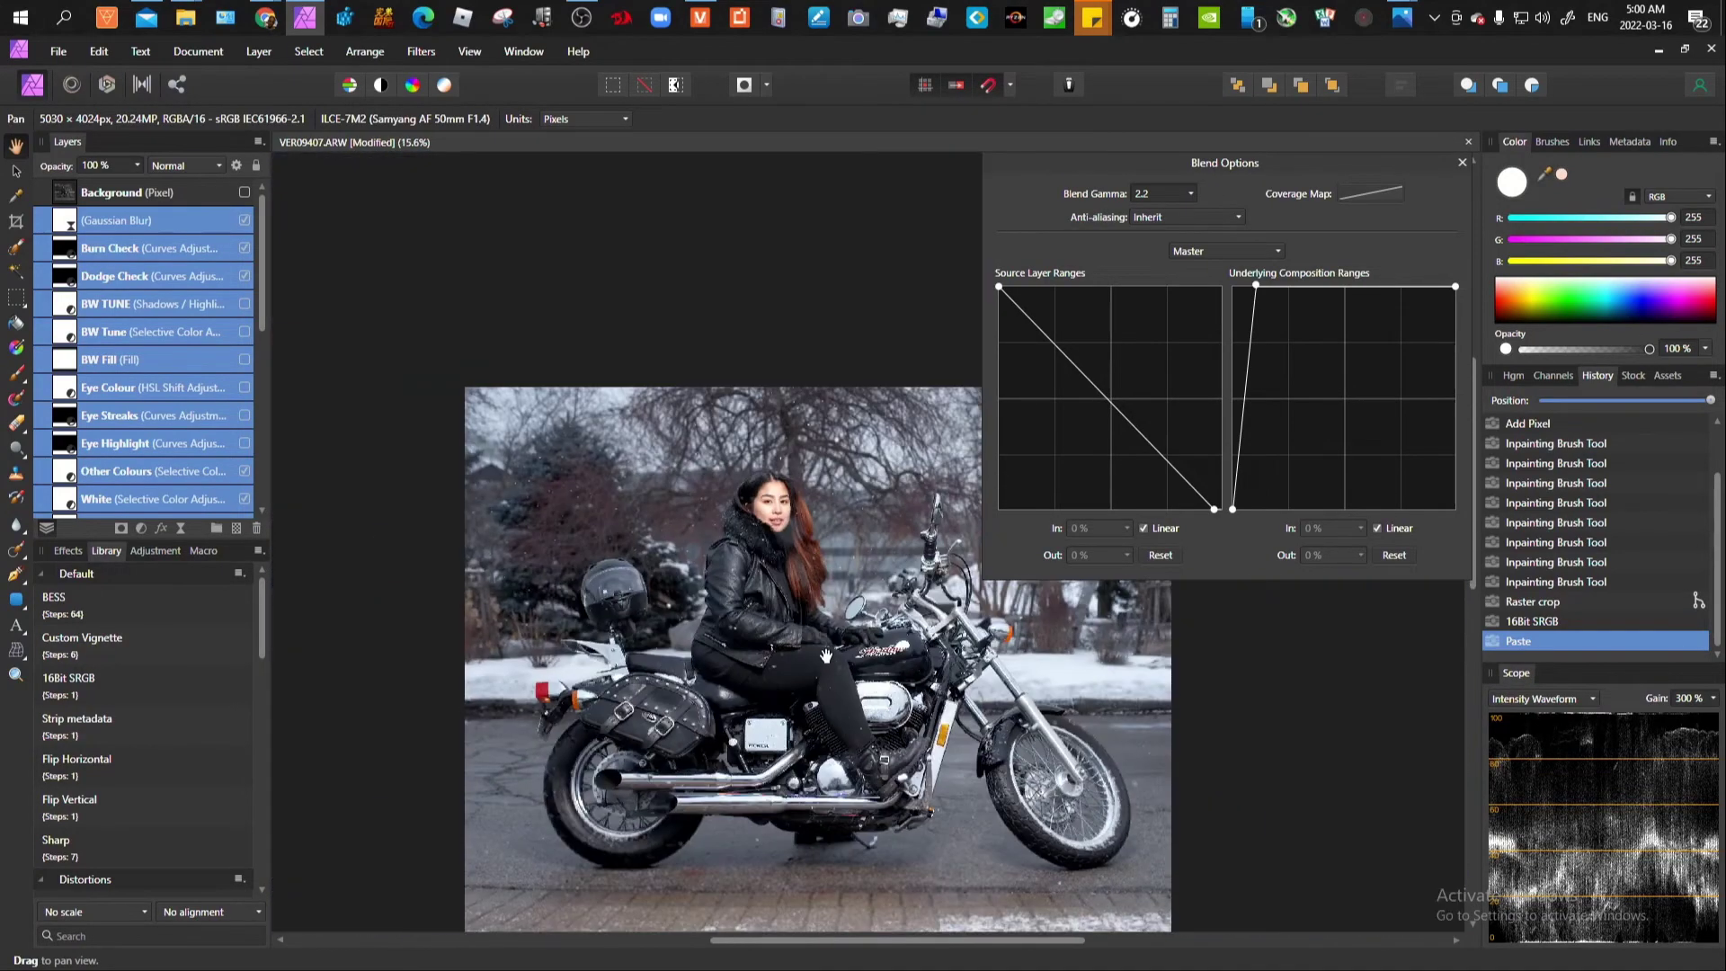
scroll(775, 546, up, 3)
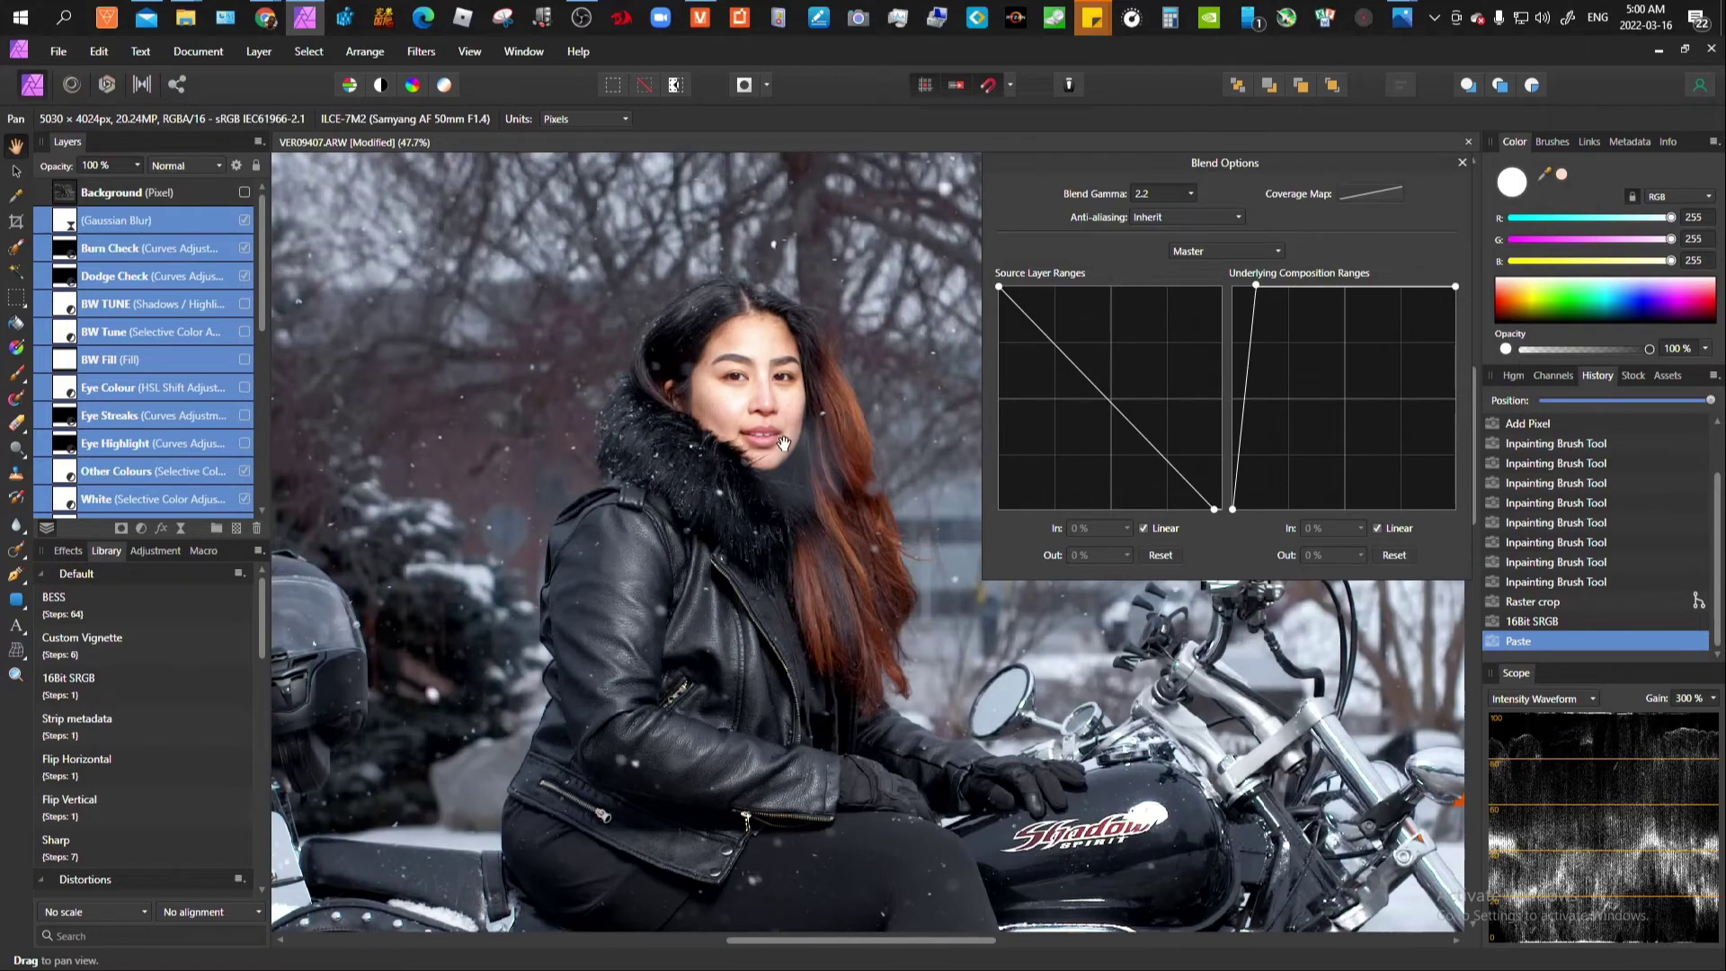
scroll(777, 445, down, 3)
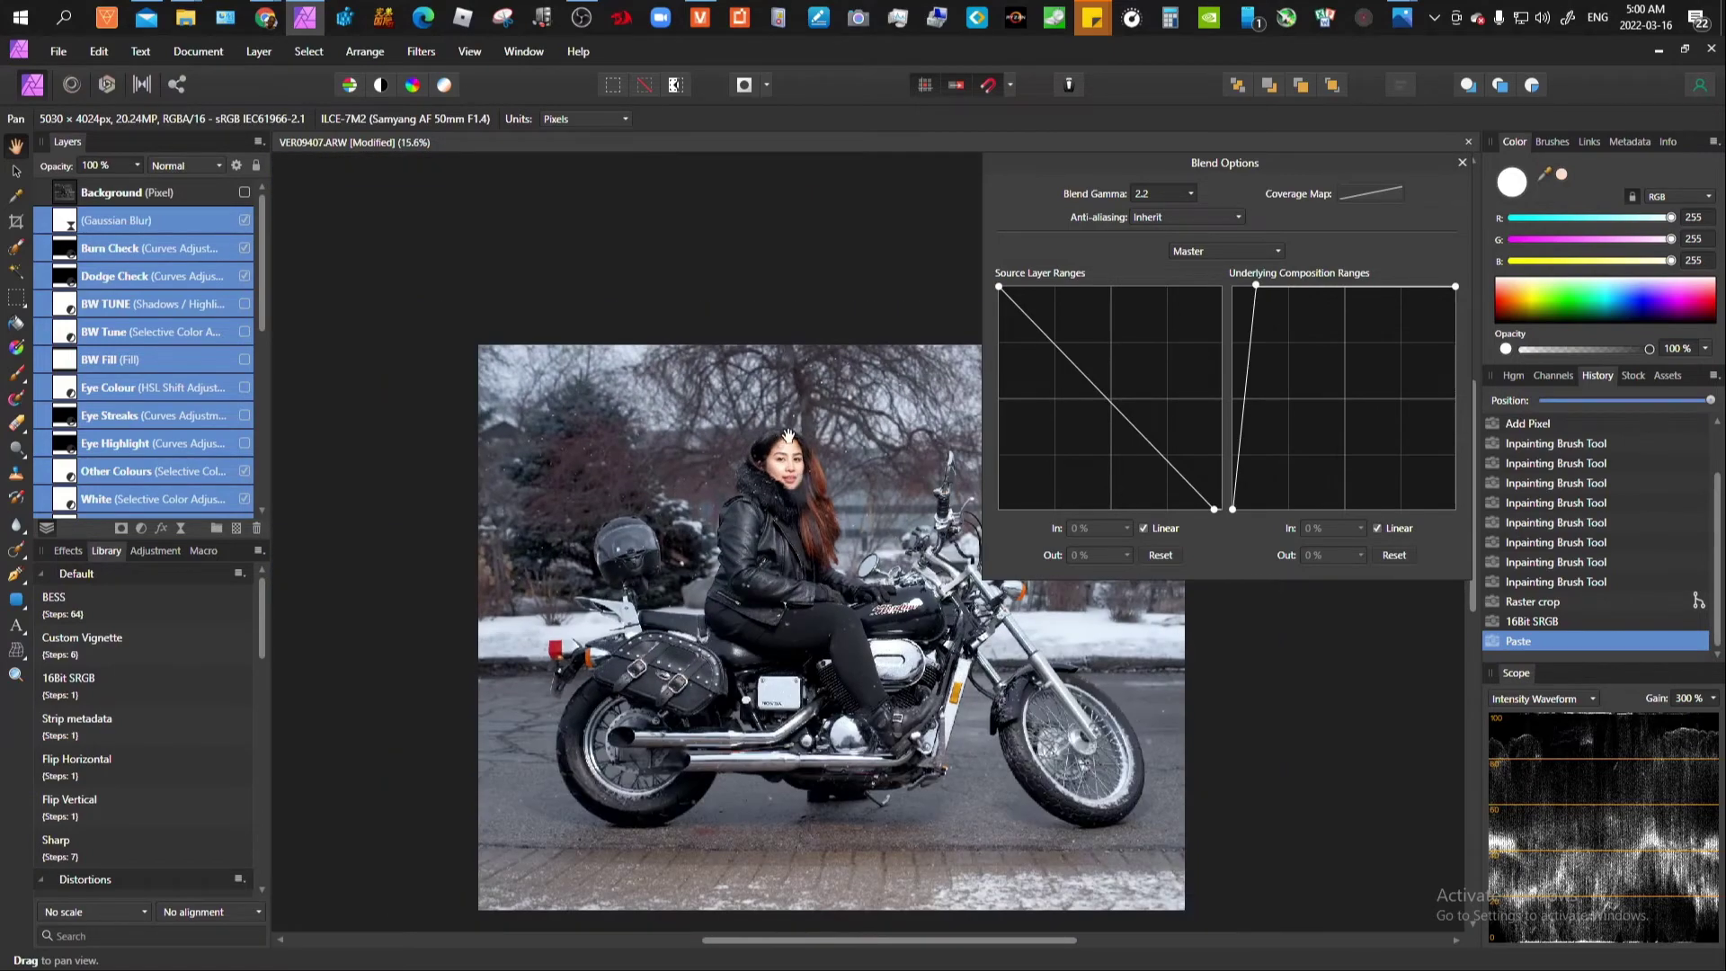
key(v)
scroll(69, 435, down, 5)
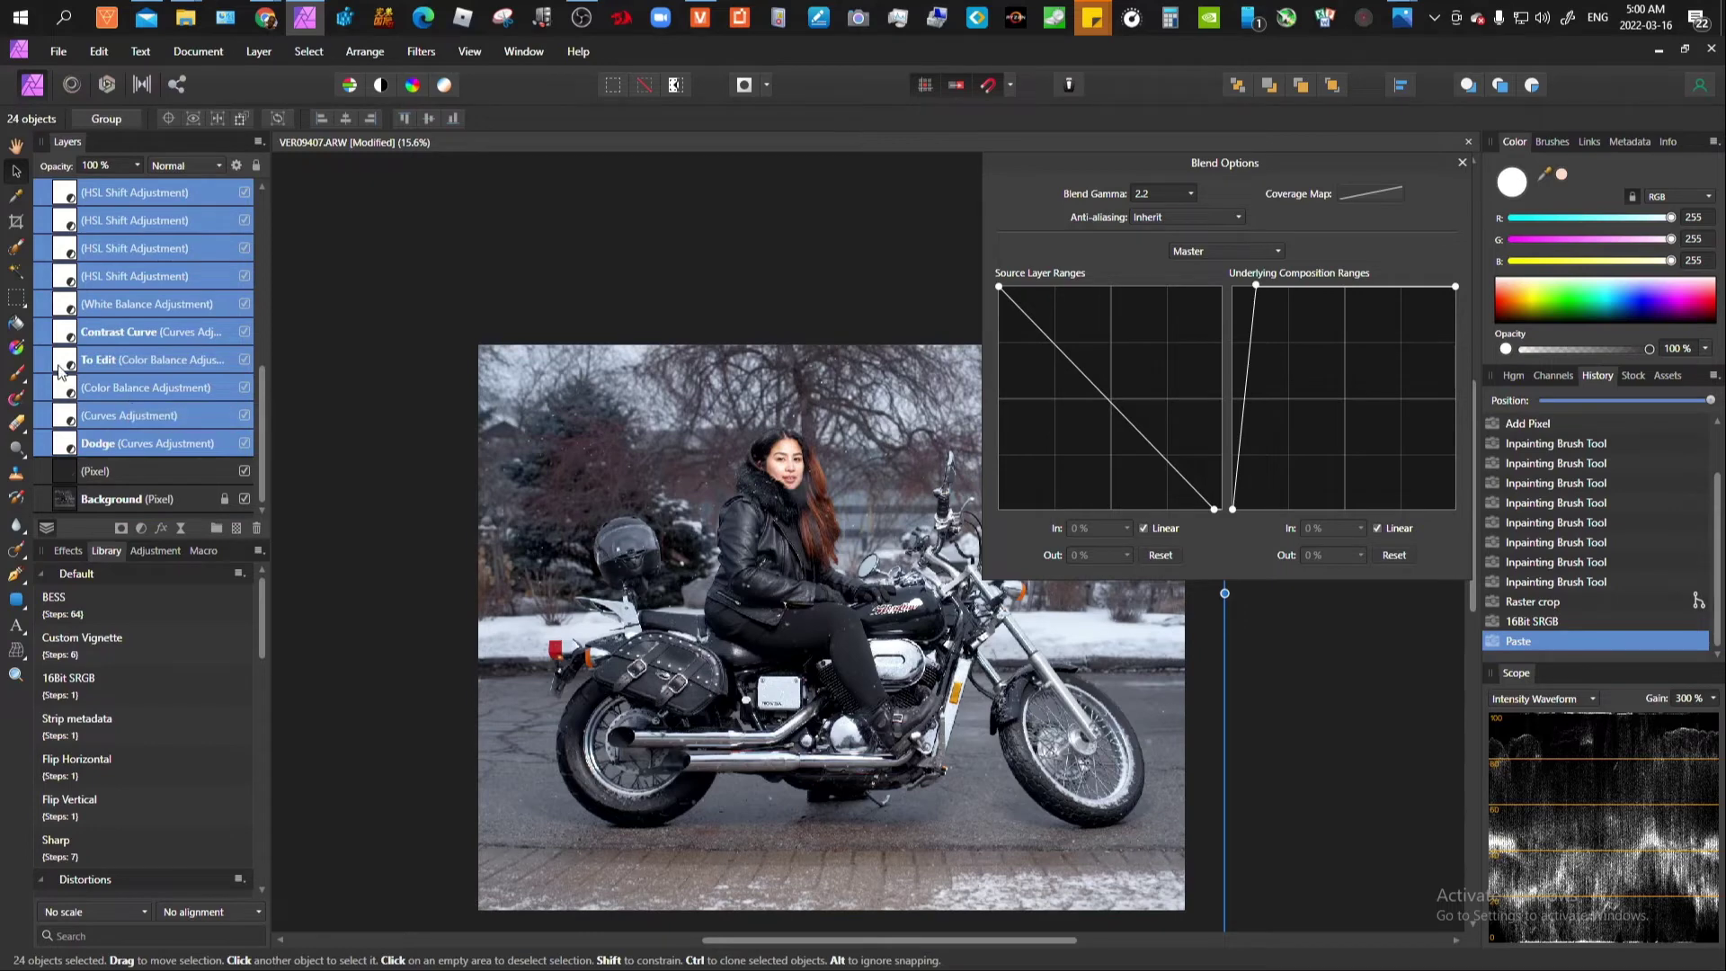
click(66, 333)
click(62, 276)
key(alt+])
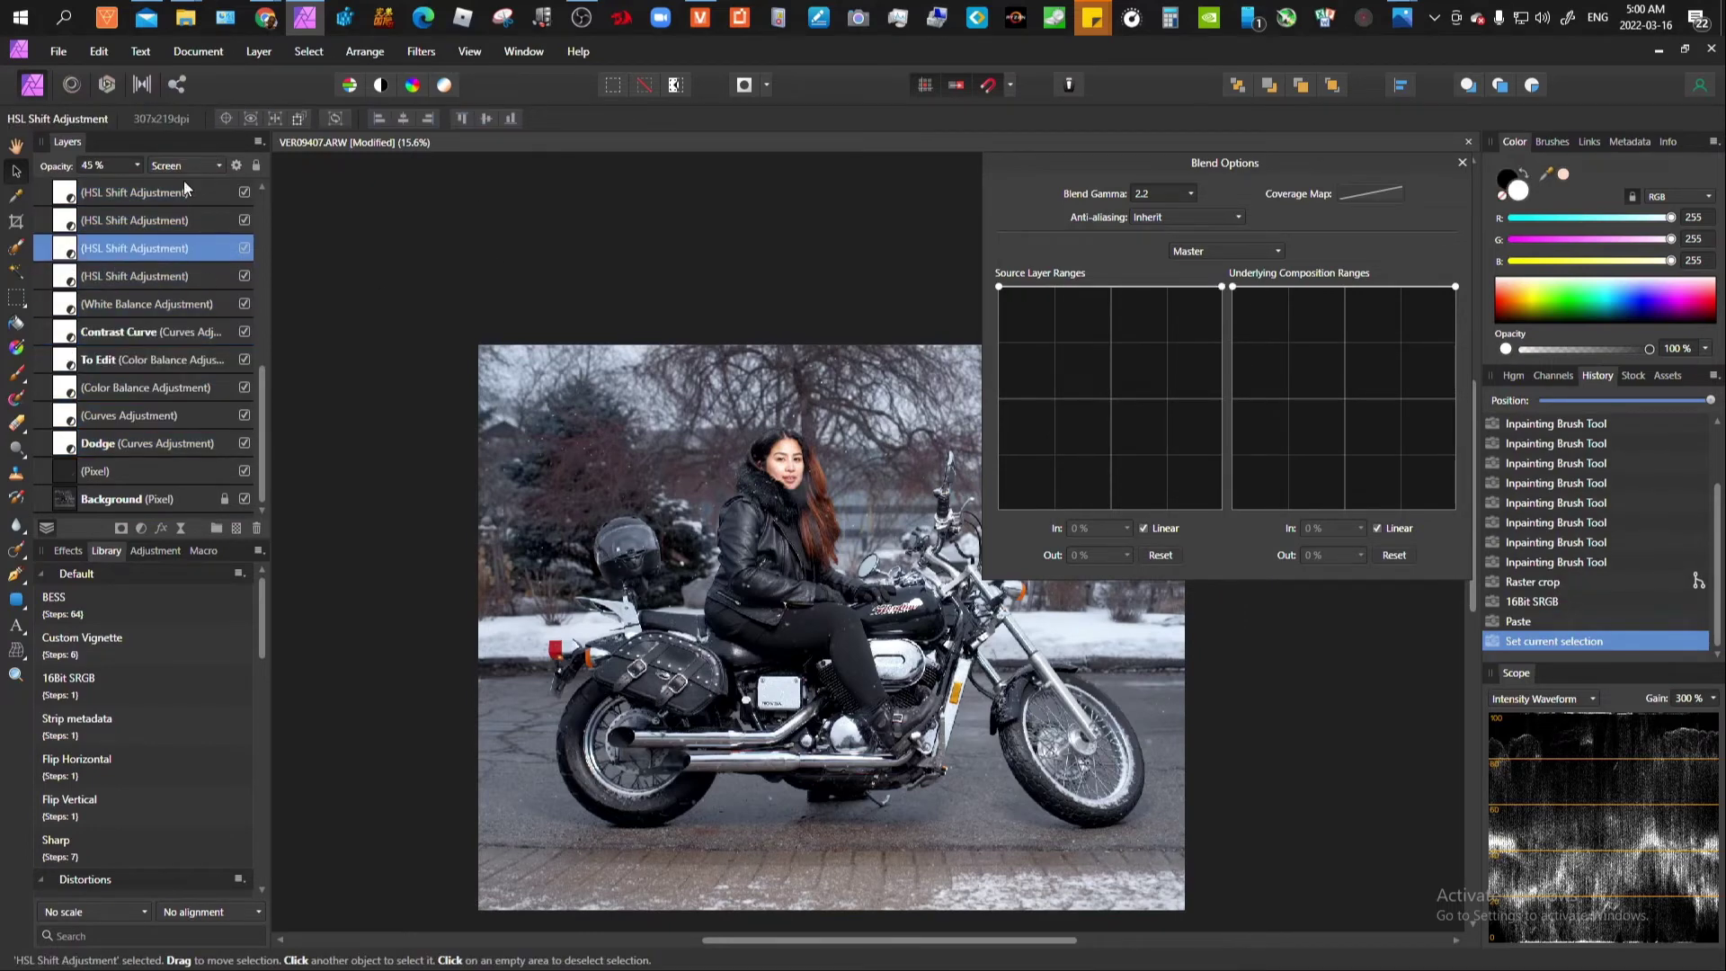
click(109, 166)
text(50)
key(Return)
scroll(832, 553, up, 5)
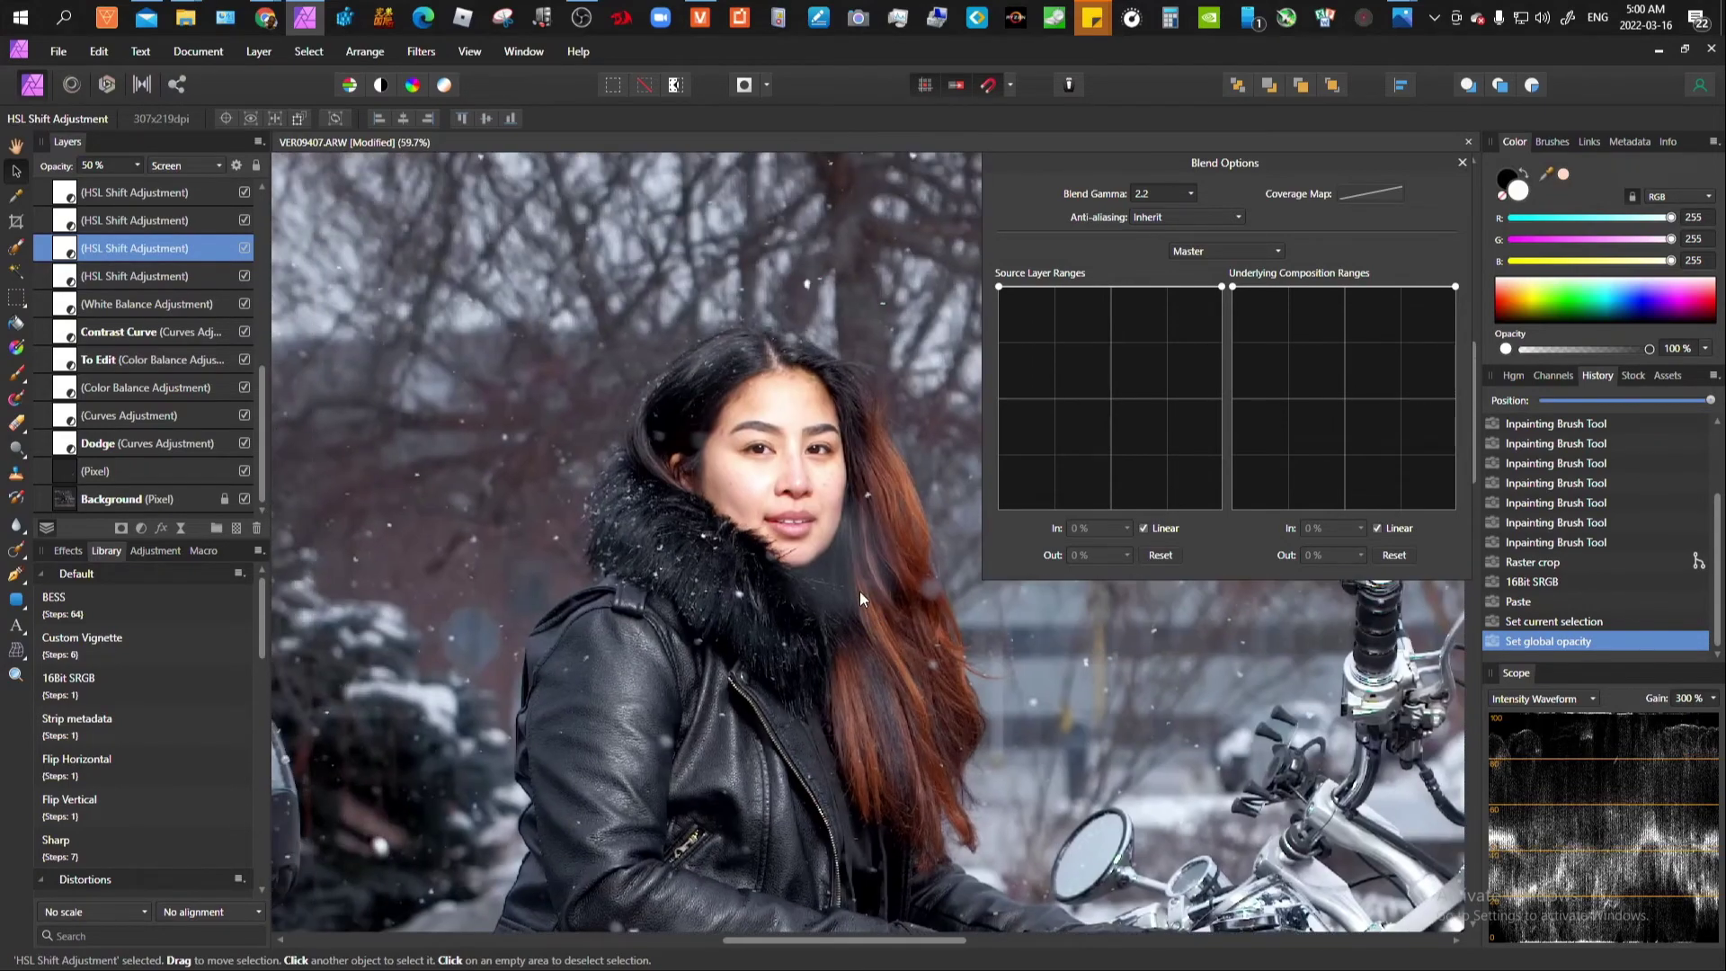
scroll(832, 553, down, 5)
scroll(209, 389, up, 3)
key(ctrl+z)
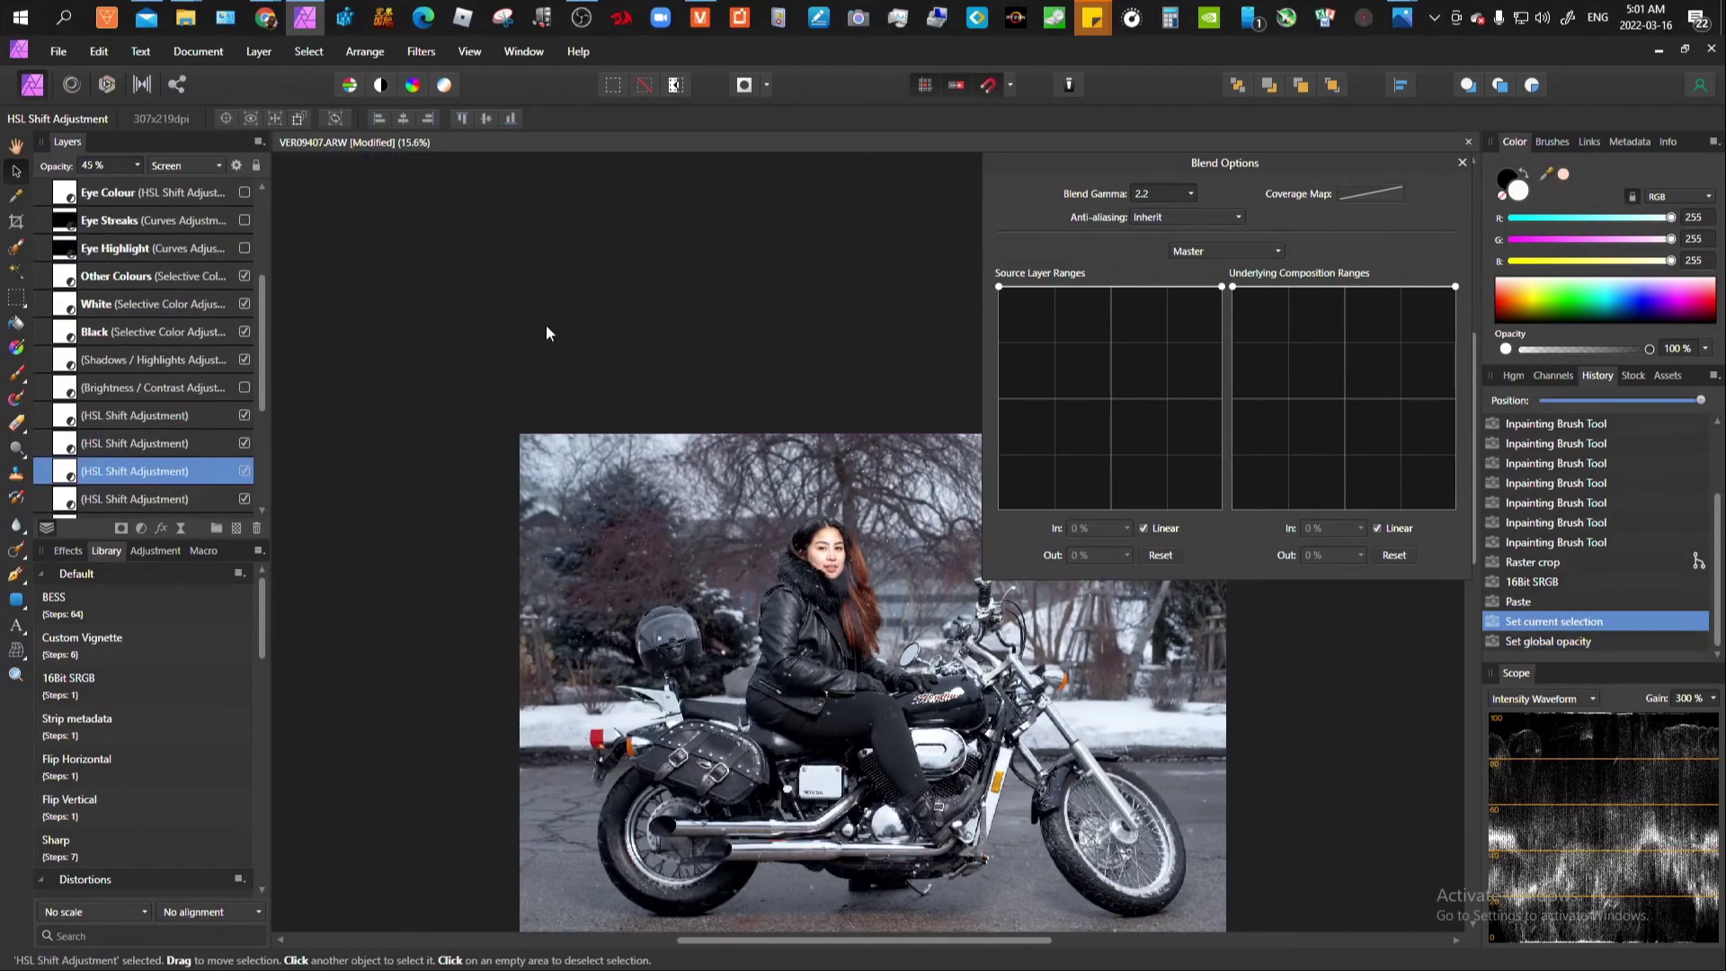
scroll(811, 514, up, 3)
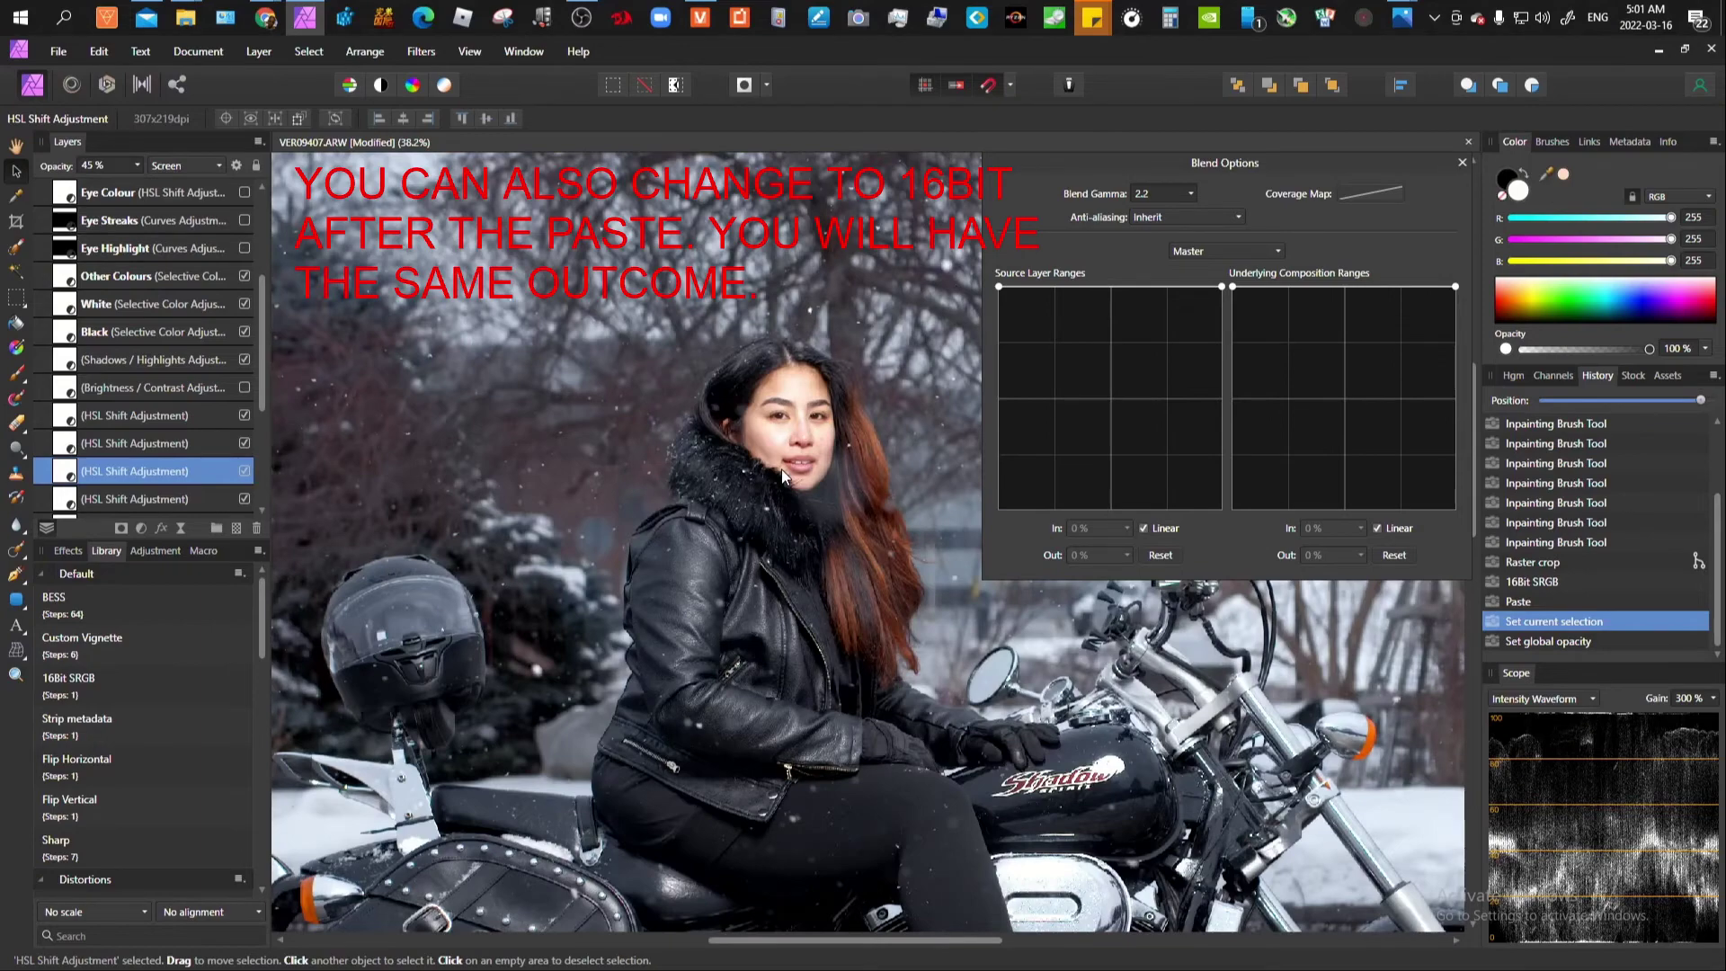
drag(921, 548, 811, 490)
scroll(811, 489, down, 3)
scroll(775, 517, up, 5)
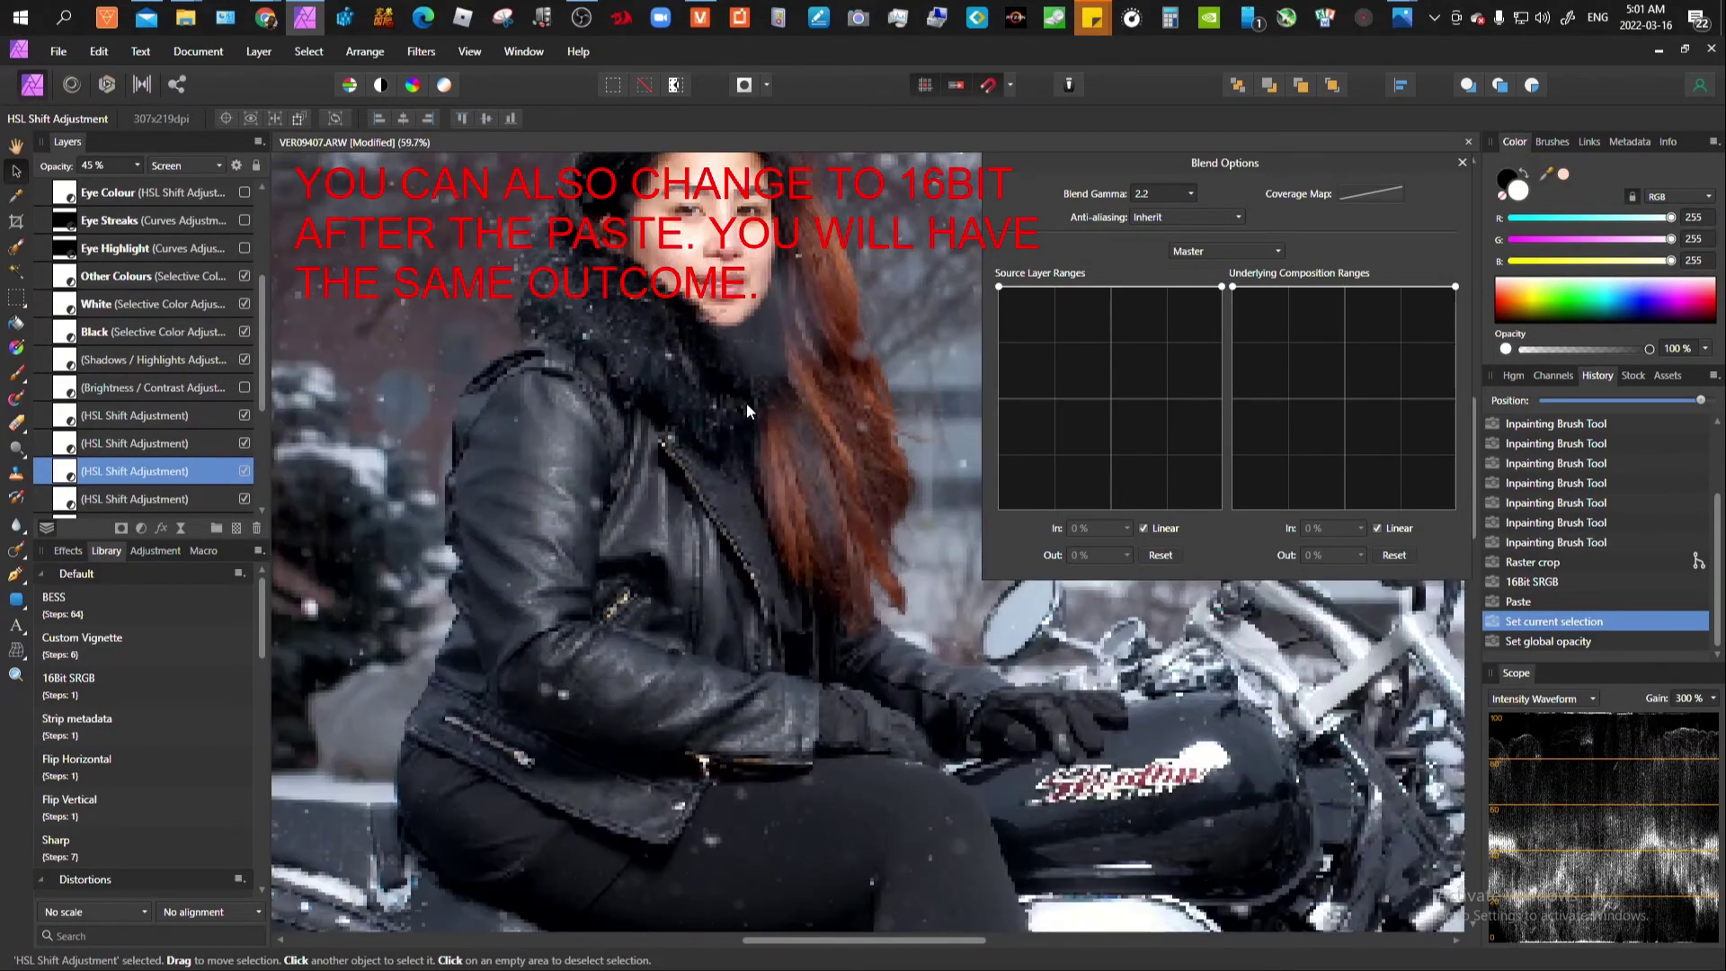
scroll(144, 388, up, 3)
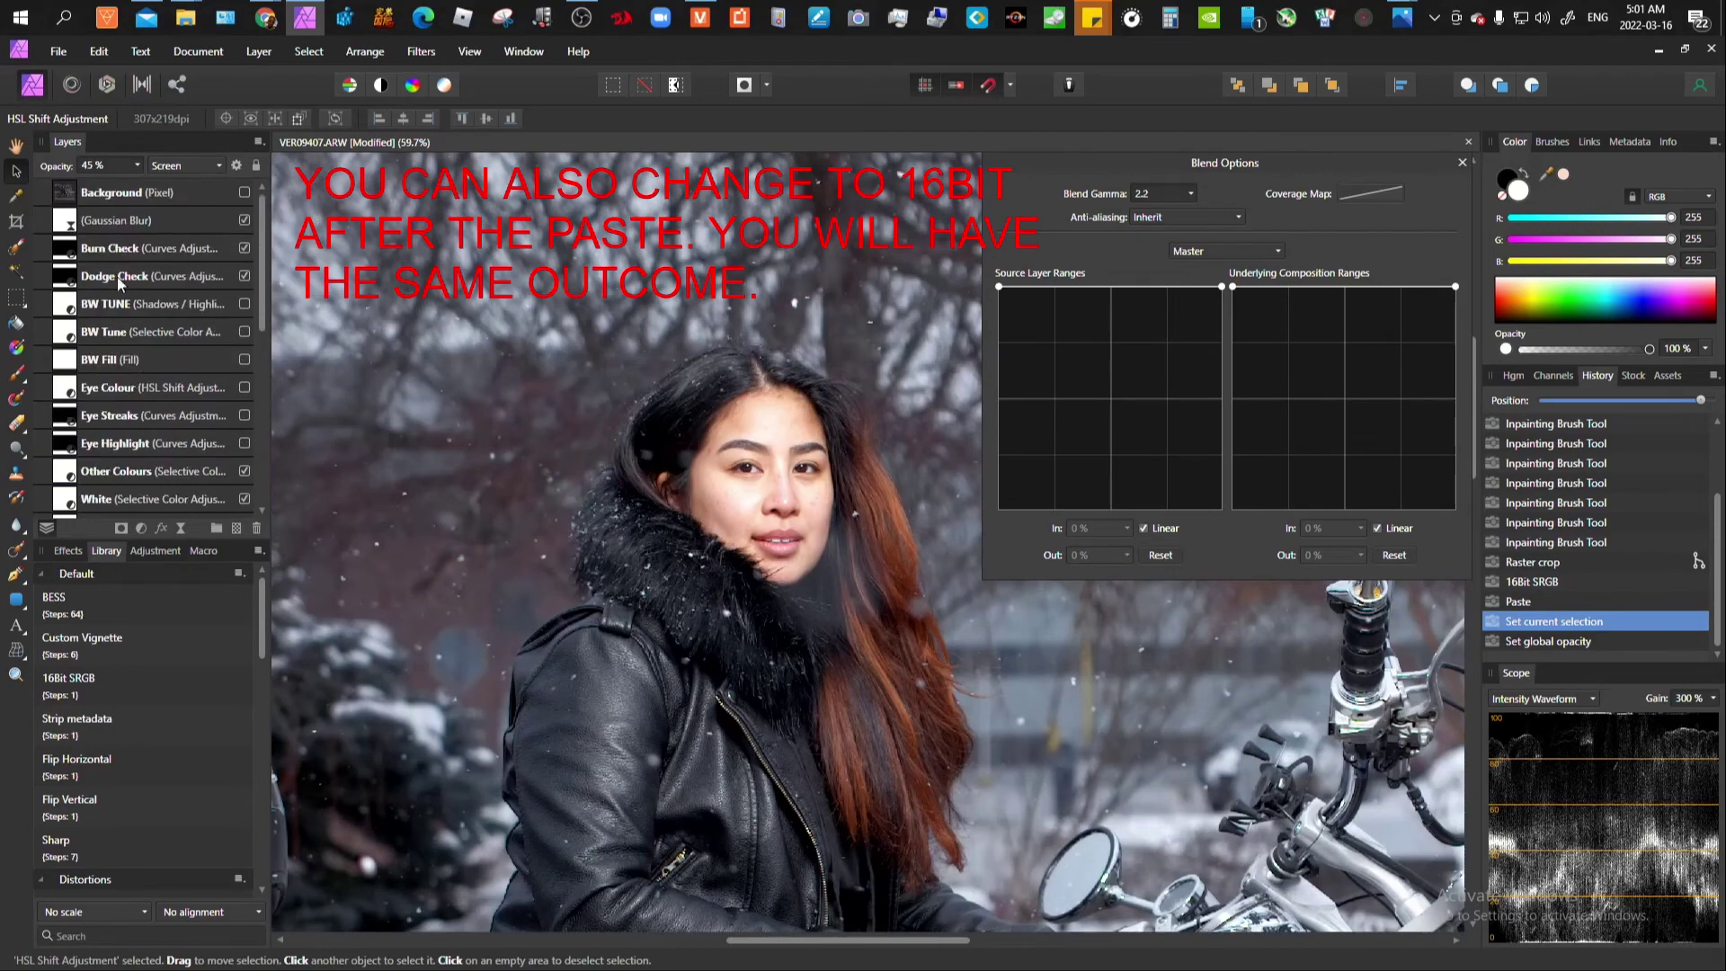
Step: Add a new pixel layer above Gaussian Blur and set its blend mode to Hue
click(63, 306)
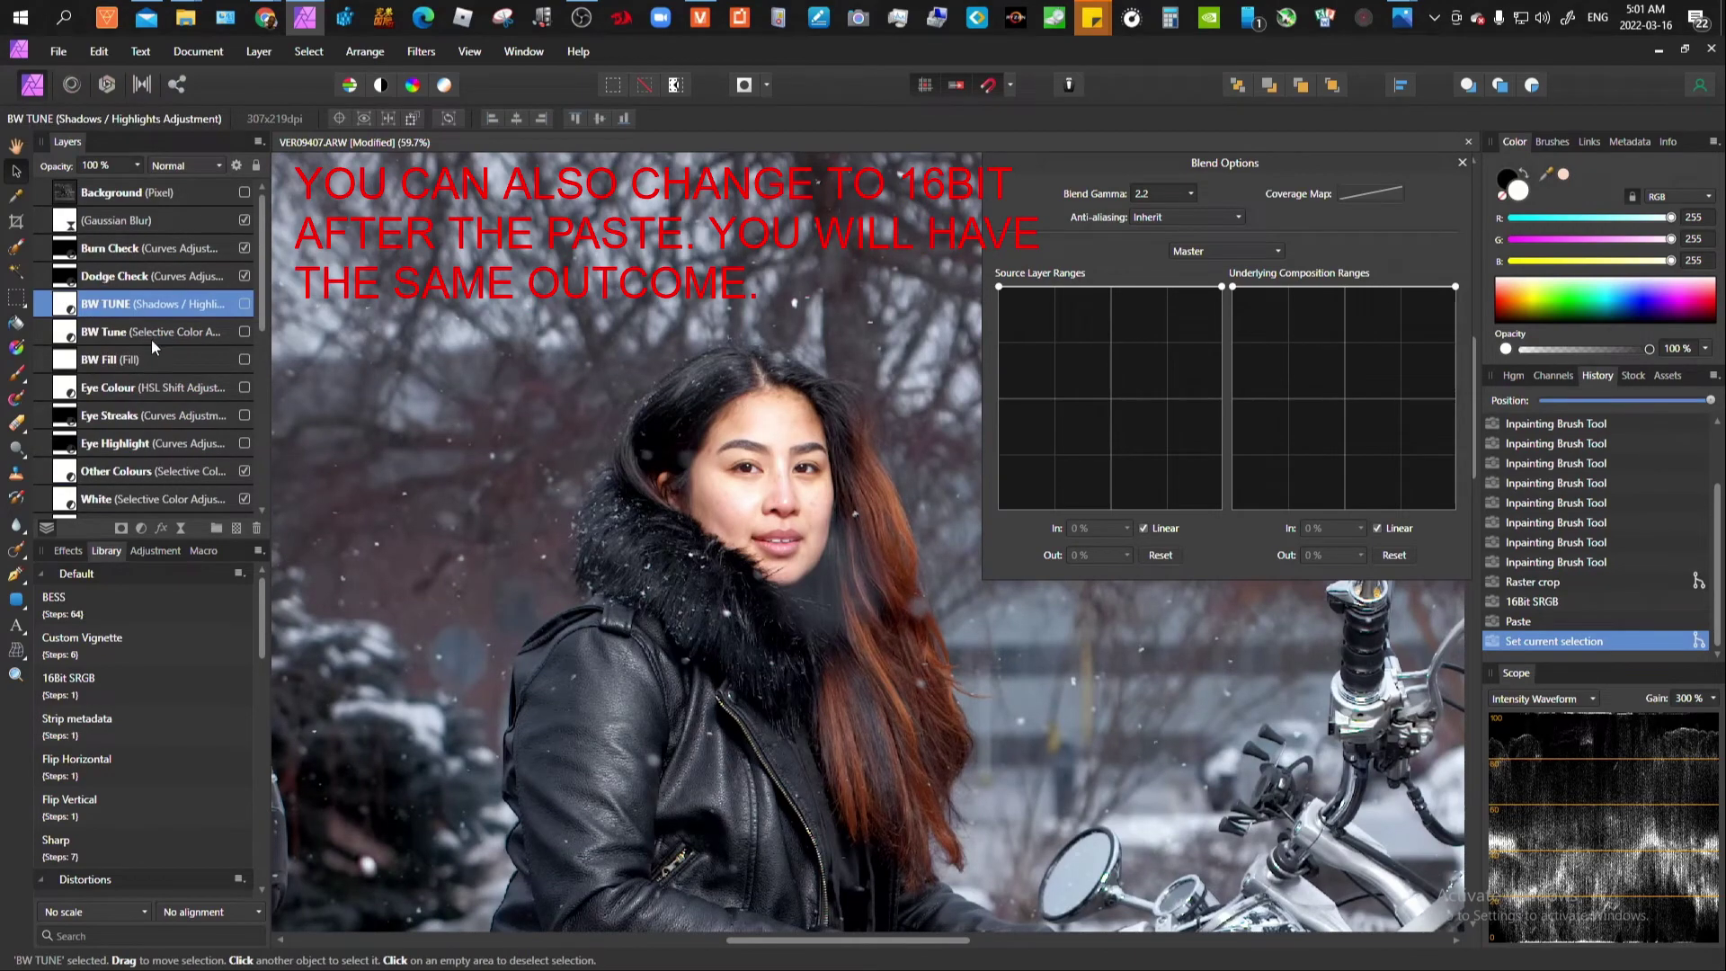
key(ctrl+shift+n)
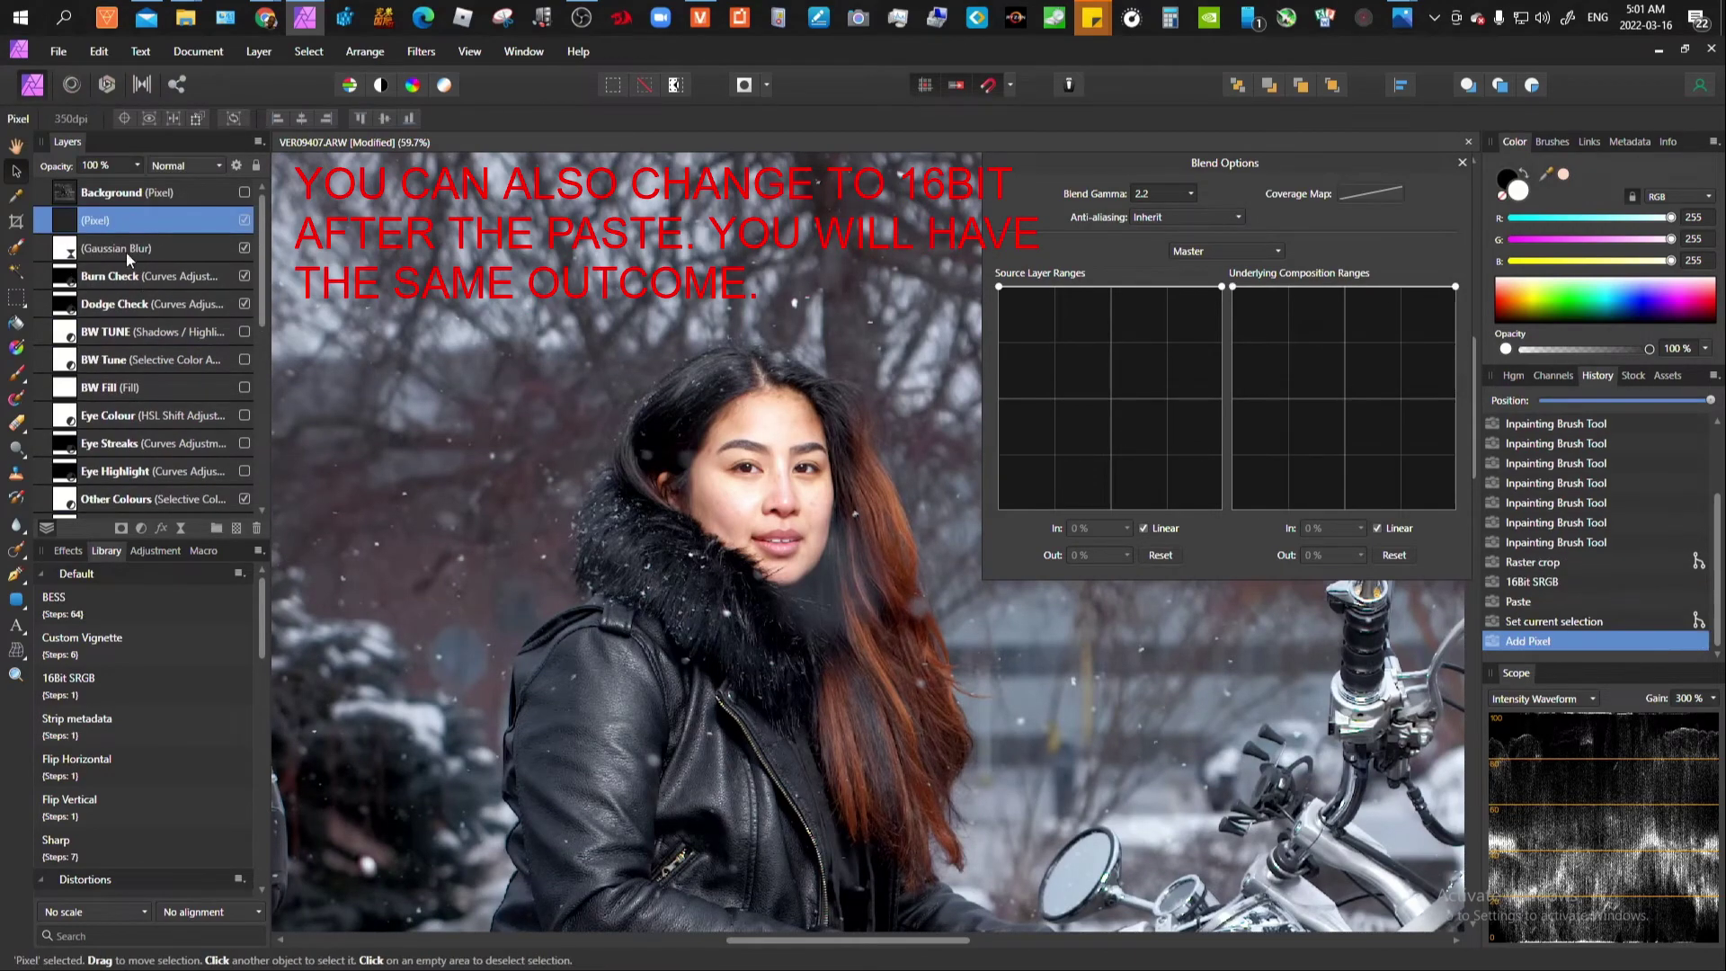
click(185, 165)
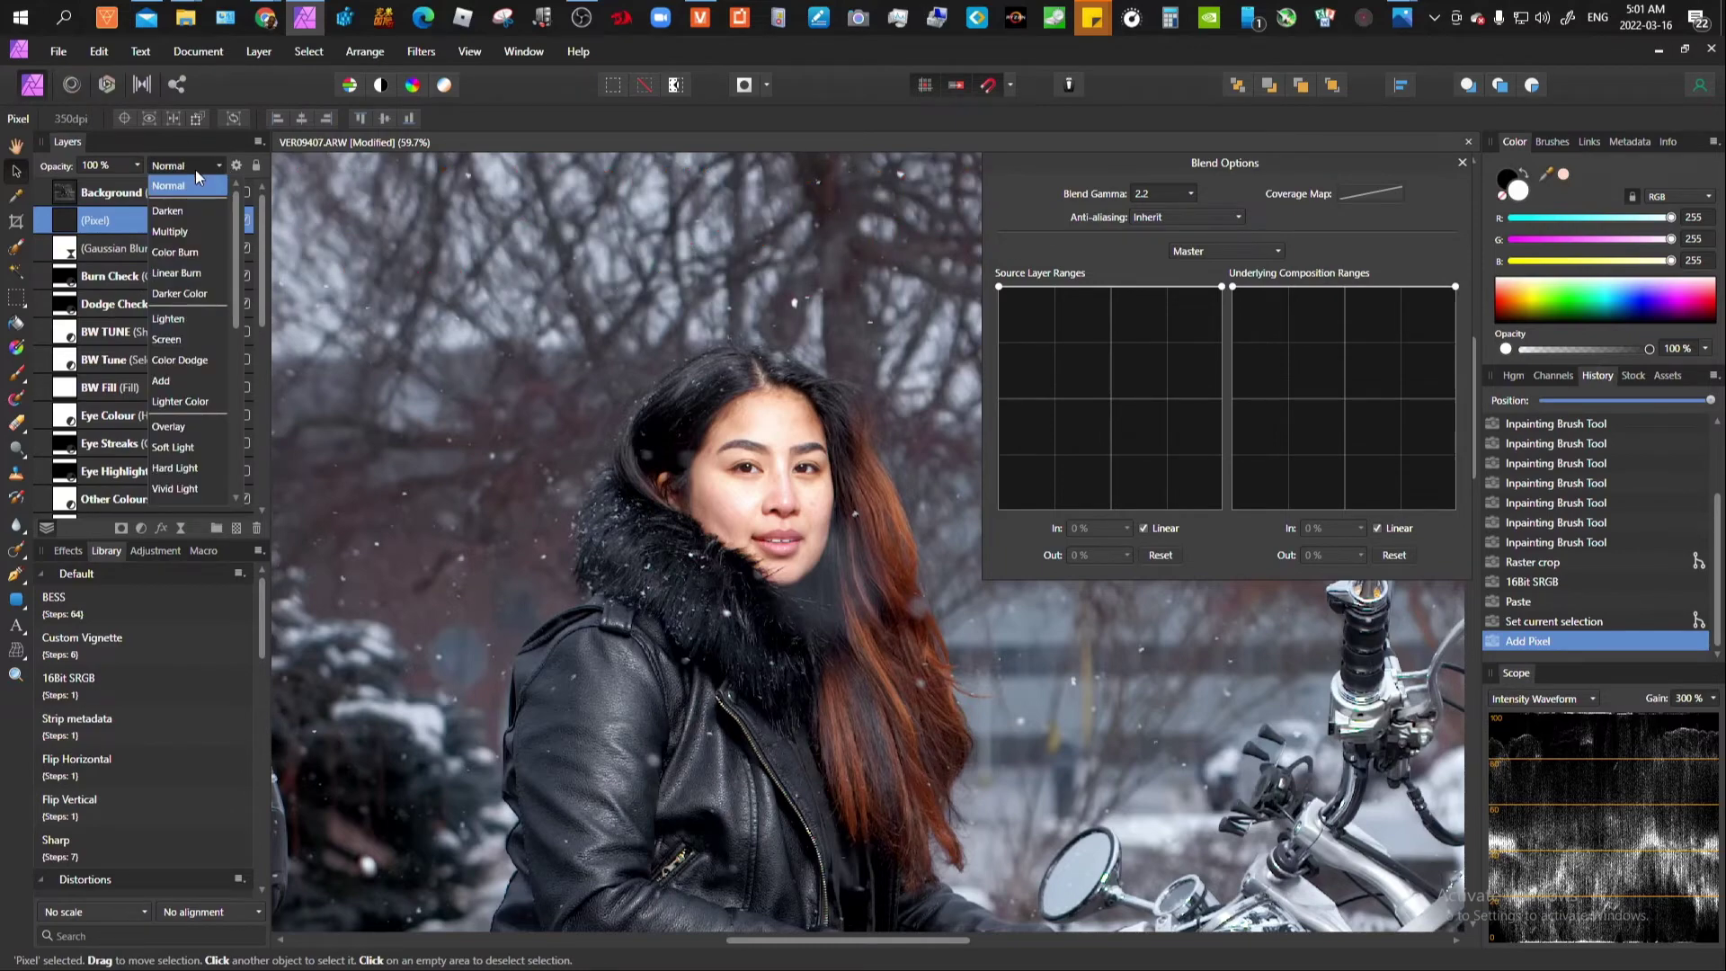
scroll(191, 424, down, 6)
click(162, 297)
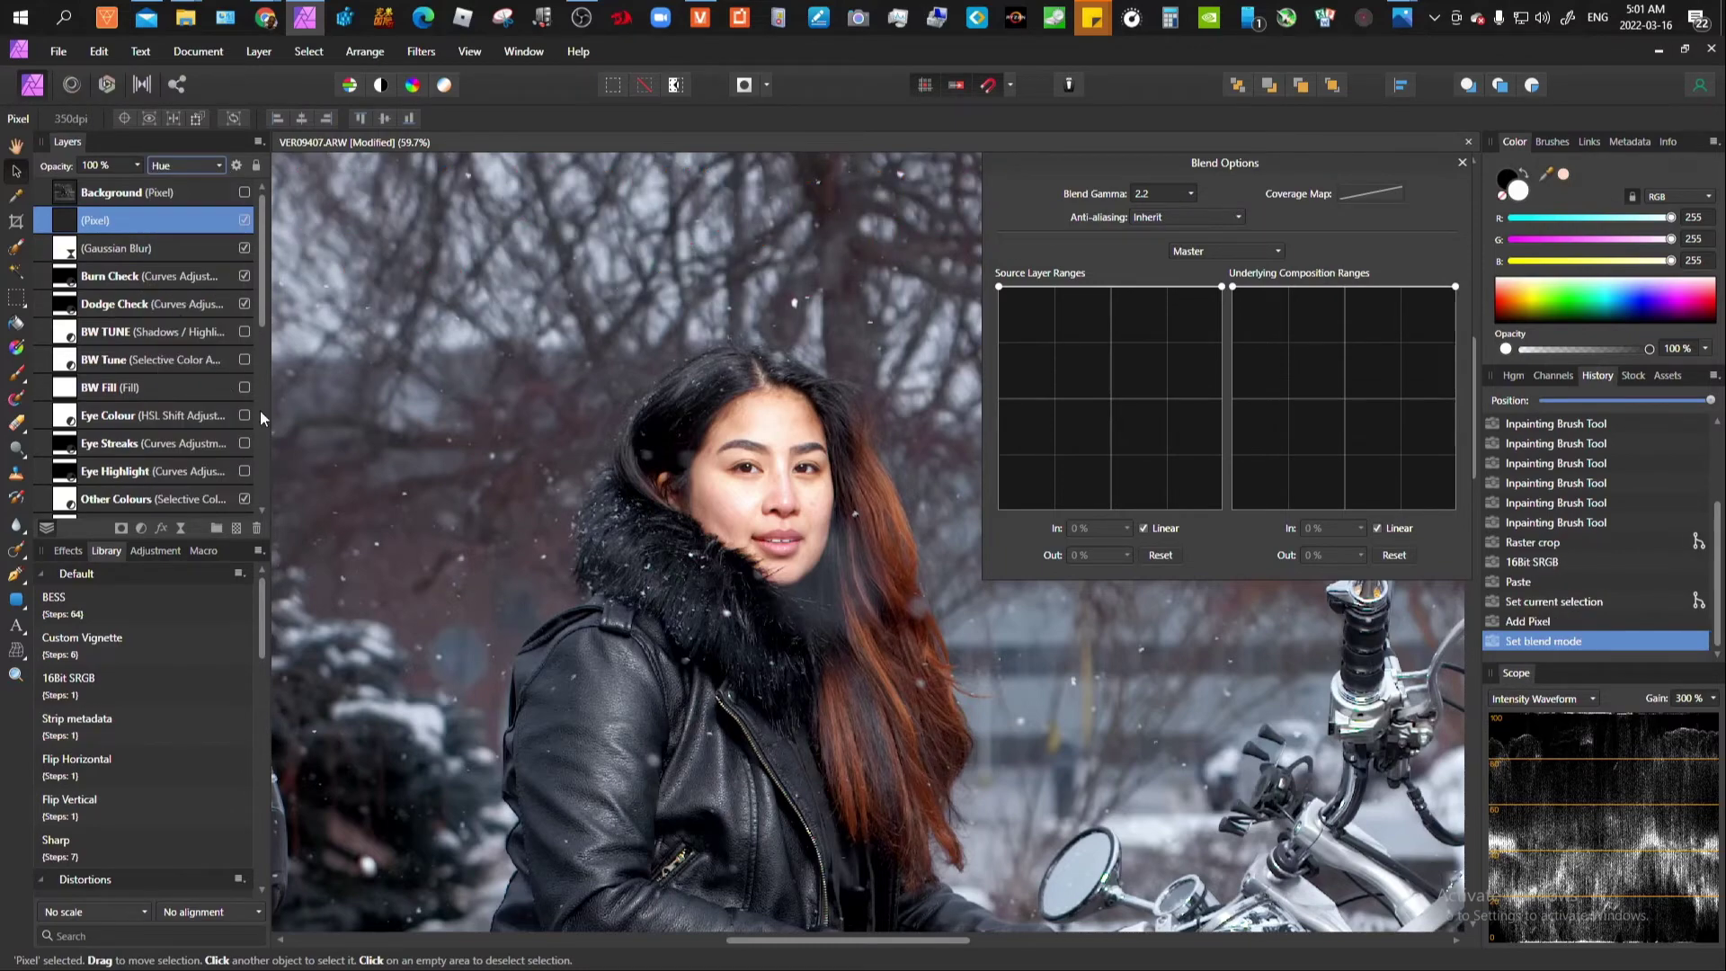
scroll(797, 455, up, 4)
Step: Sample the skin tone and paint it over the nose with a smaller brush
key(b)
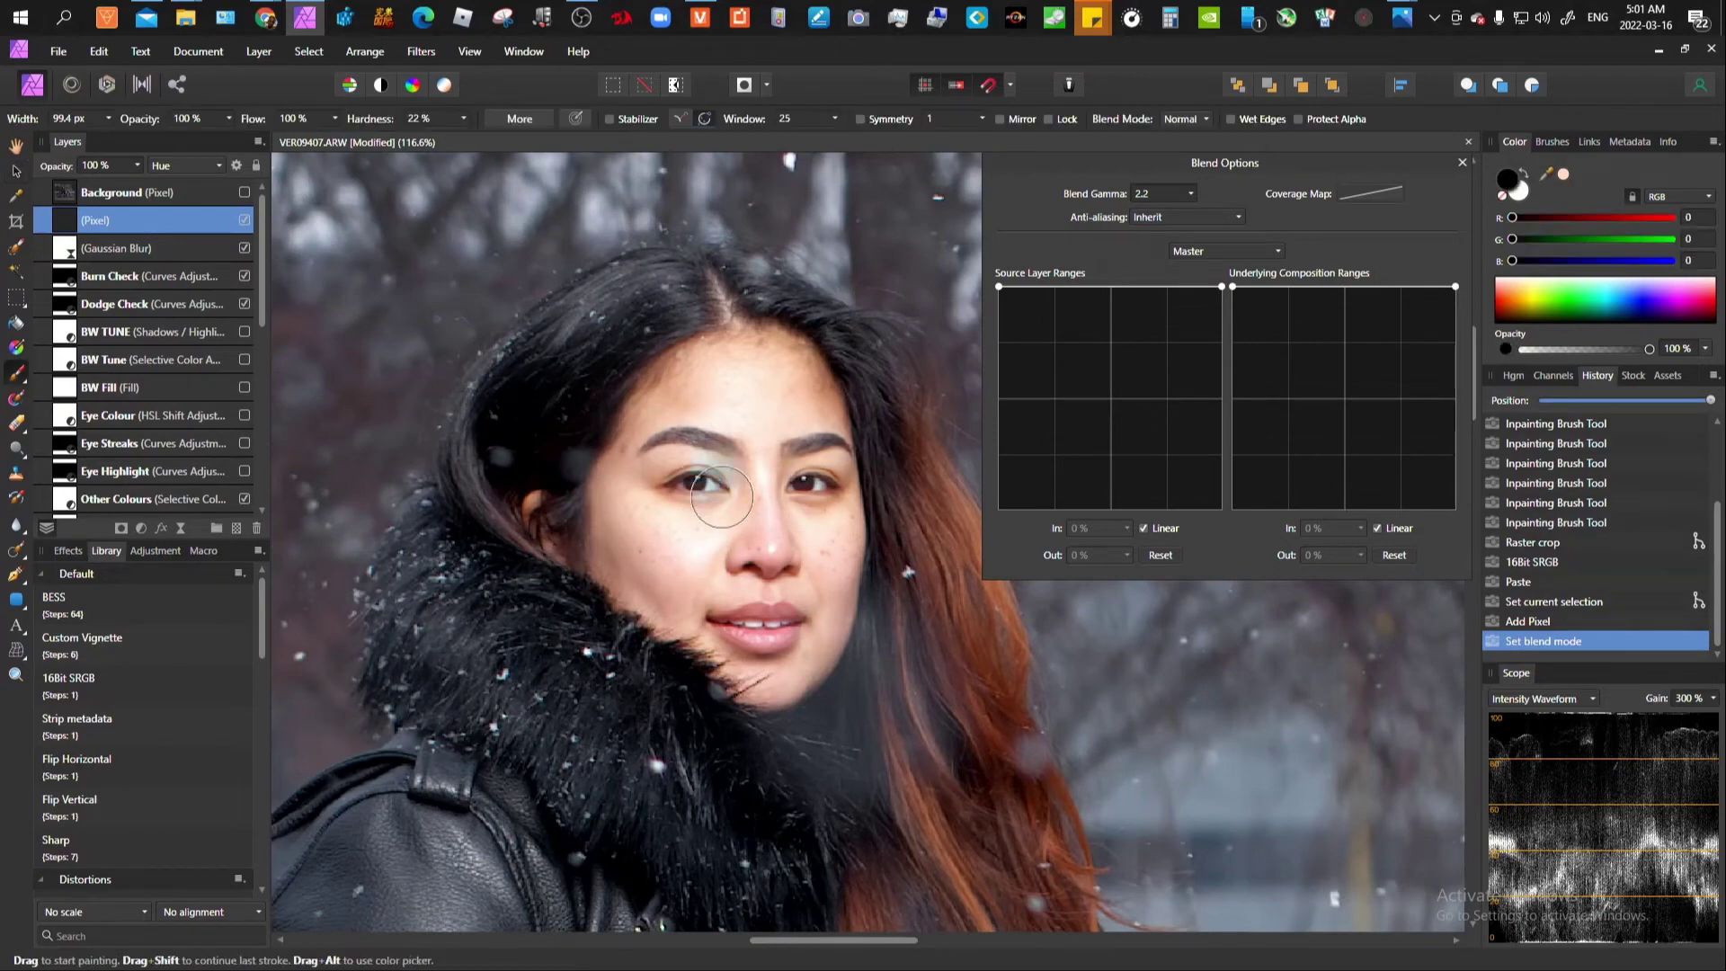
scroll(752, 521, down, 2)
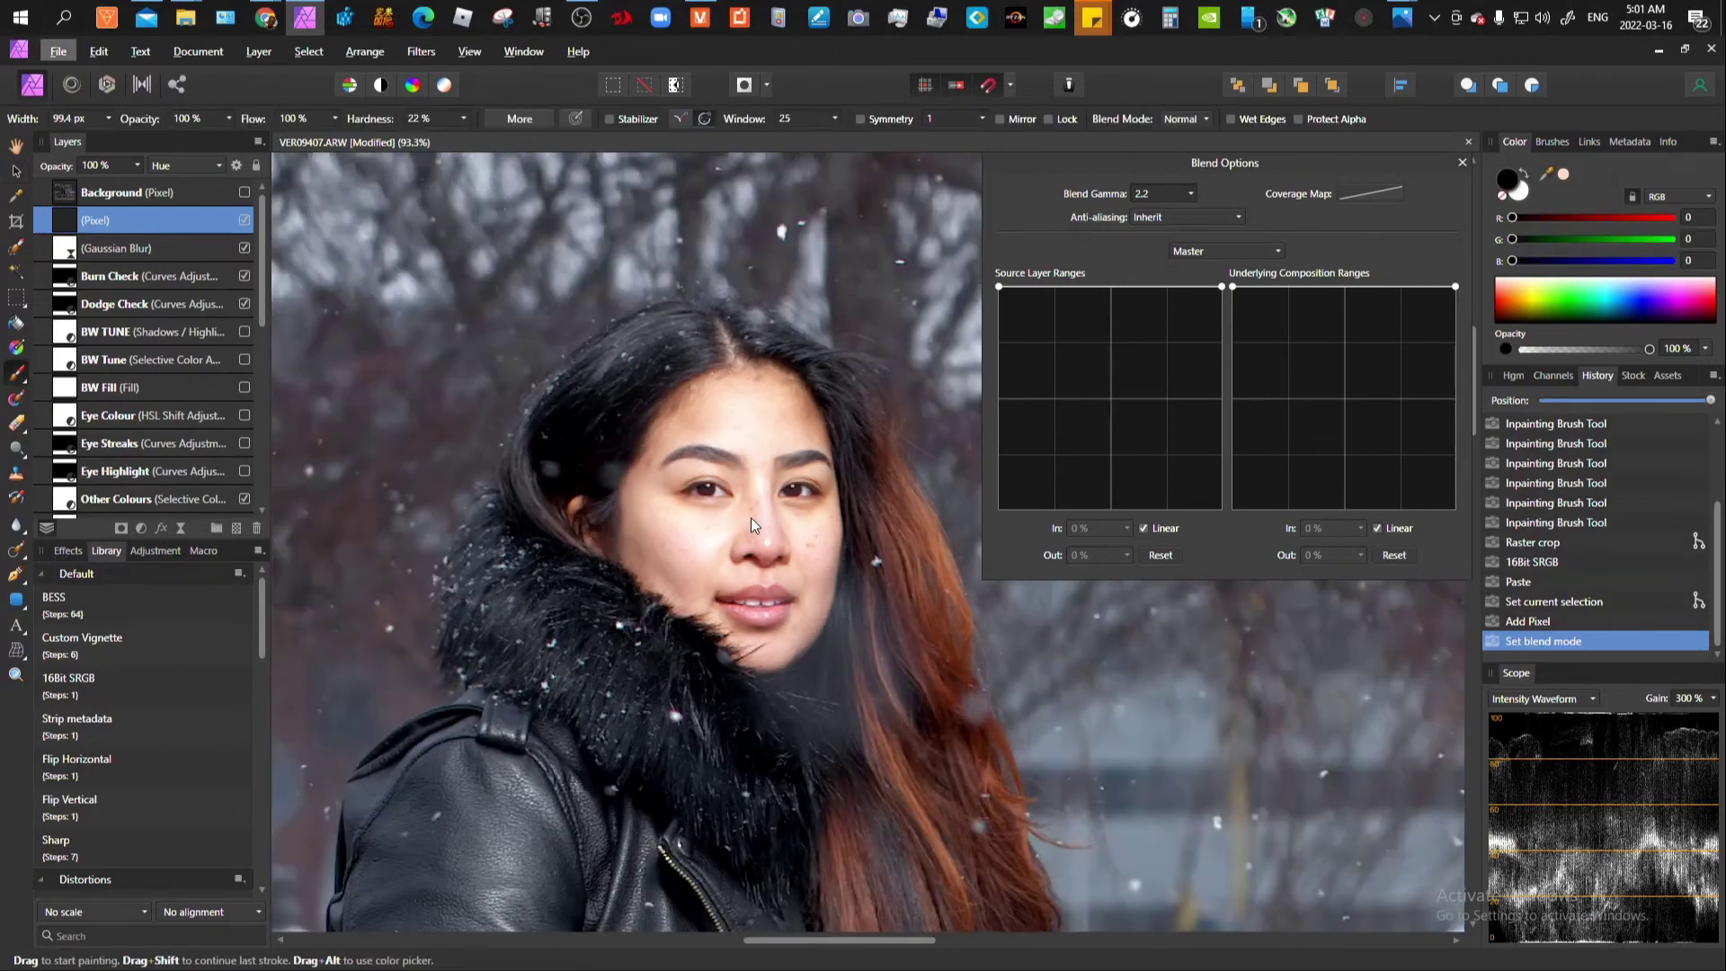
key(bracketleft)
key(bracketleft)
key(bracketleft)
key(bracketleft)
key(bracketleft)
scroll(758, 510, up, 4)
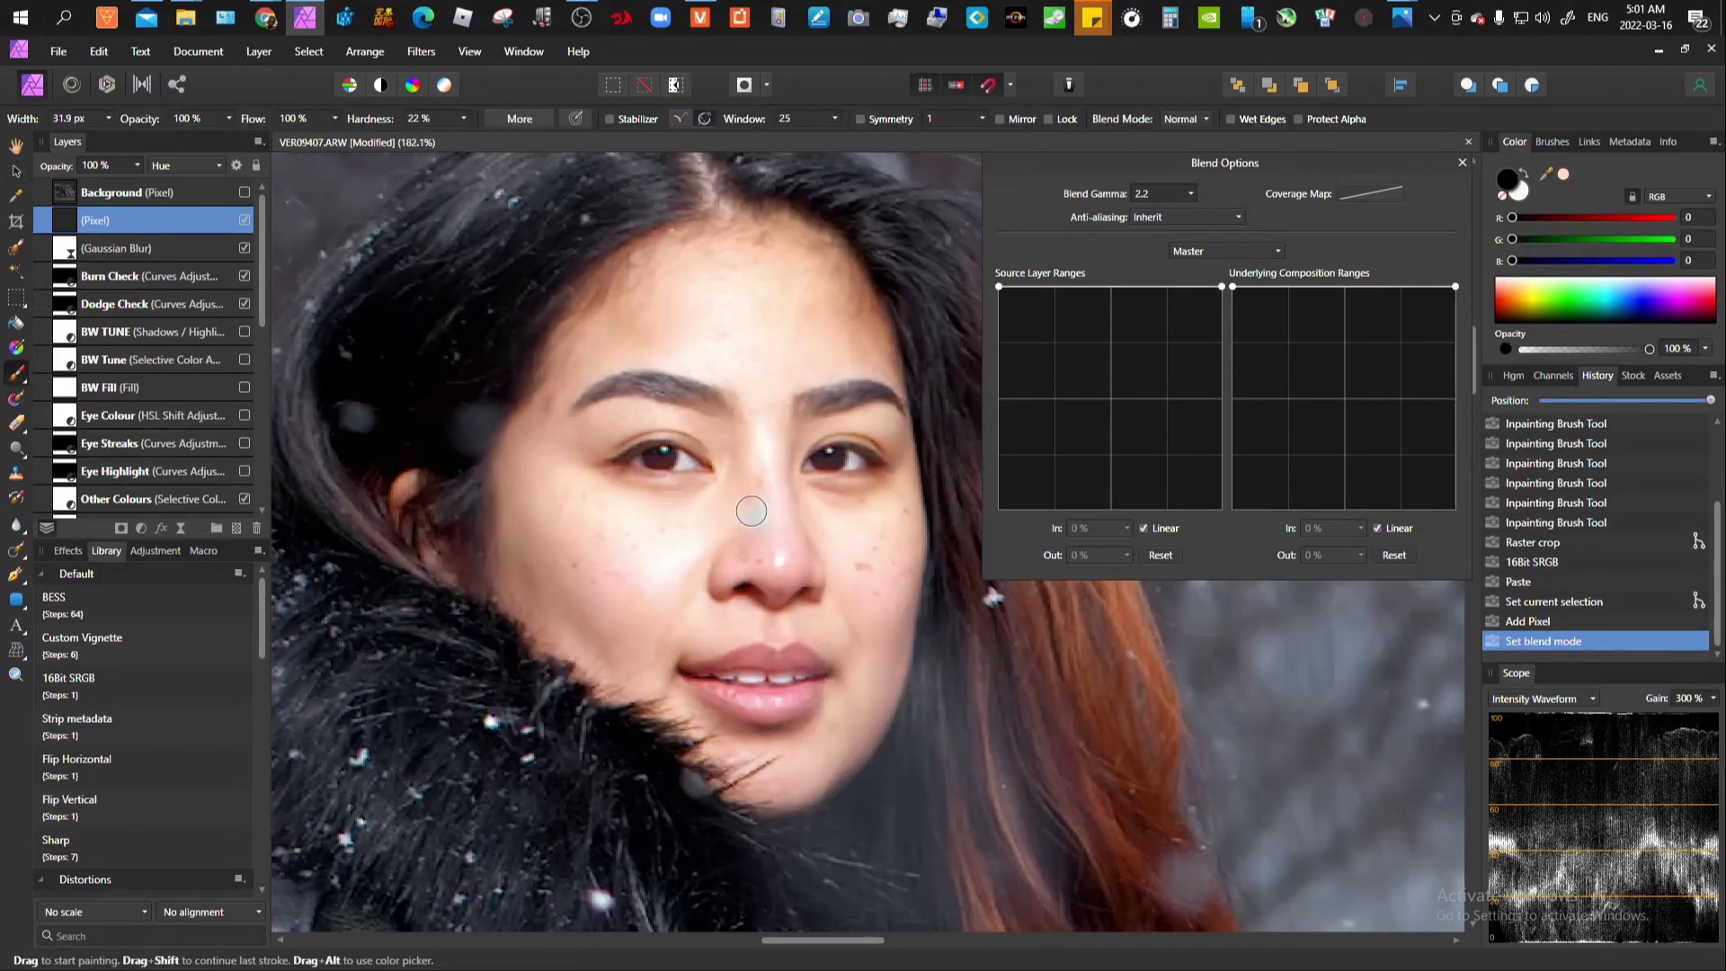
alt+click(751, 510)
mouse_move(737, 561)
mouse_down()
mouse_move(772, 576)
mouse_move(774, 537)
mouse_move(802, 569)
mouse_move(773, 552)
mouse_move(764, 506)
mouse_move(779, 555)
mouse_move(730, 510)
mouse_move(796, 562)
mouse_up()
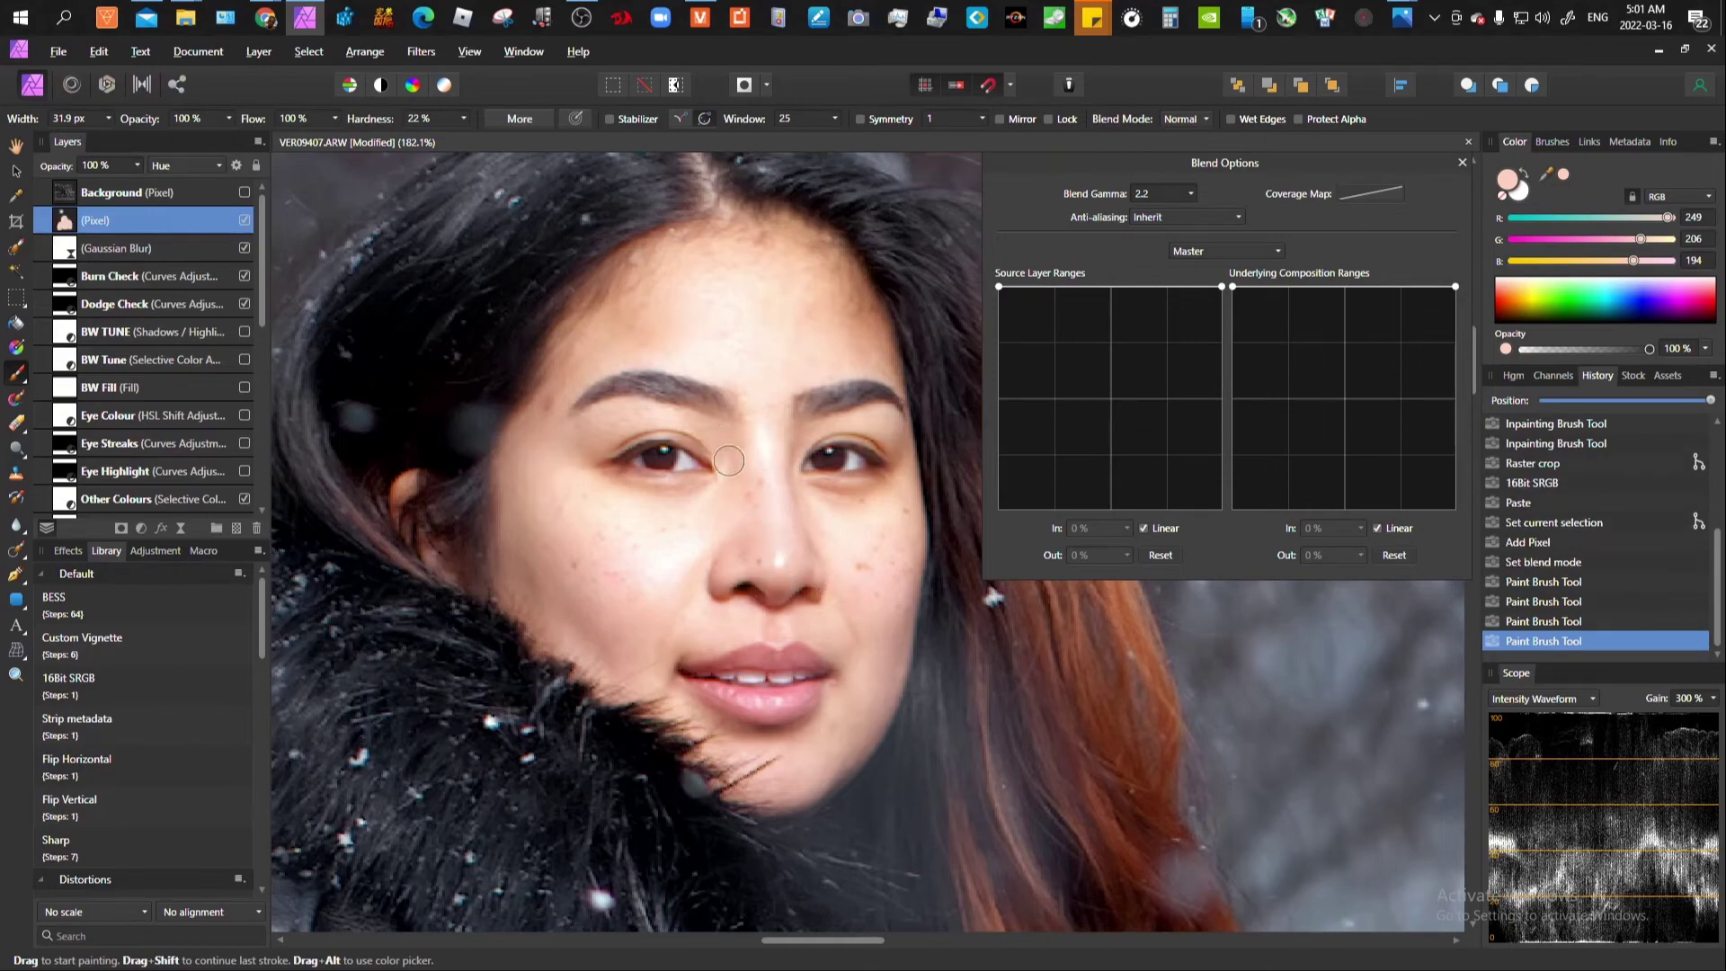
scroll(731, 490, down, 6)
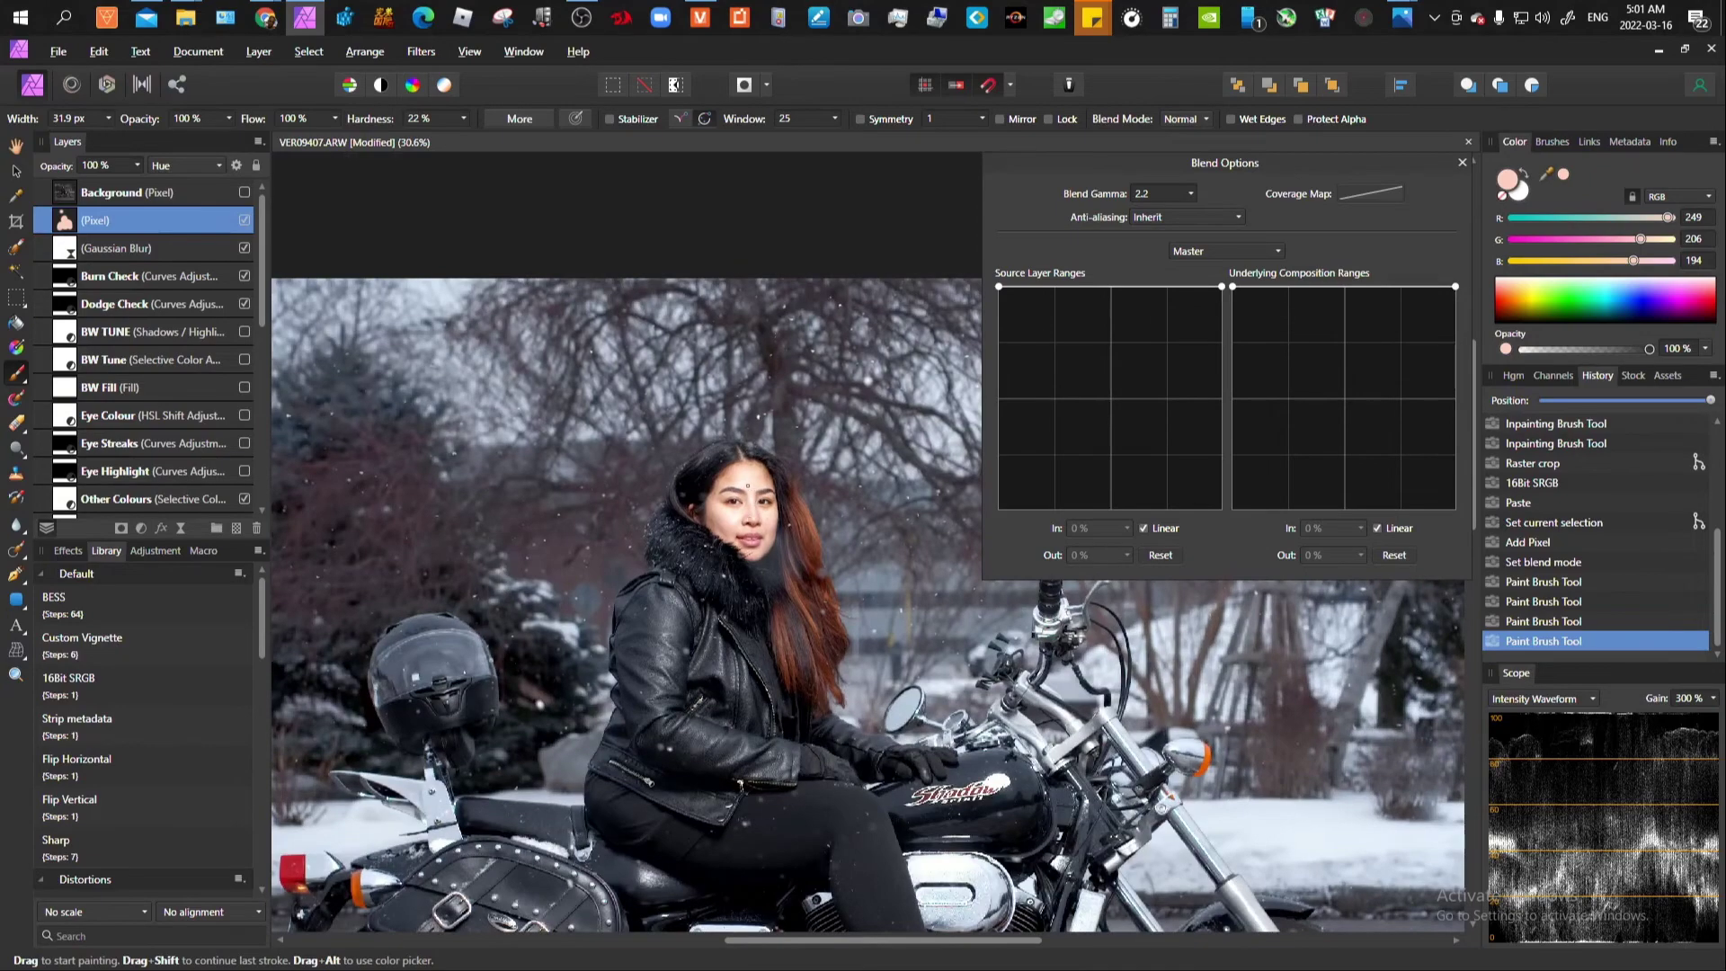
drag(793, 583, 798, 483)
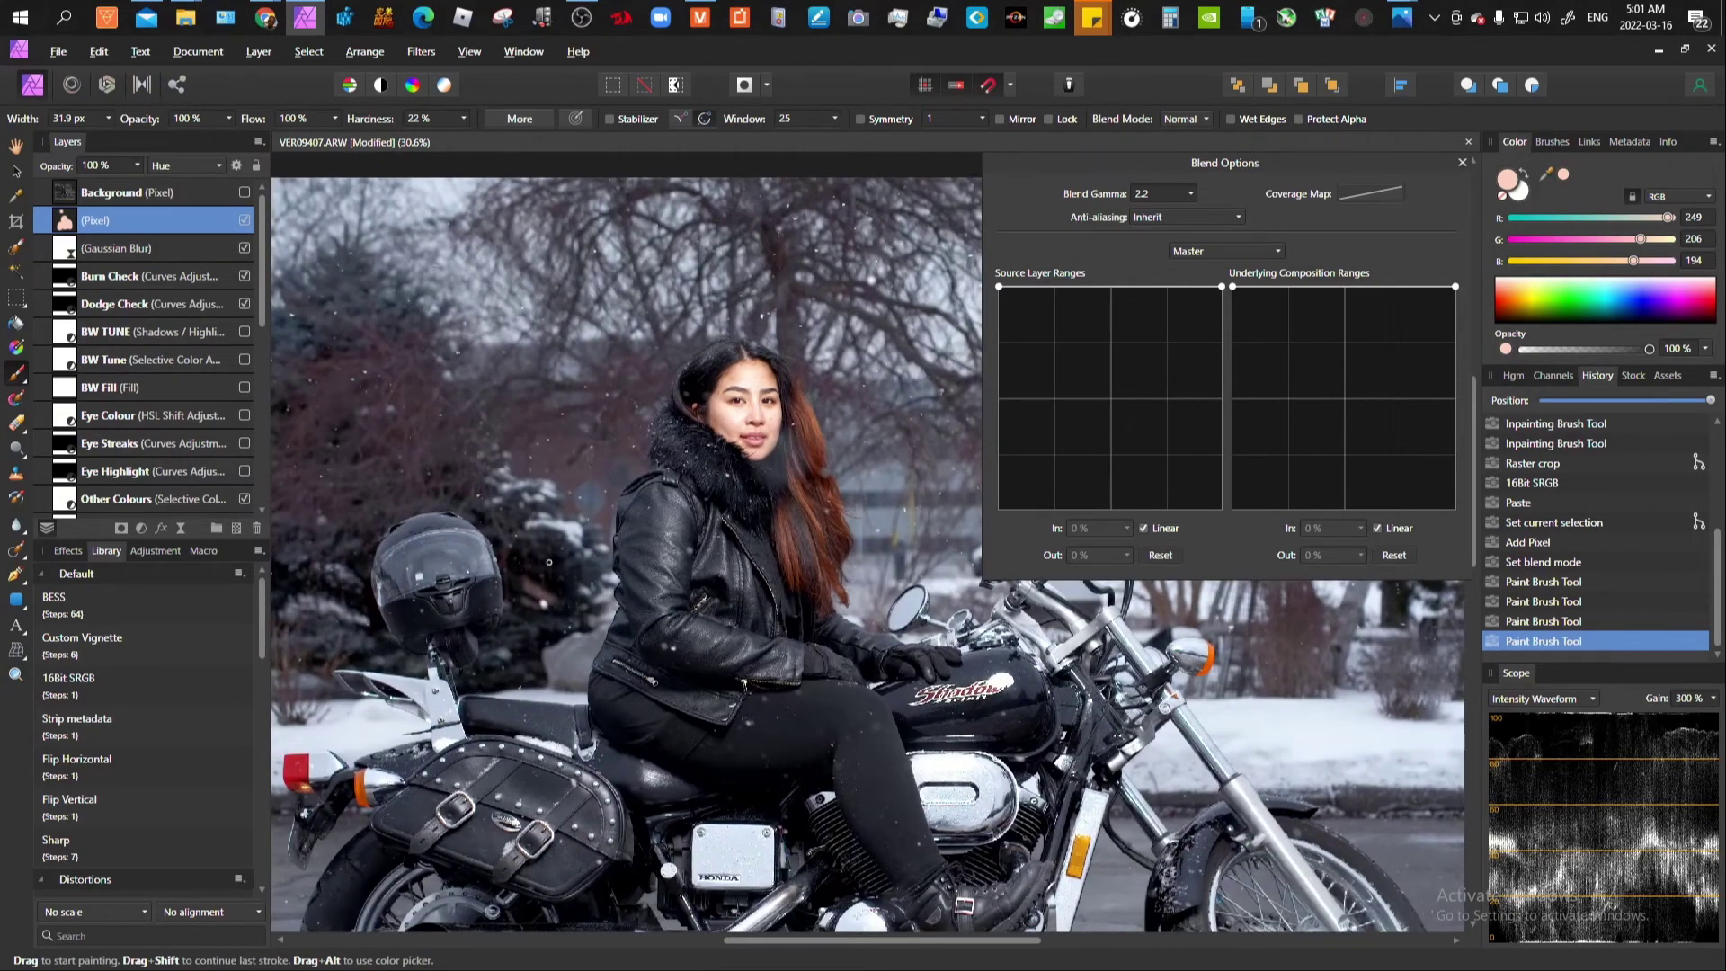
scroll(548, 562, down, 2)
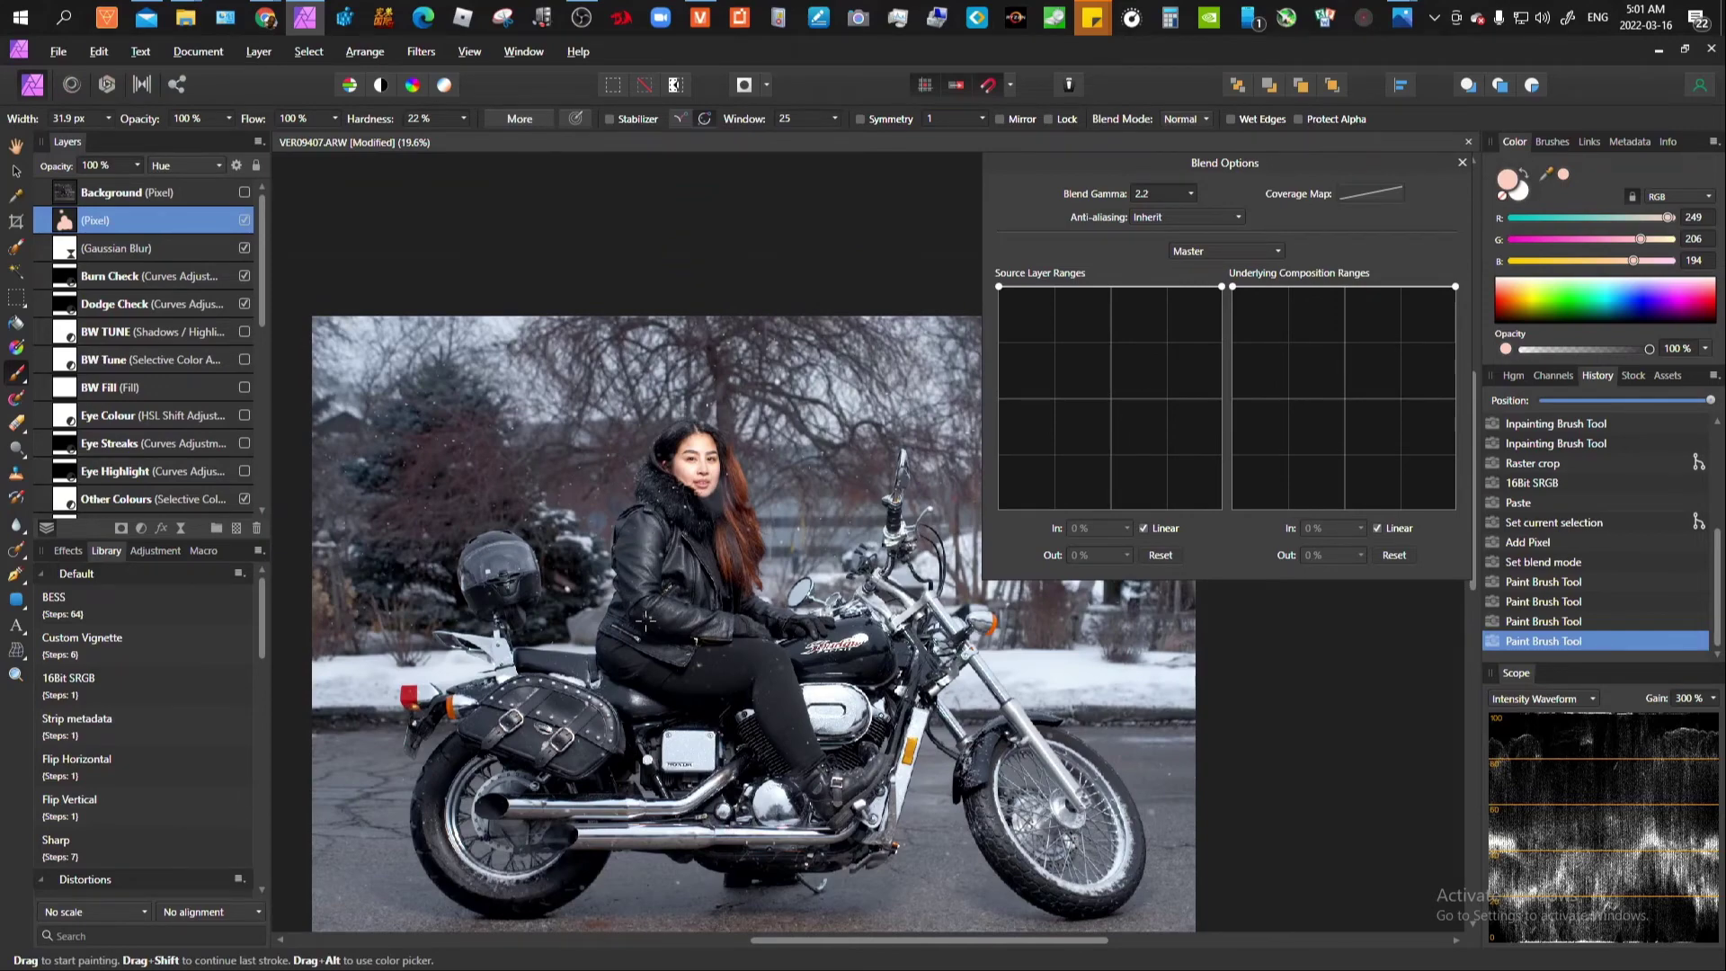
drag(670, 586, 661, 580)
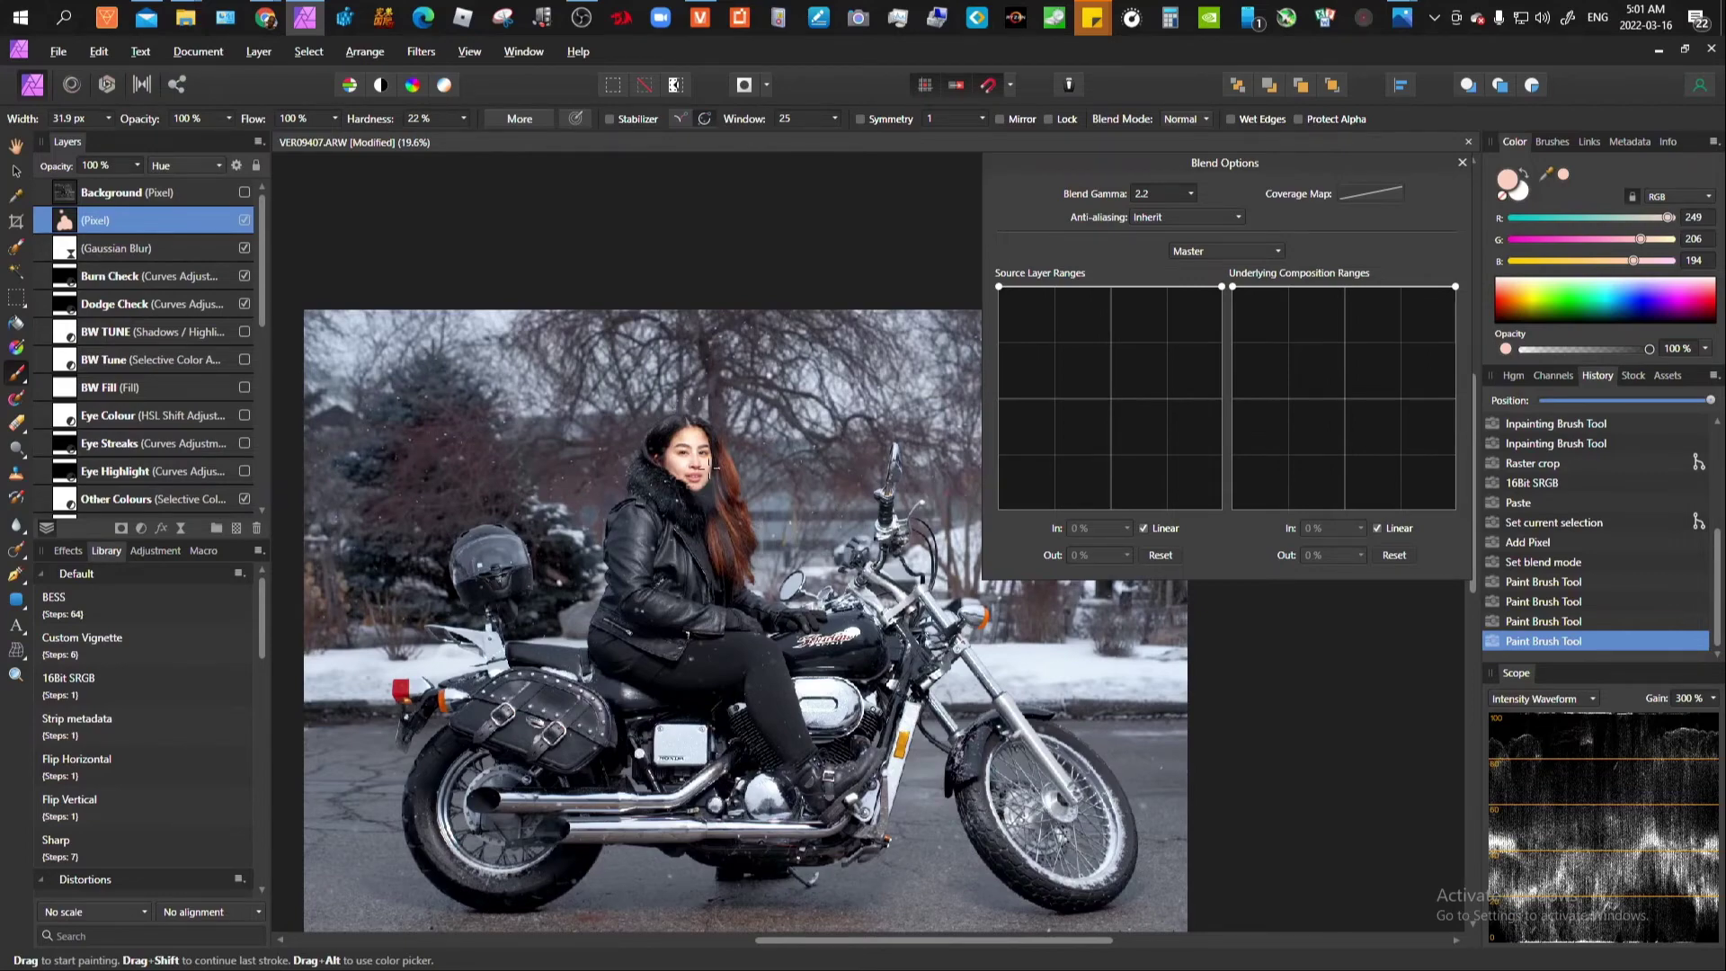
scroll(713, 465, up, 5)
scroll(674, 506, down, 6)
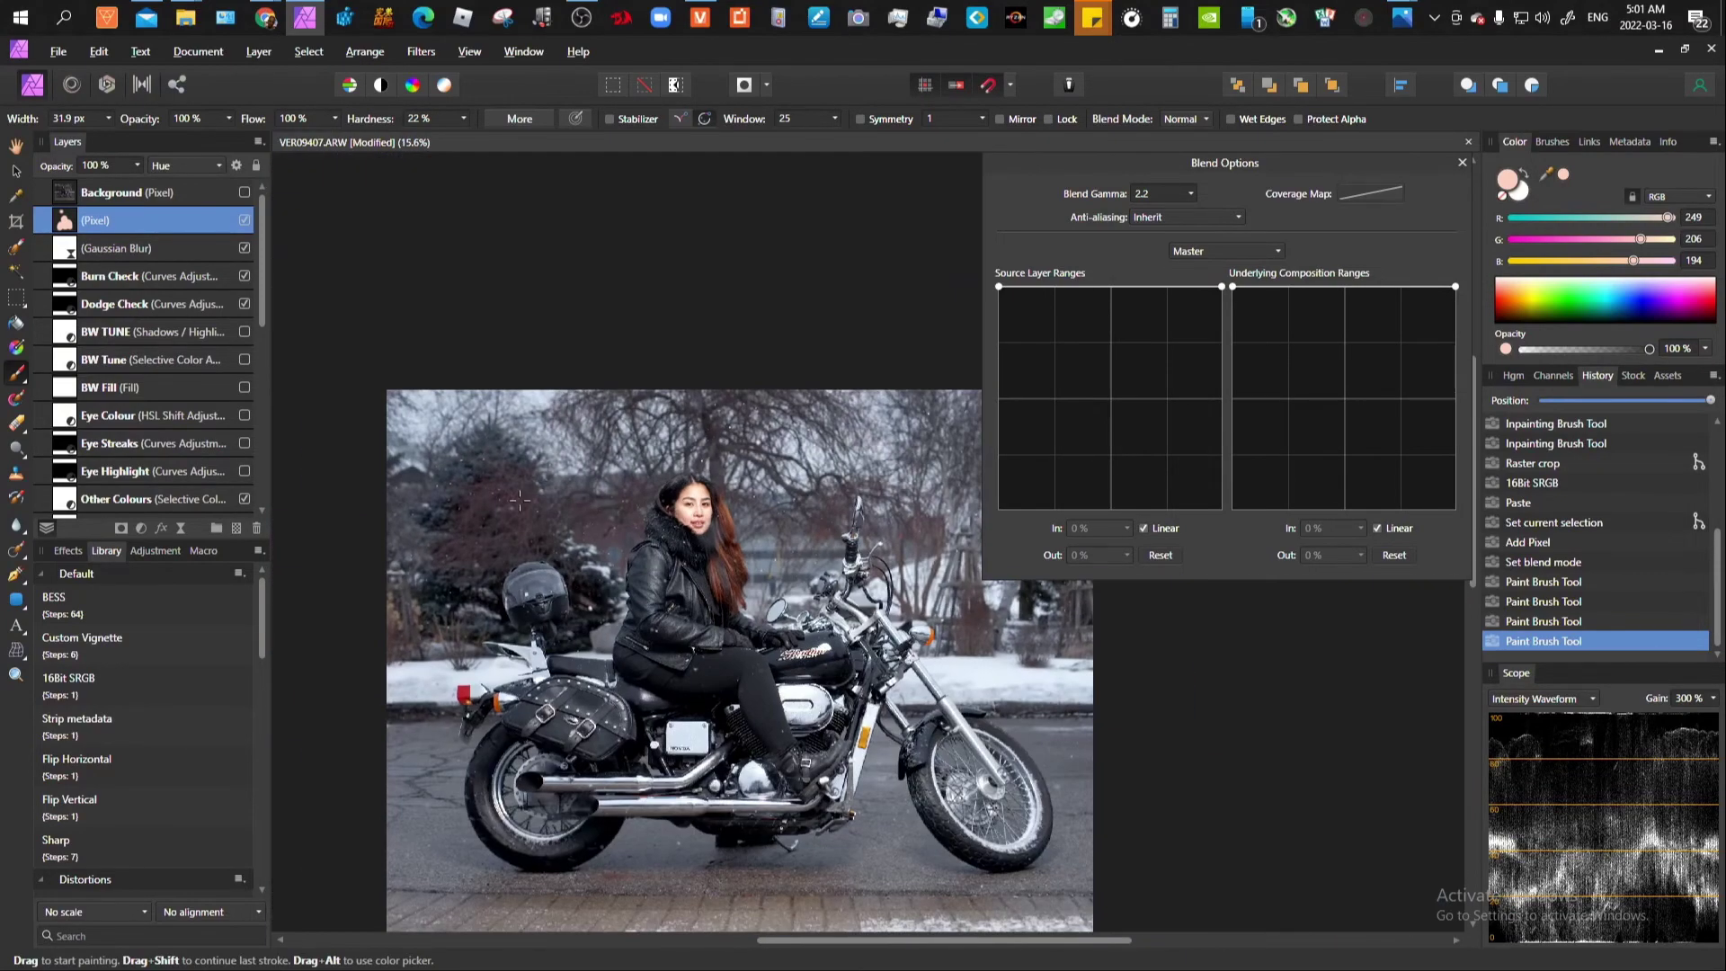
key(v)
scroll(467, 570, down, 3)
Step: Apply Frequency Separation to the Background layer with a 1.5 px Median radius
scroll(601, 570, up, 2)
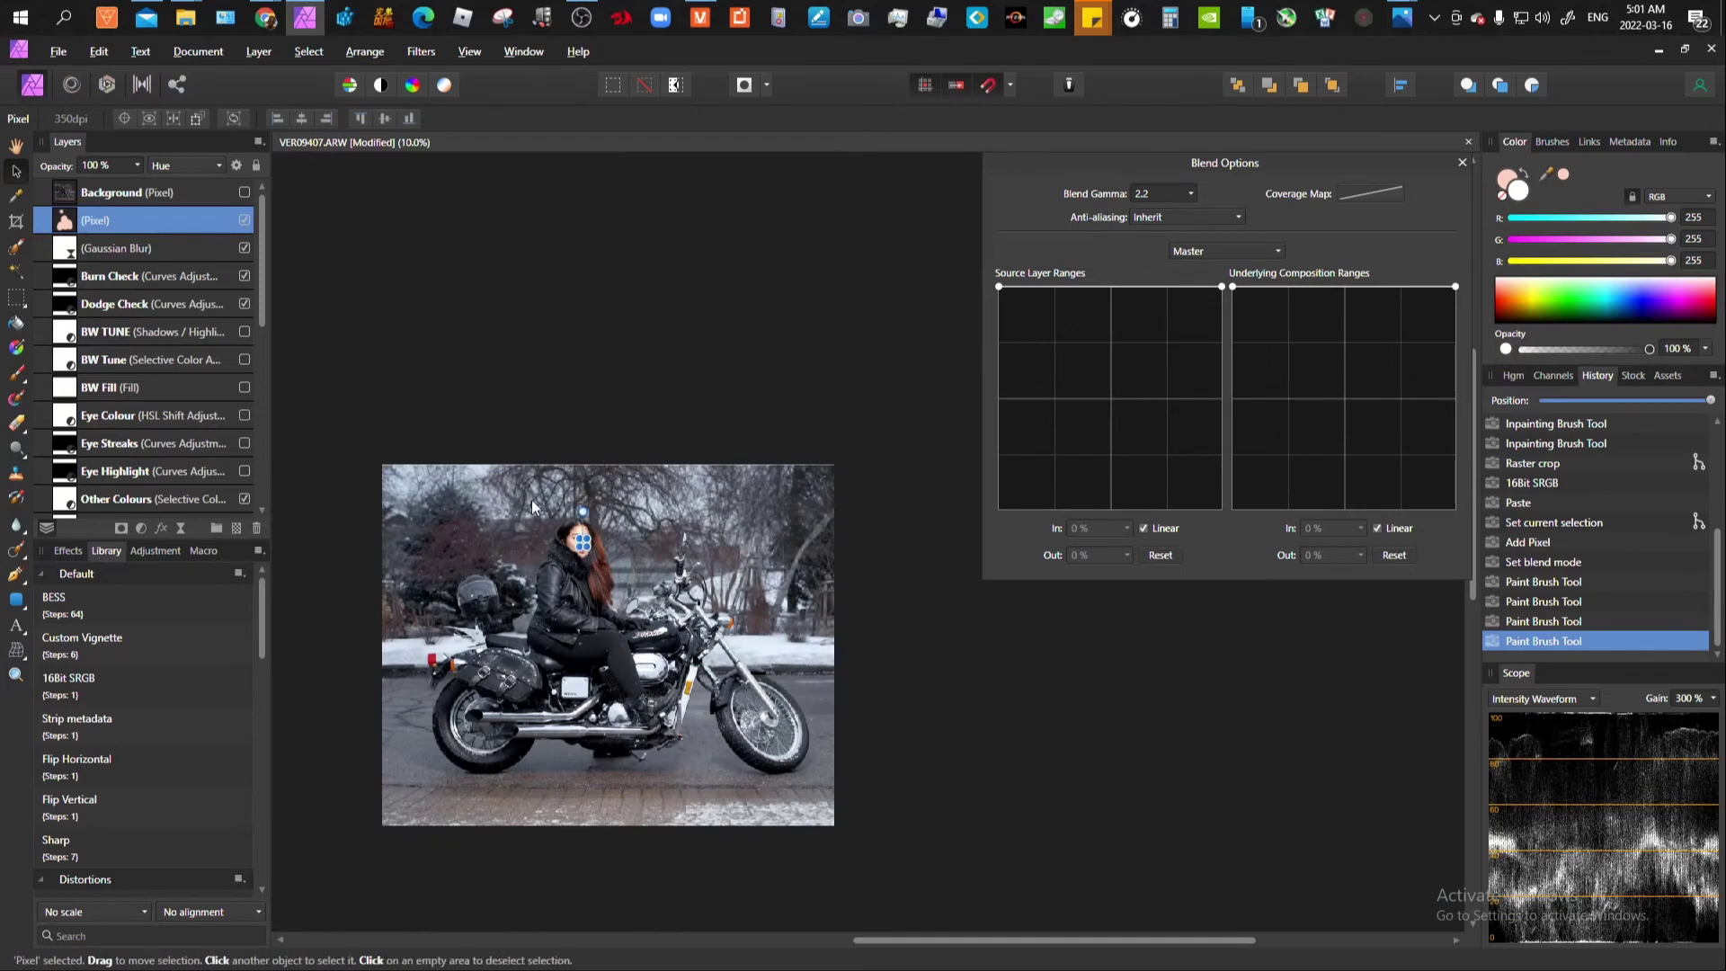
scroll(89, 486, down, 10)
click(89, 501)
key(ctrl+alt+f)
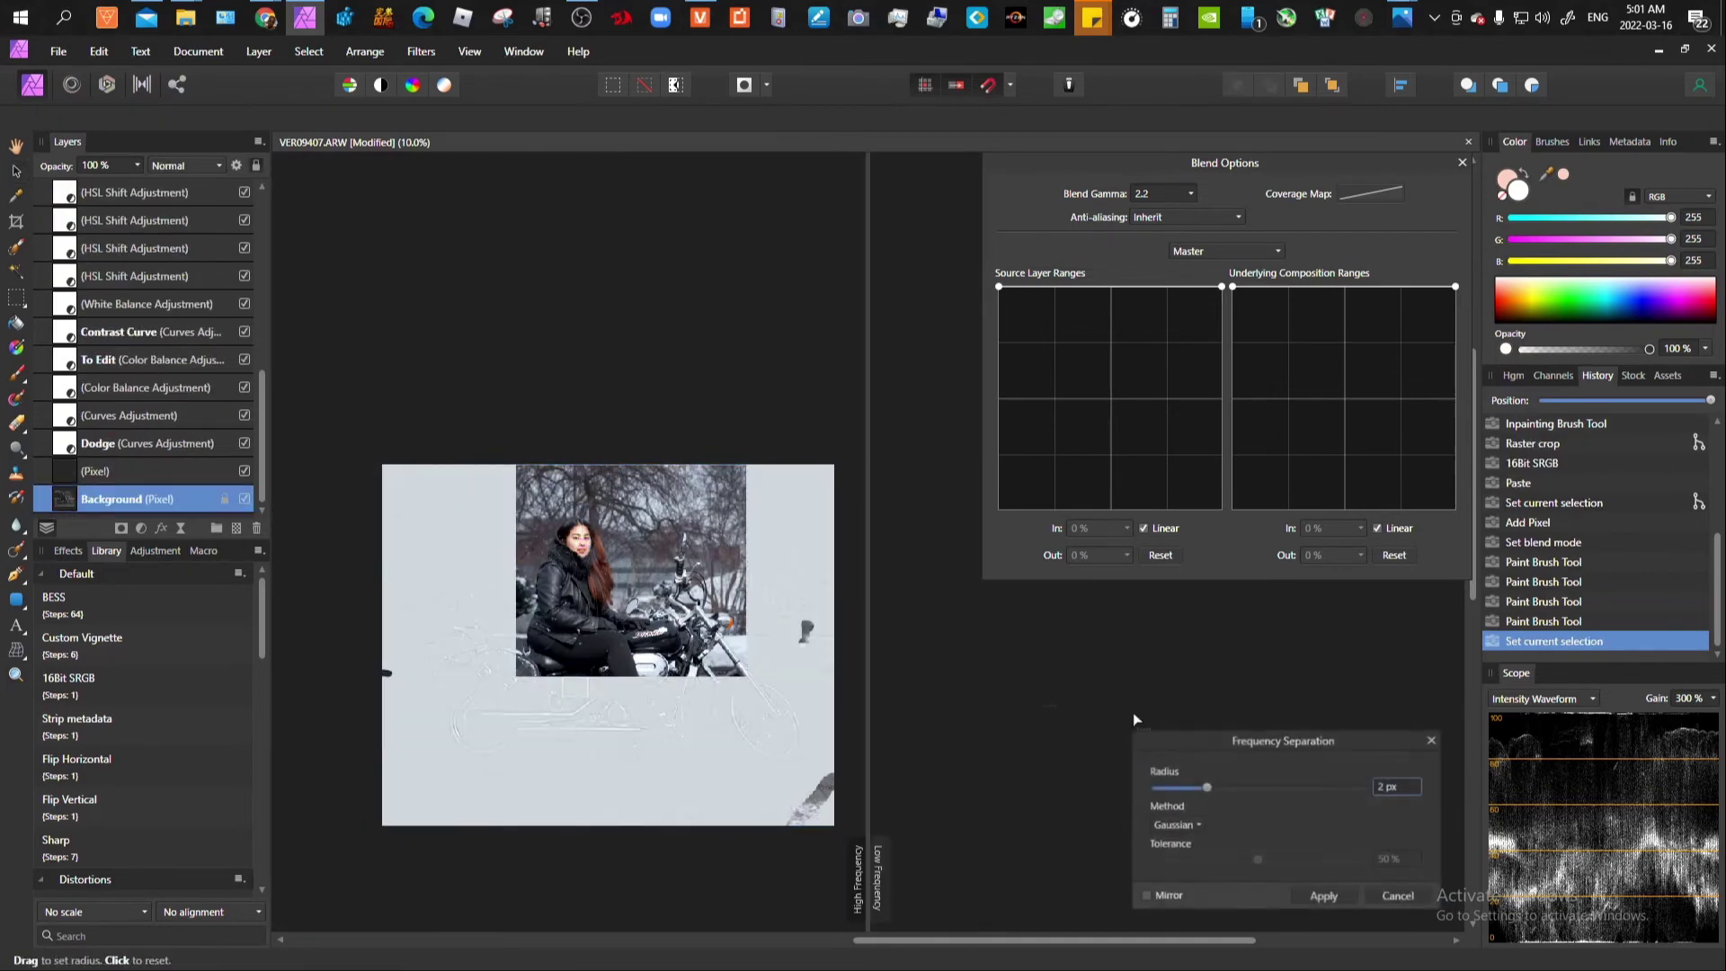
scroll(1404, 799, down, 4)
scroll(1168, 823, down, 1)
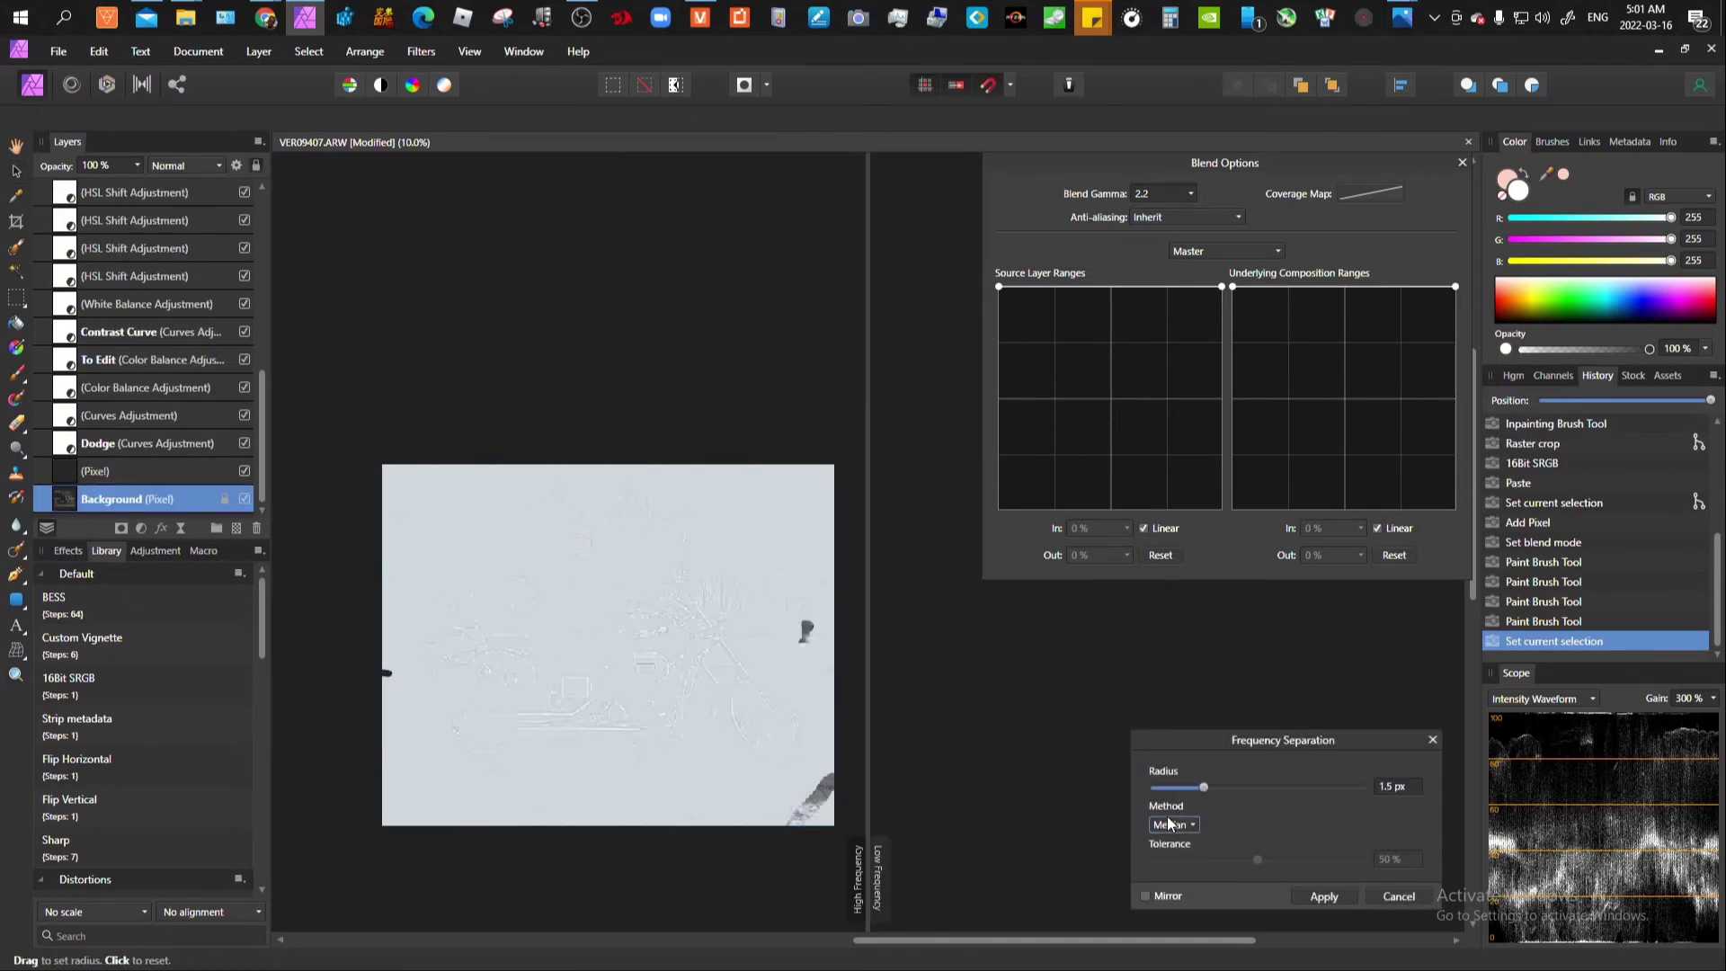
click(1323, 897)
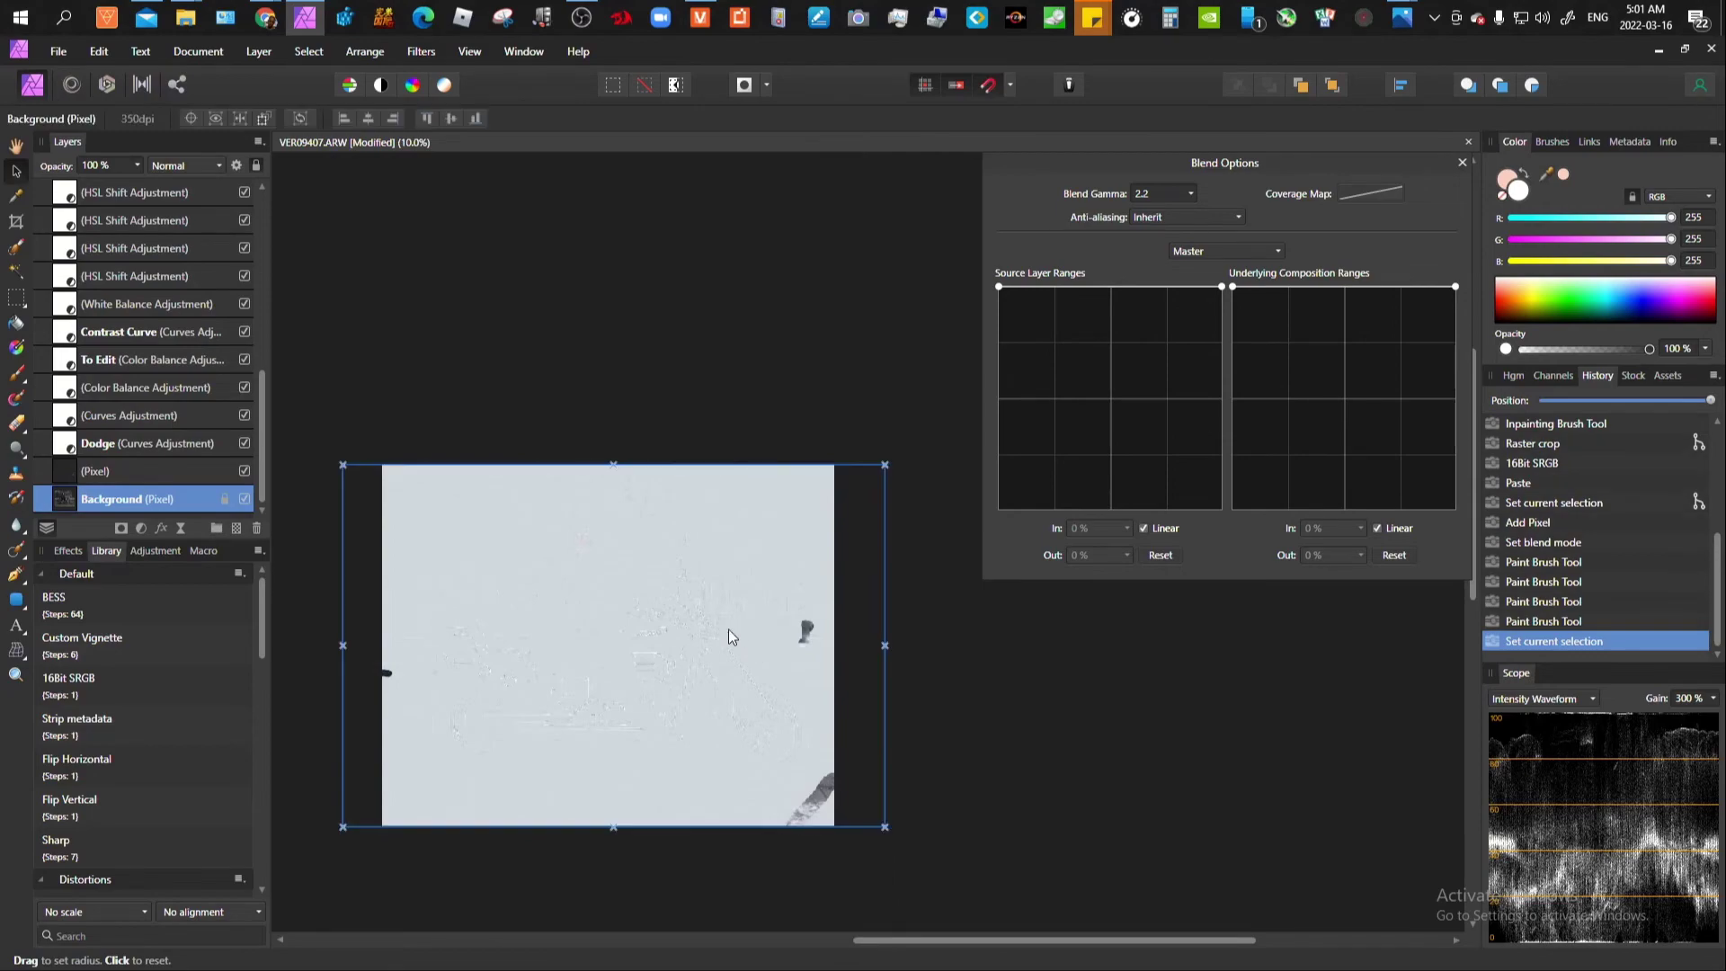
scroll(658, 593, up, 4)
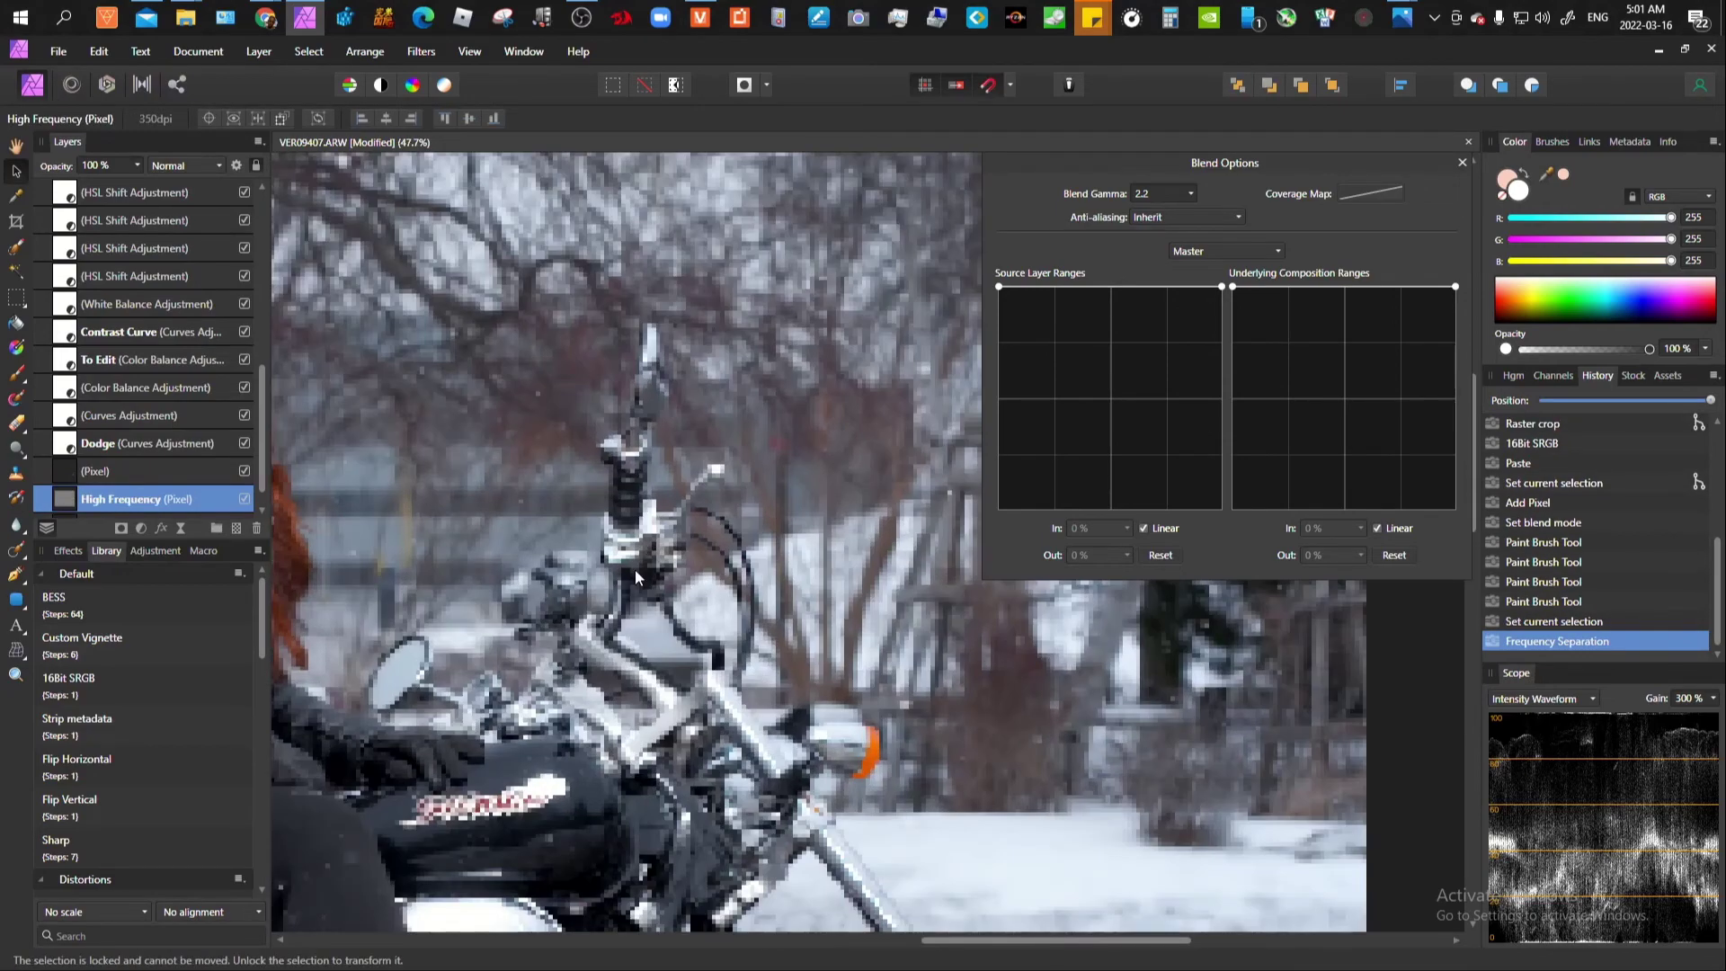
Step: Add a Live Clarity layer at 15 % strength and invert its mask
scroll(625, 522, down, 4)
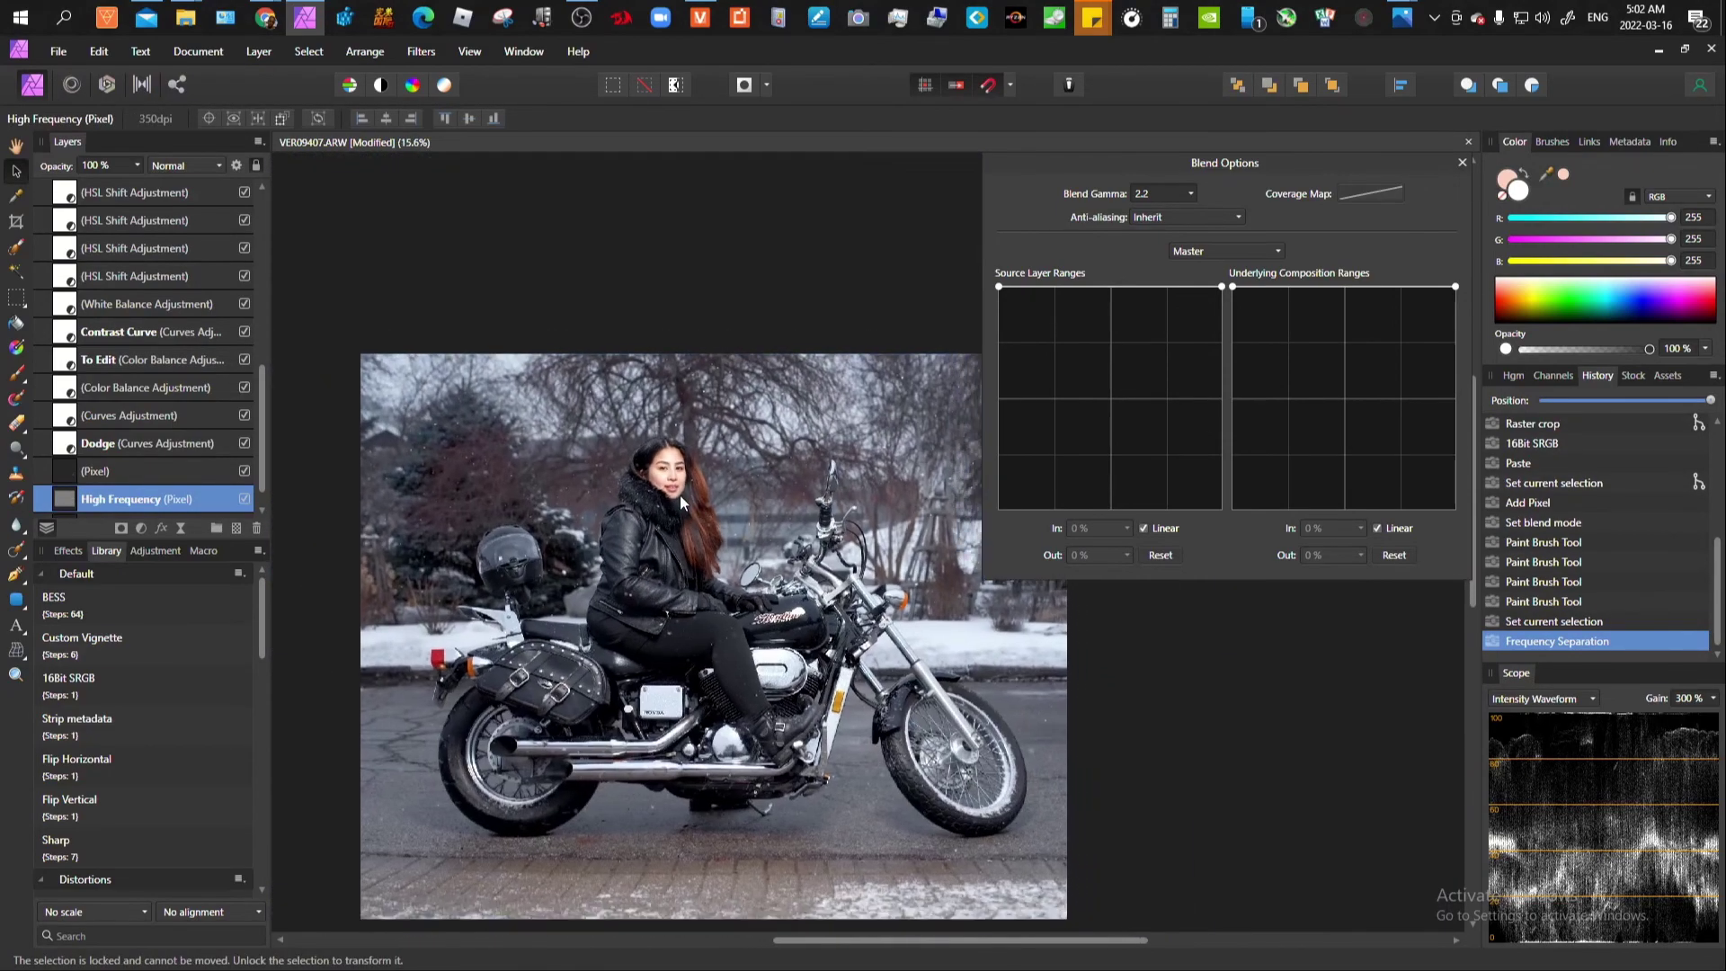
key(ctrl+alt+c)
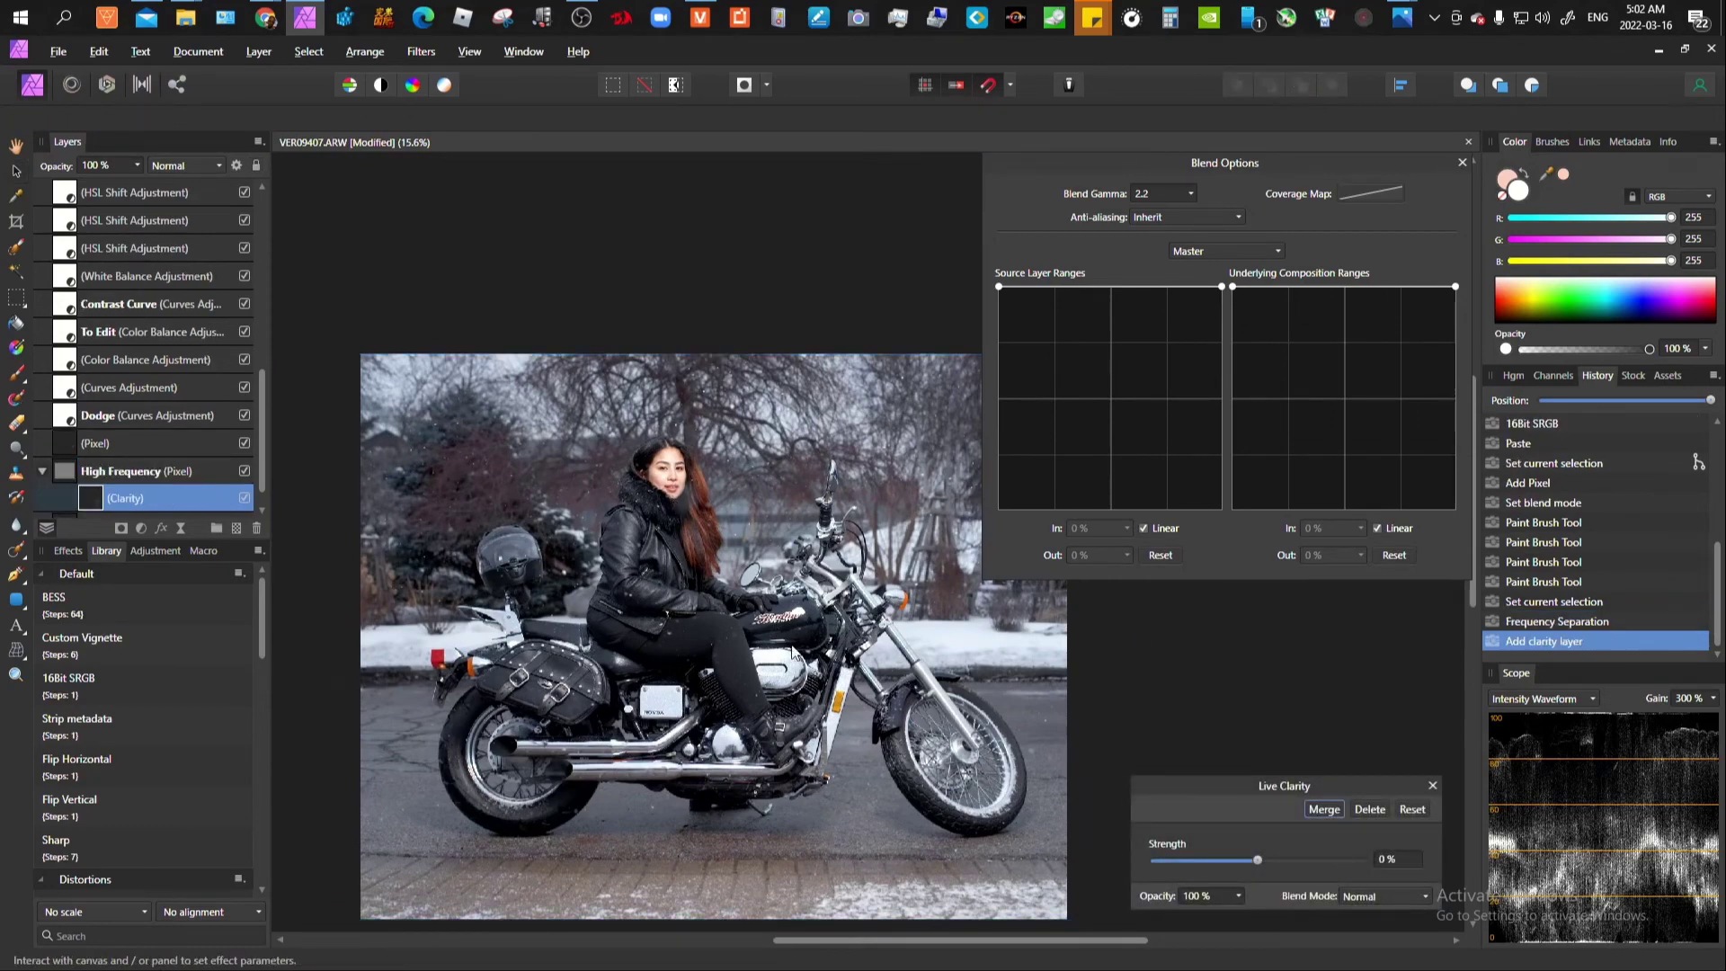
text(15)
key(Return)
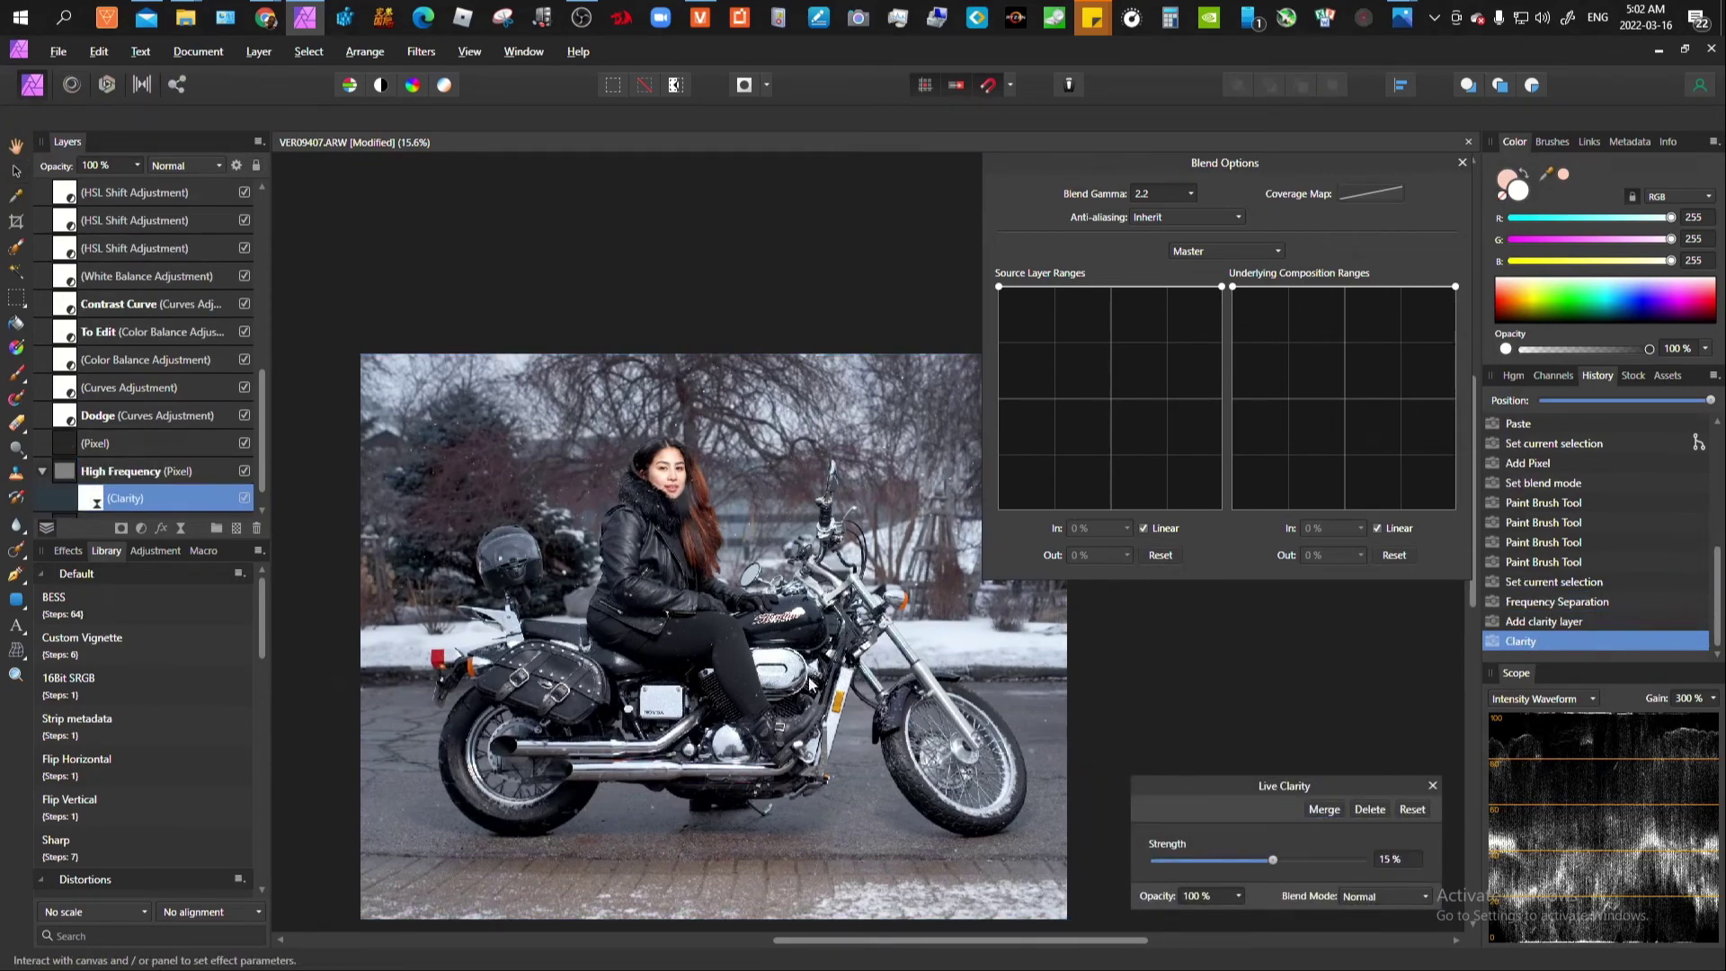
scroll(684, 512, up, 5)
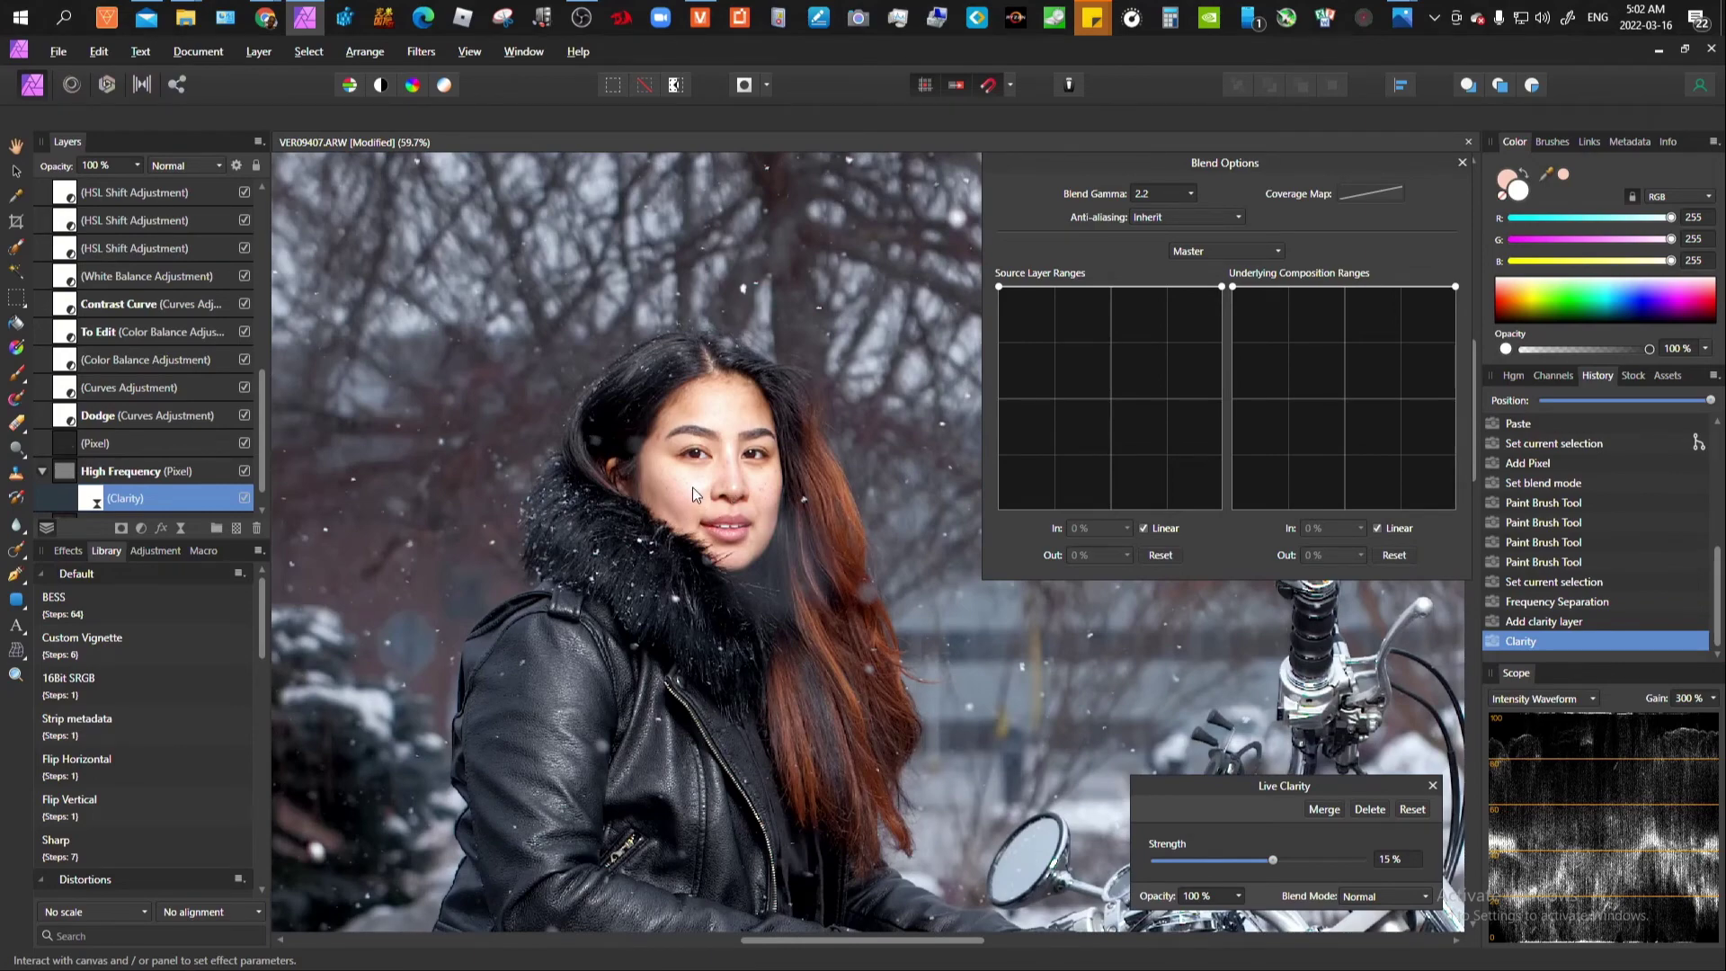
key(ctrl+i)
Step: Paint white on the Clarity mask over the rider's face and the subject with a wide brush
key(b)
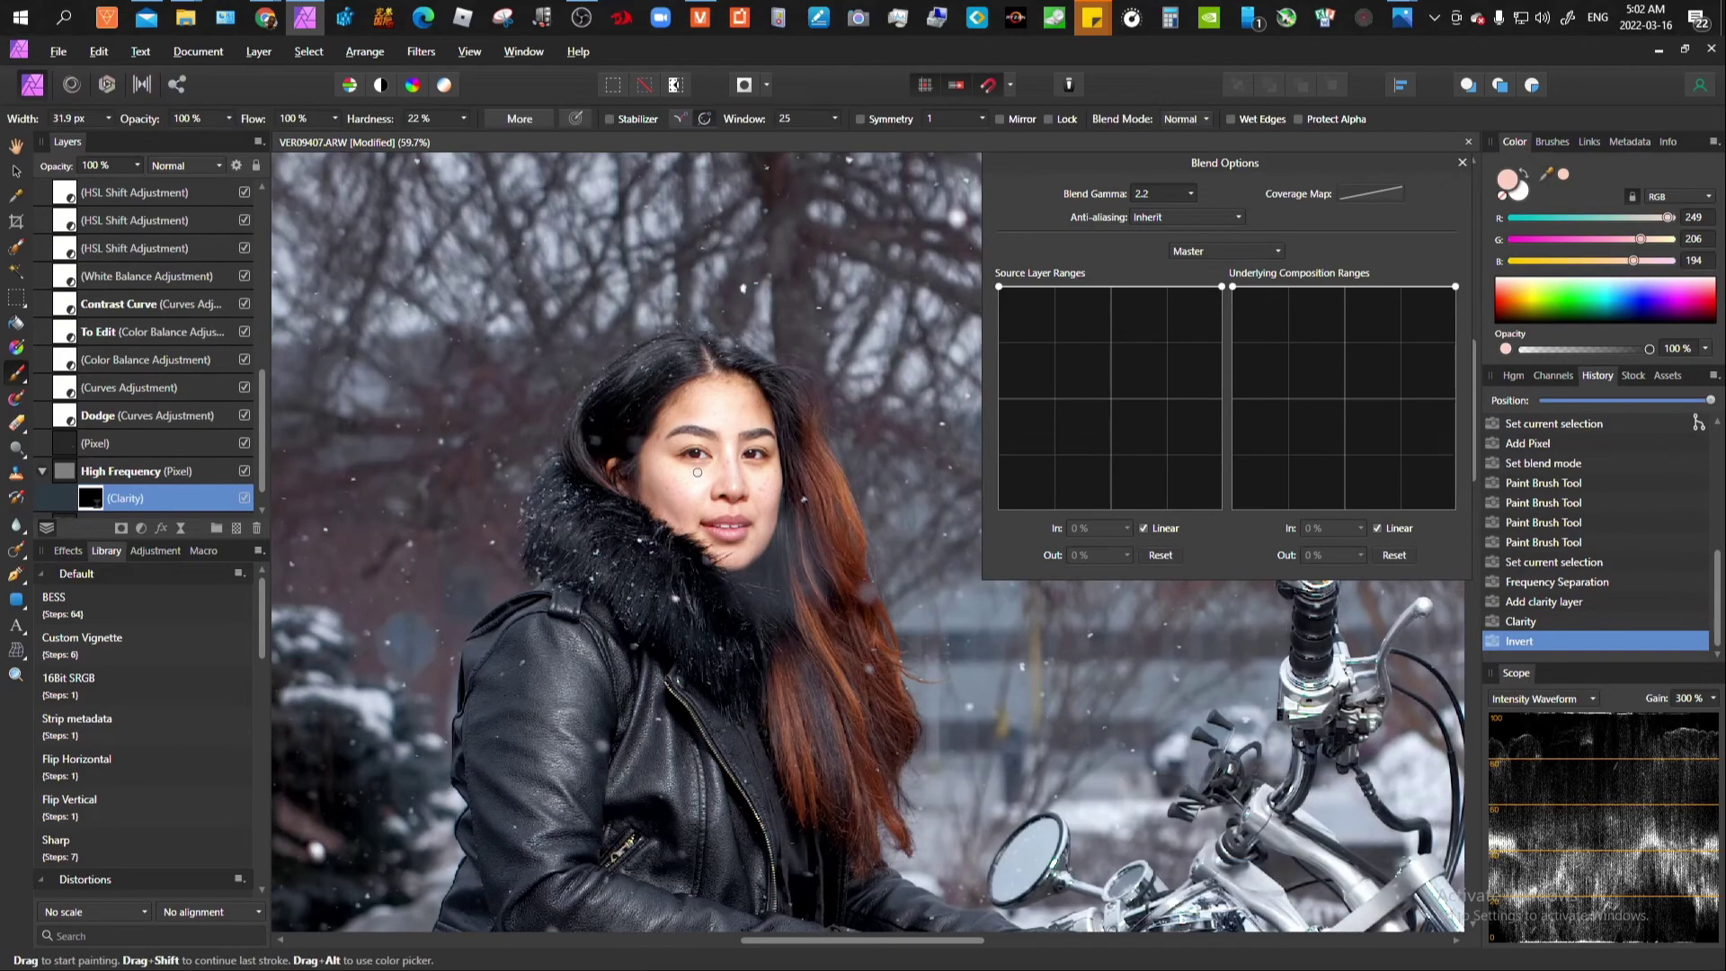
key(bracketright)
key(bracketright)
key(bracketright)
key(bracketright)
key(bracketright)
key(x)
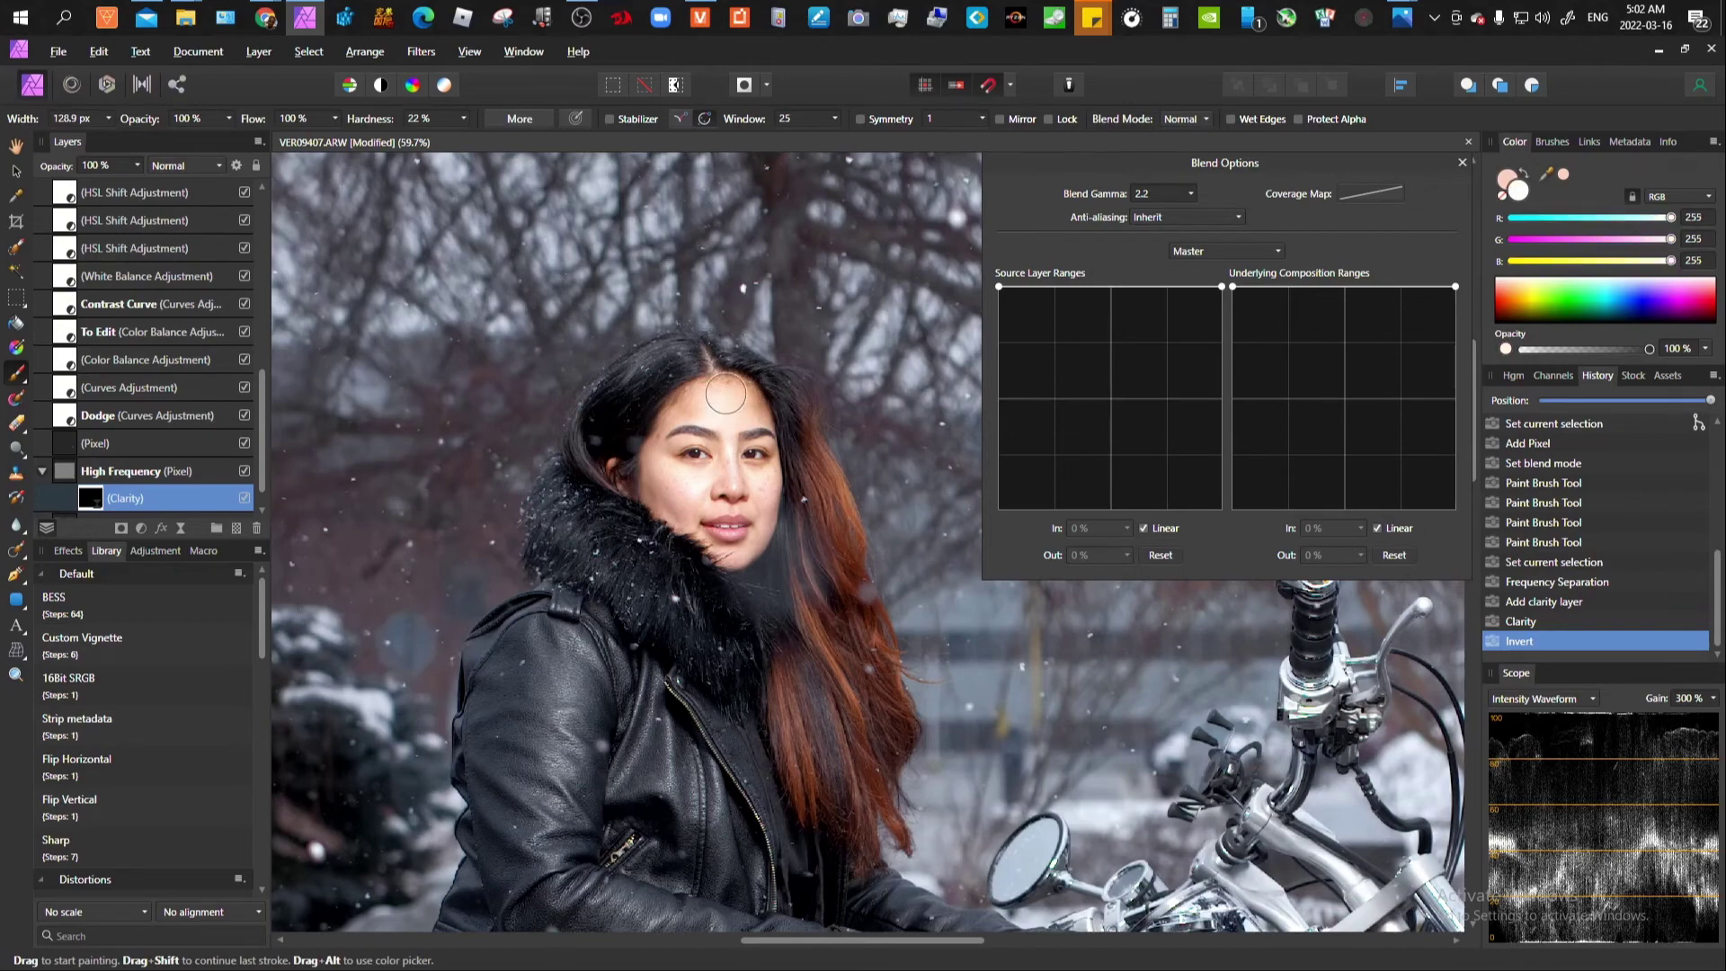
drag(724, 400, 707, 429)
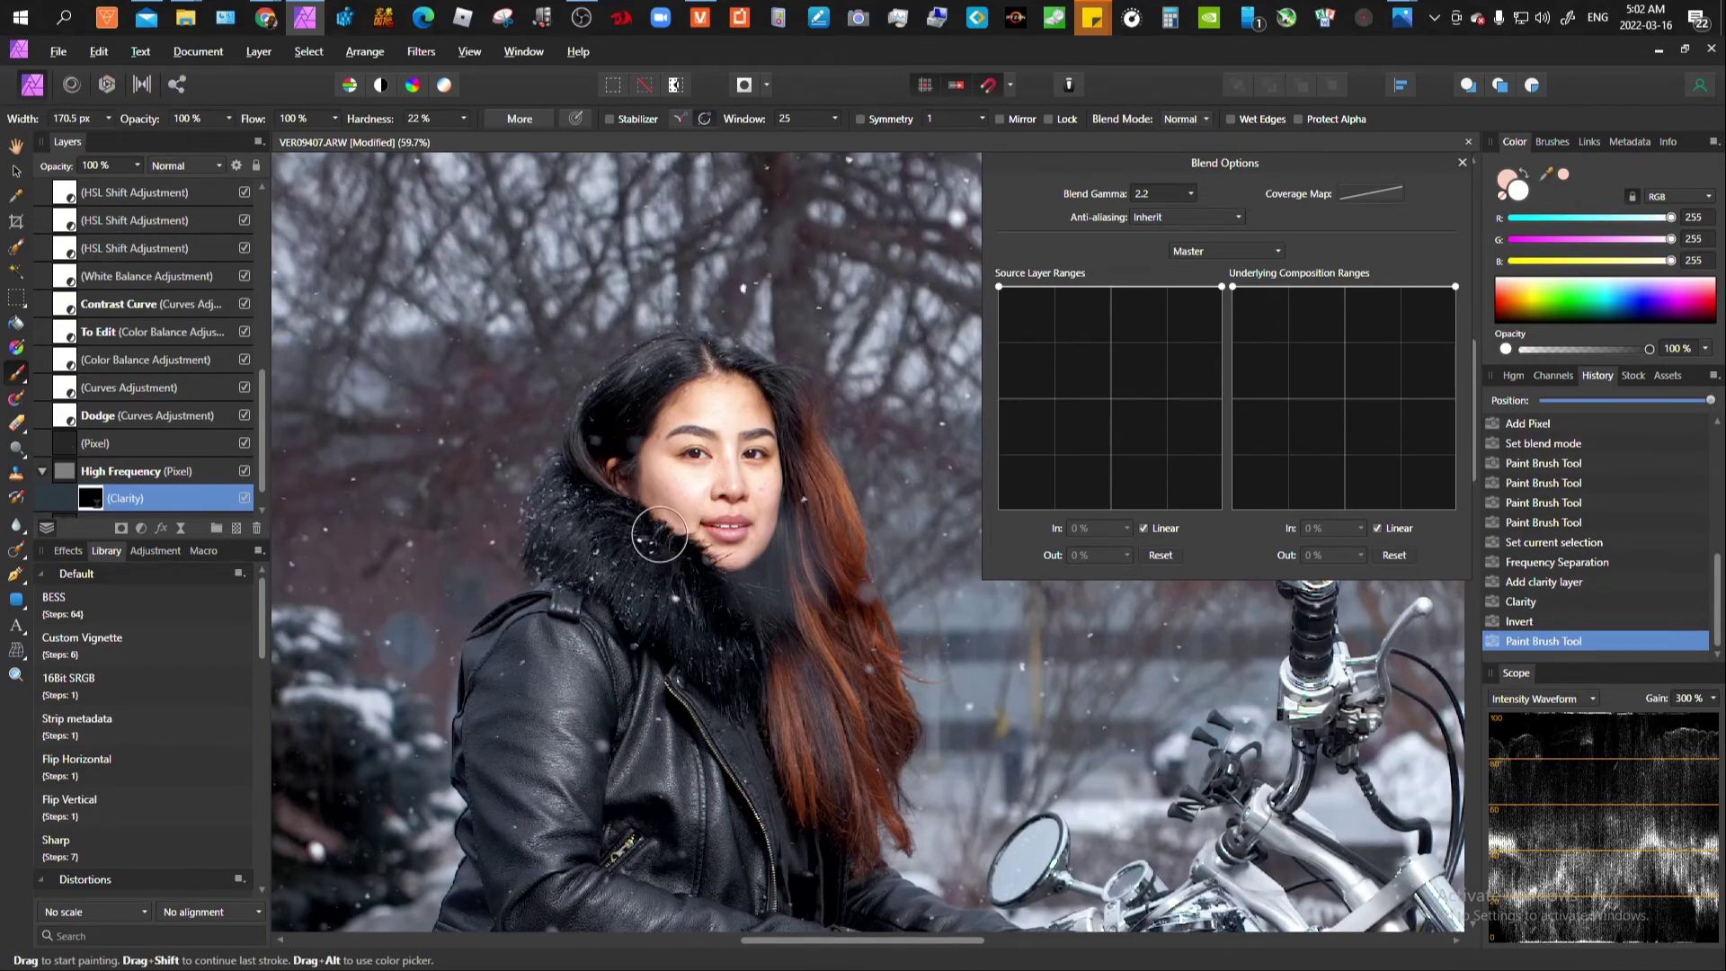
scroll(743, 679, down, 4)
scroll(715, 542, up, 4)
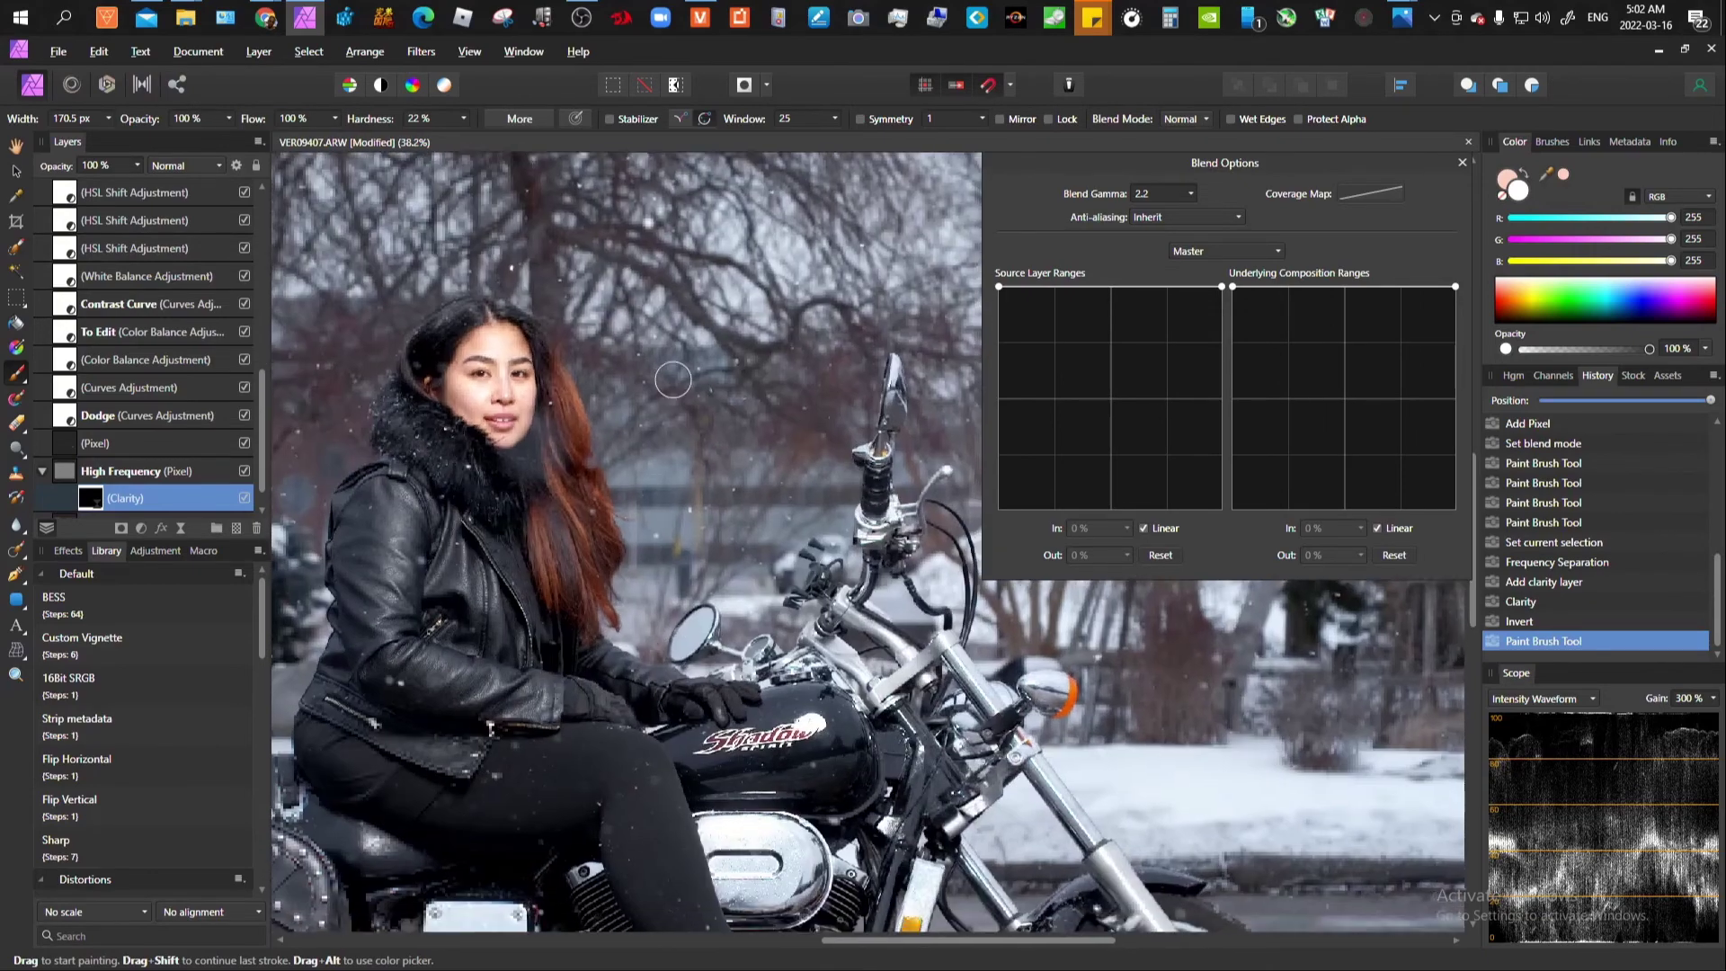
scroll(715, 542, down, 6)
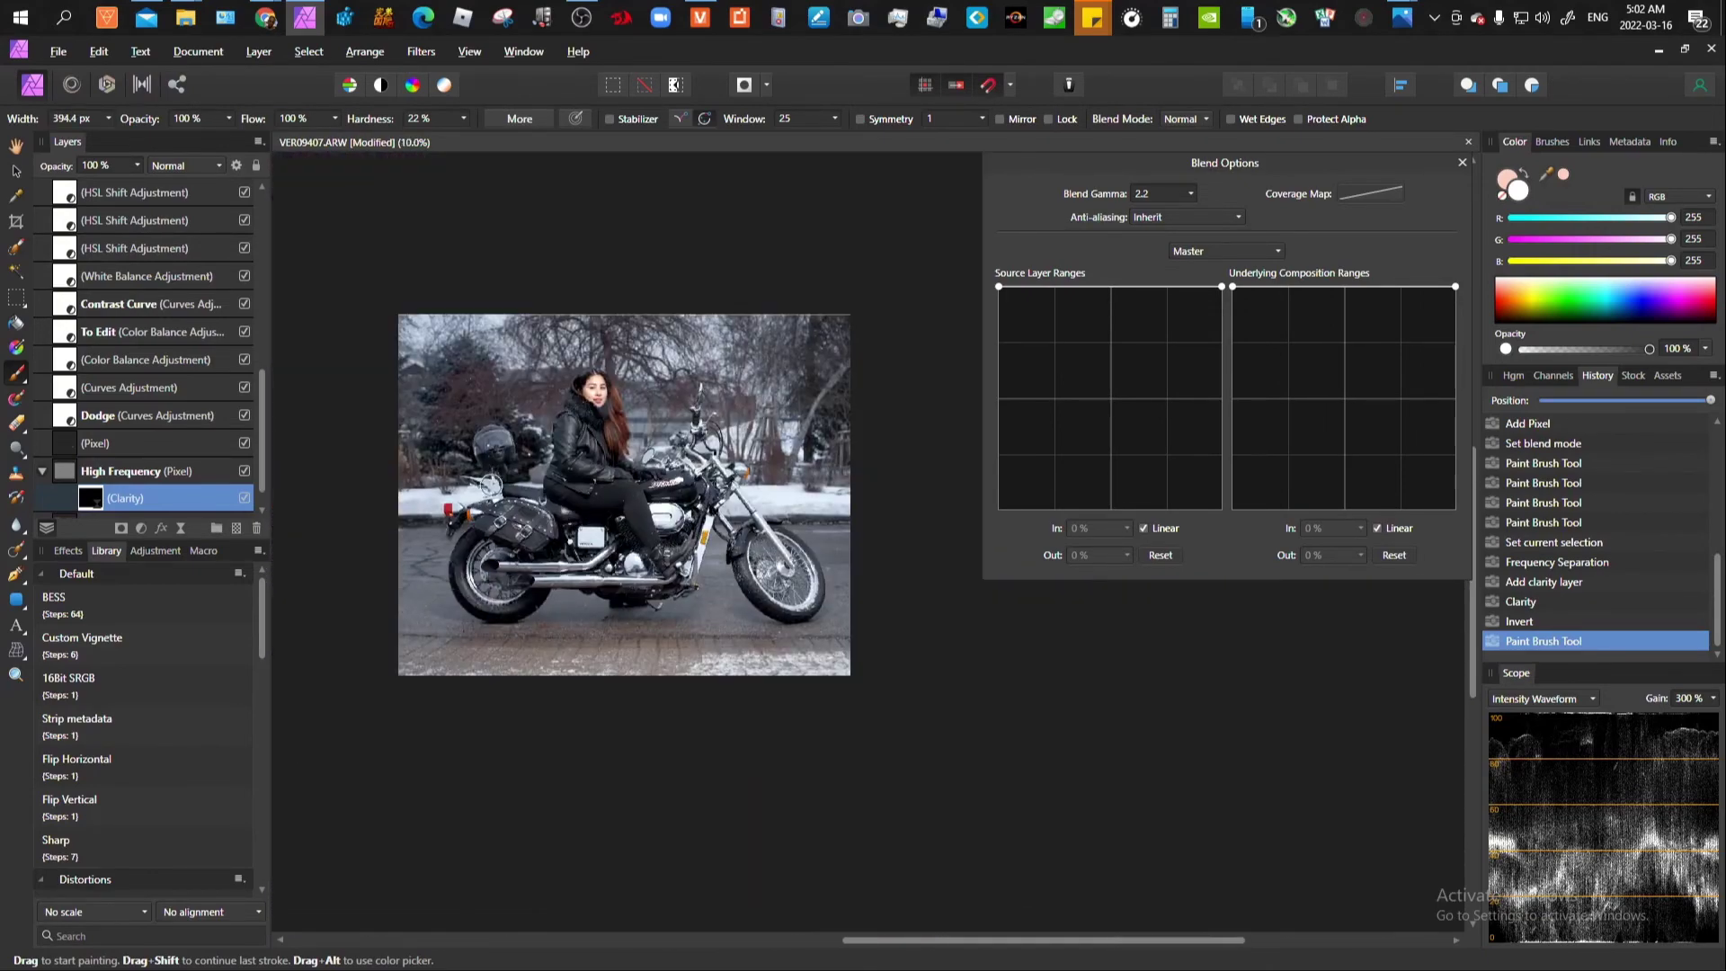
click(497, 447)
key(bracketright)
key(bracketright)
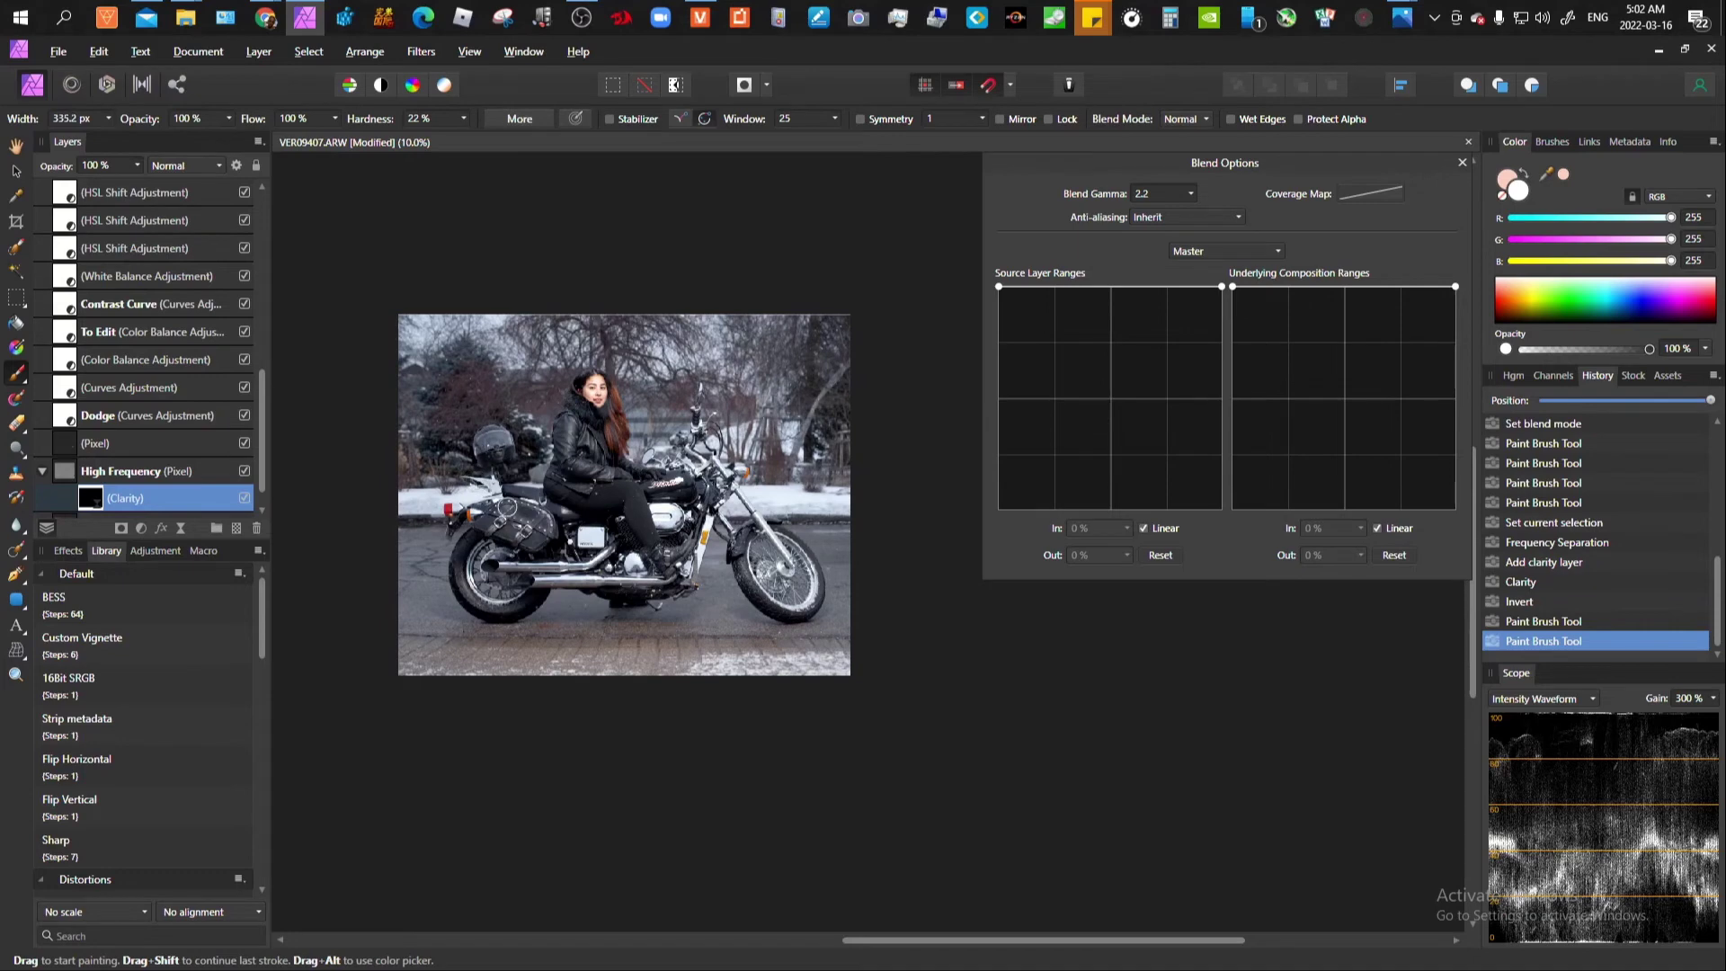
key(bracketright)
key(bracketleft)
key(bracketleft)
key(bracketleft)
key(bracketleft)
Step: Paint white over the motorcycle on the Clarity mask, checking coverage in mask view
alt+click(81, 500)
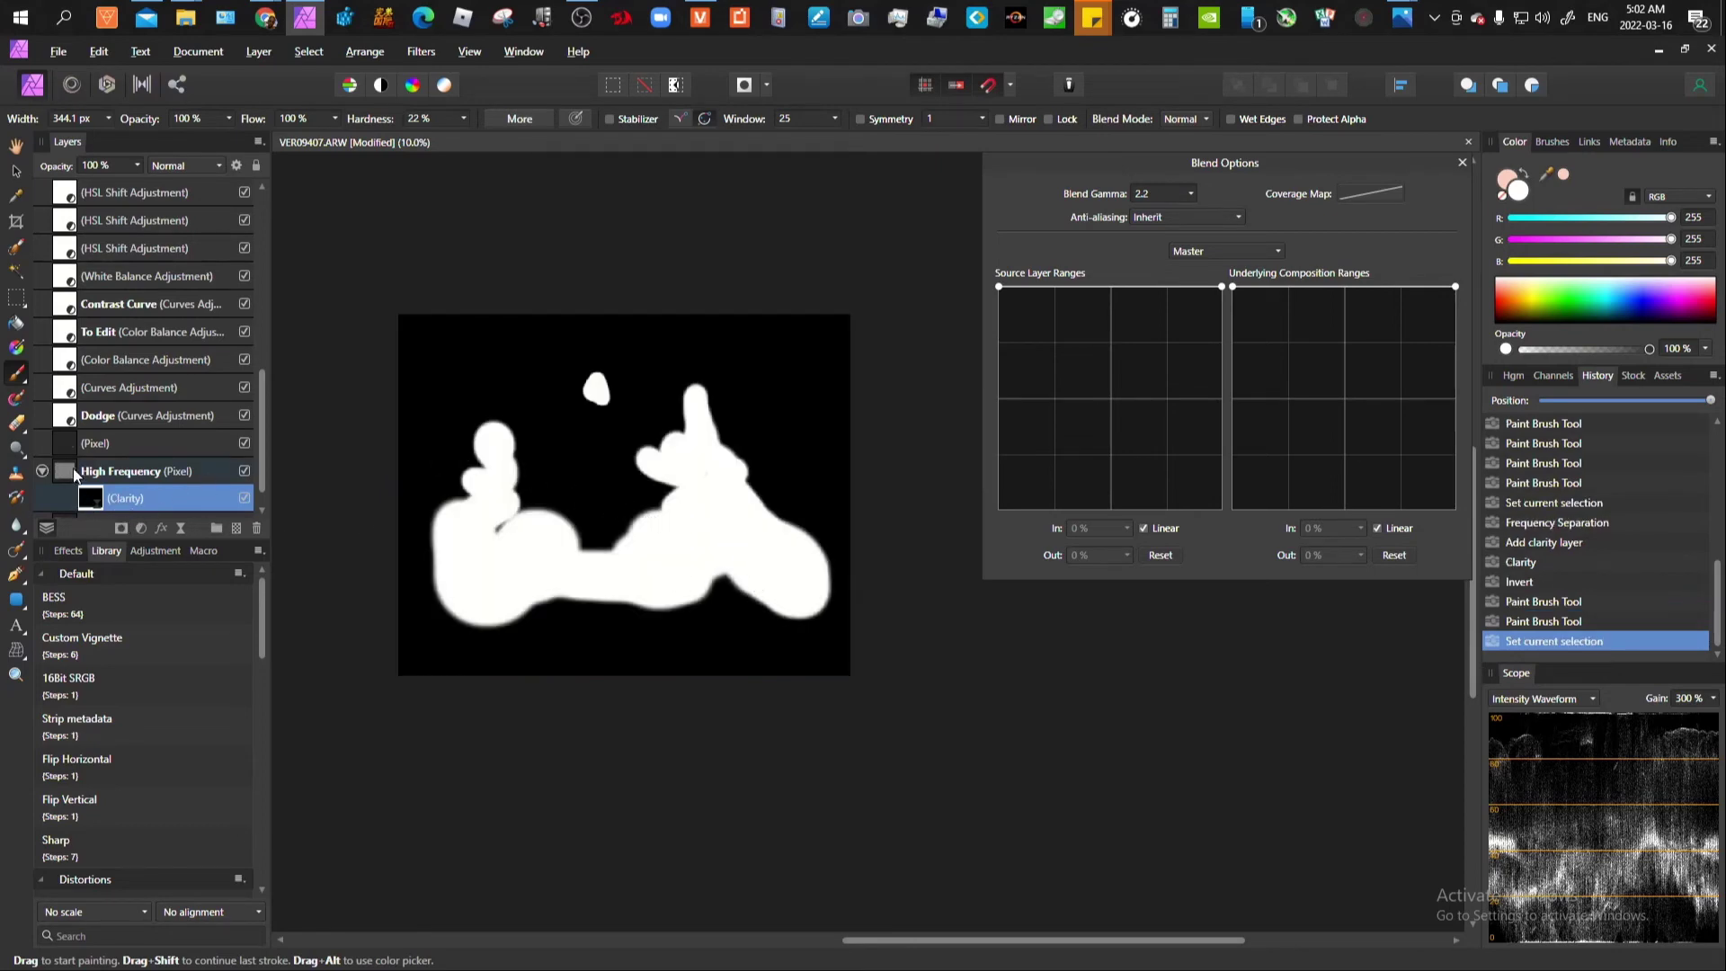
alt+click(88, 497)
drag(670, 494, 693, 478)
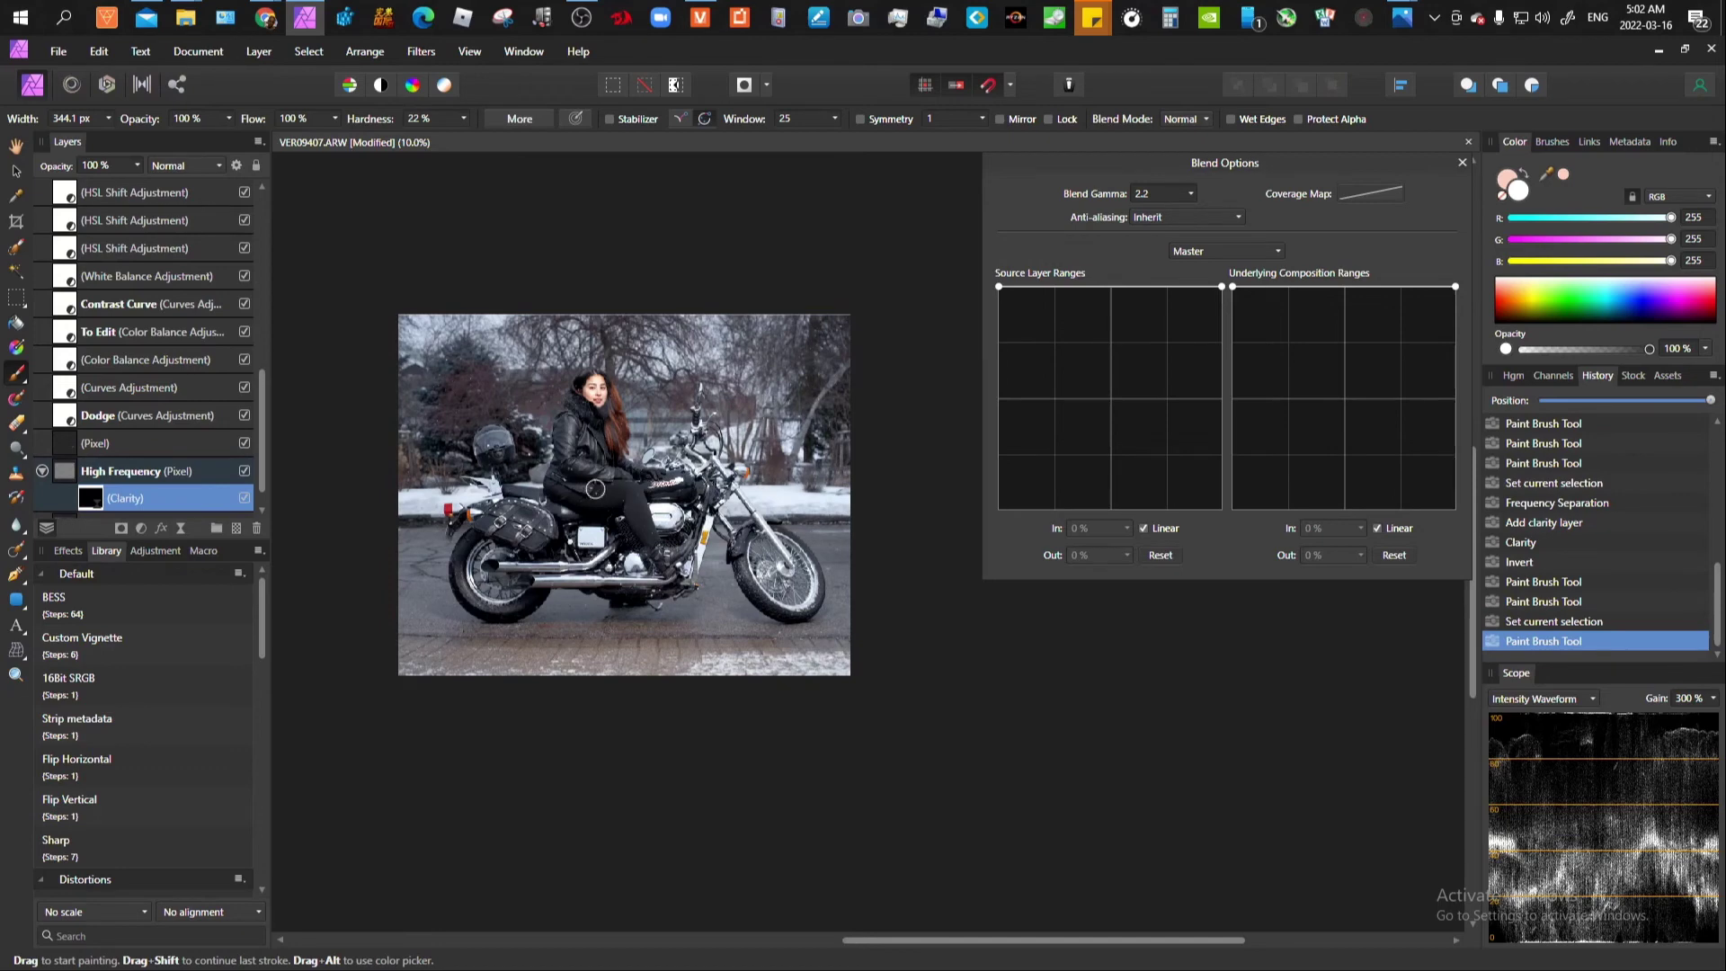
drag(499, 475, 493, 443)
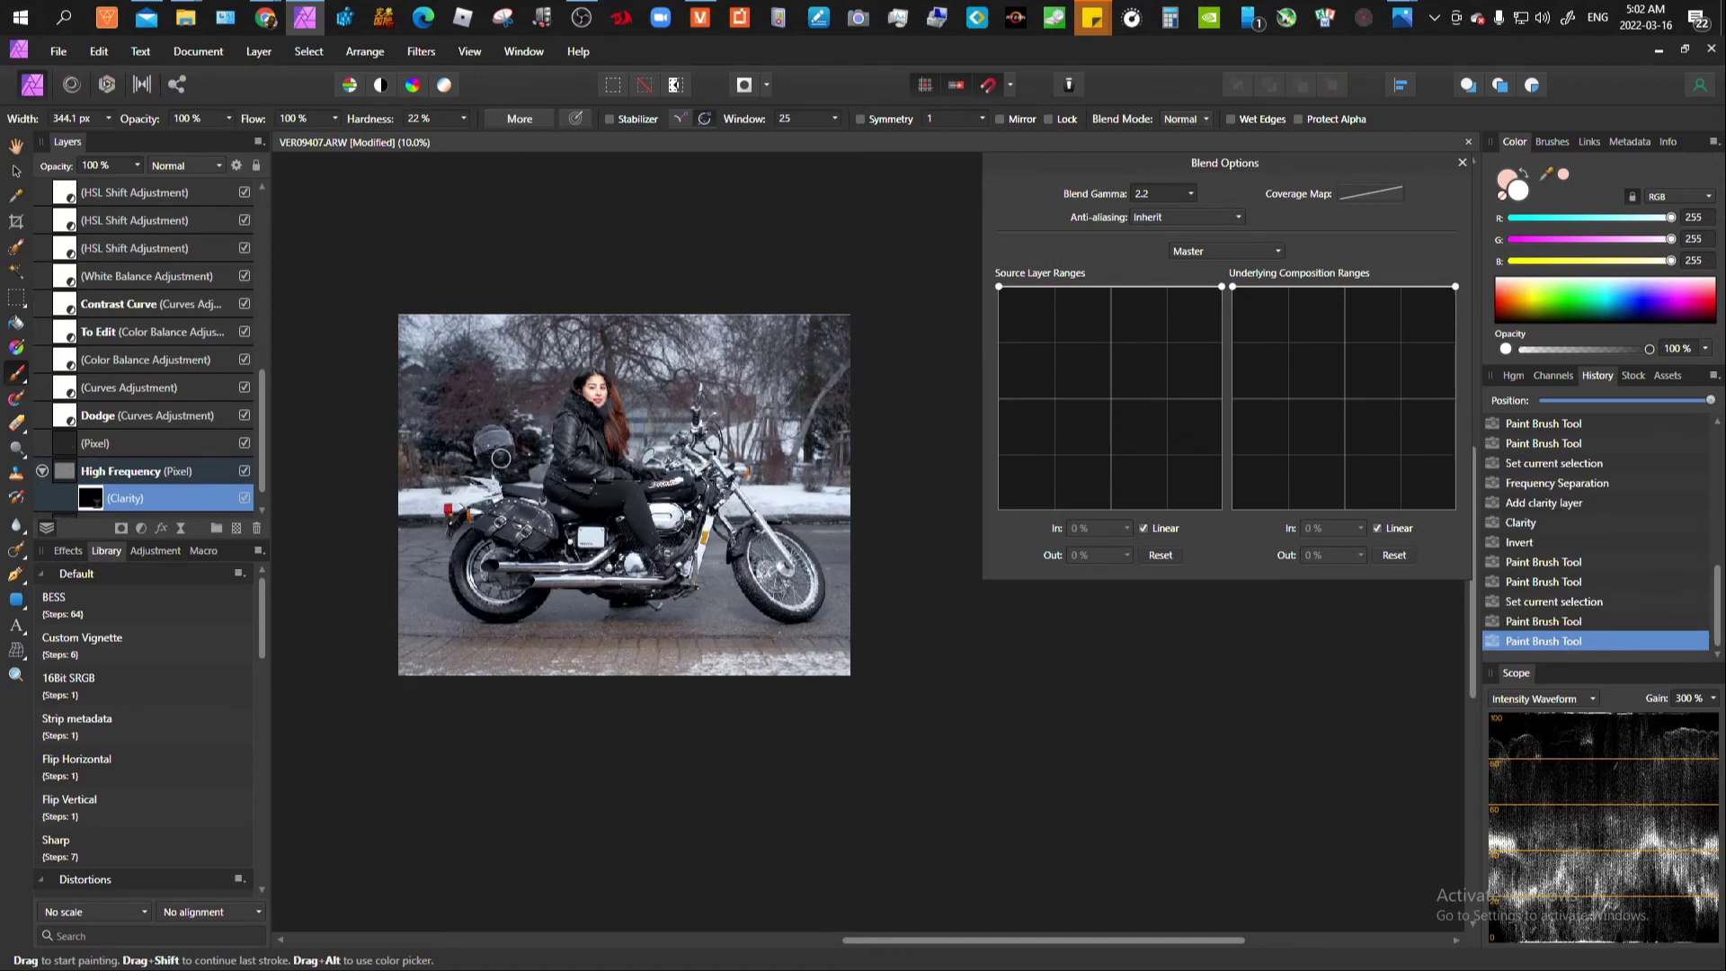
mouse_move(517, 503)
mouse_down()
mouse_move(663, 505)
mouse_move(590, 550)
mouse_move(627, 545)
mouse_up()
alt+click(130, 503)
Step: Fill the remaining black gaps in the Clarity mask with a wider brush, then select High Frequency
key(bracketright)
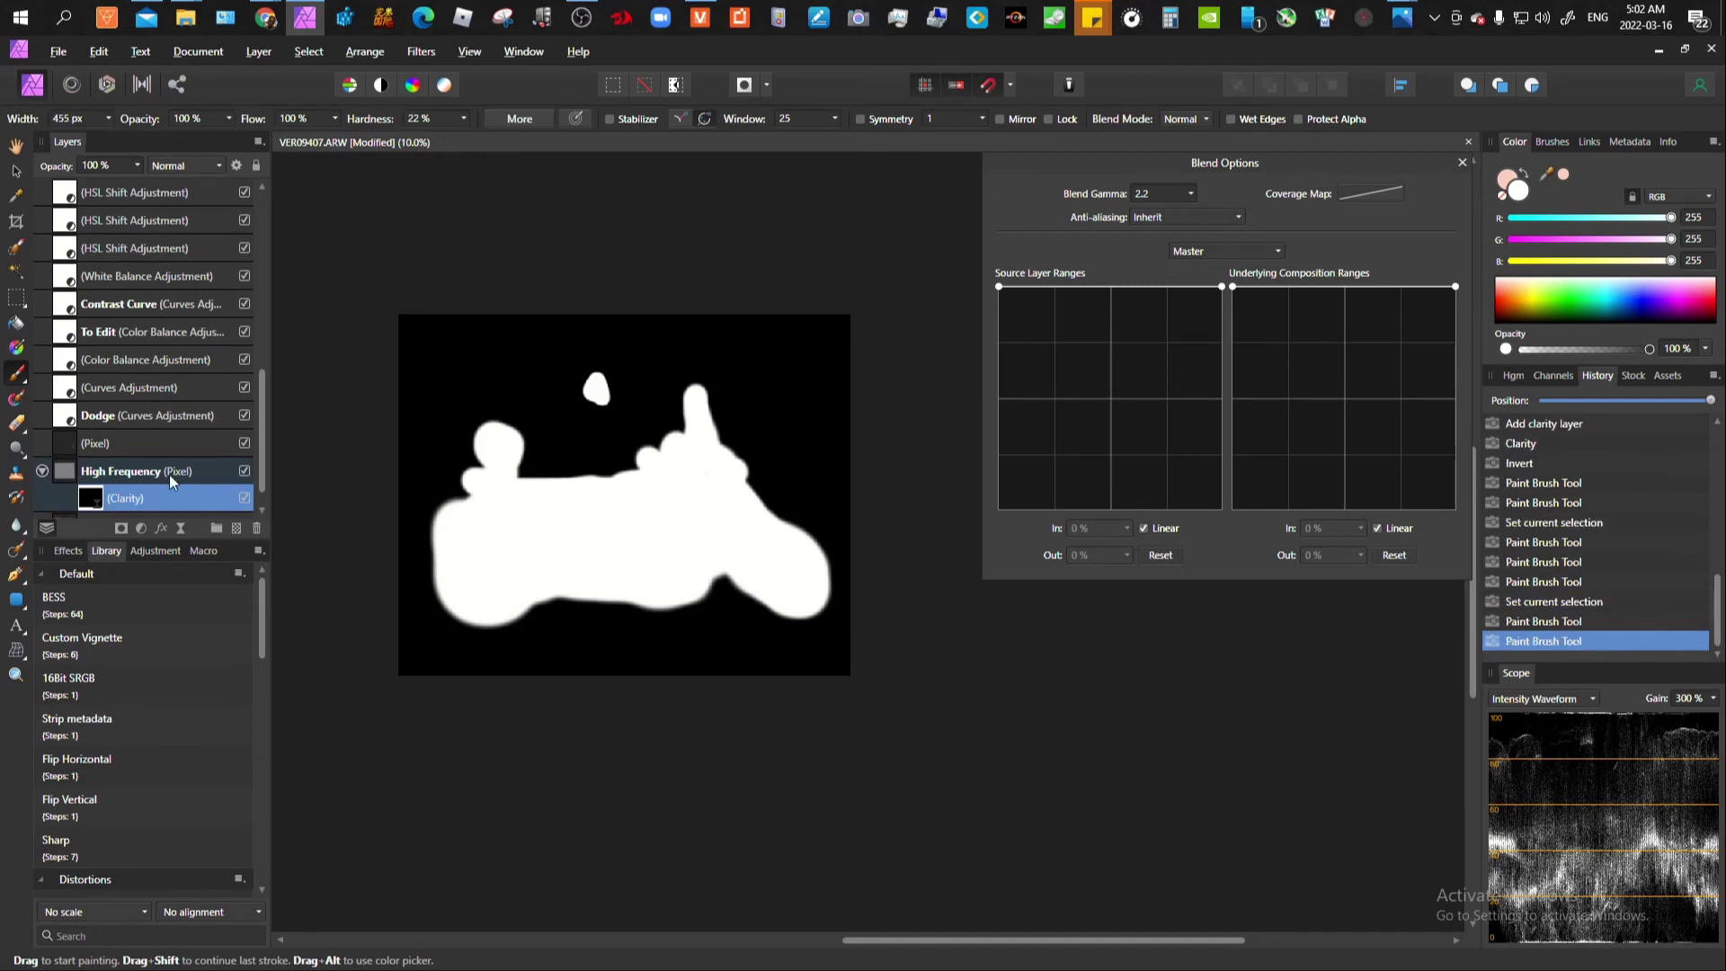
key(v)
click(80, 472)
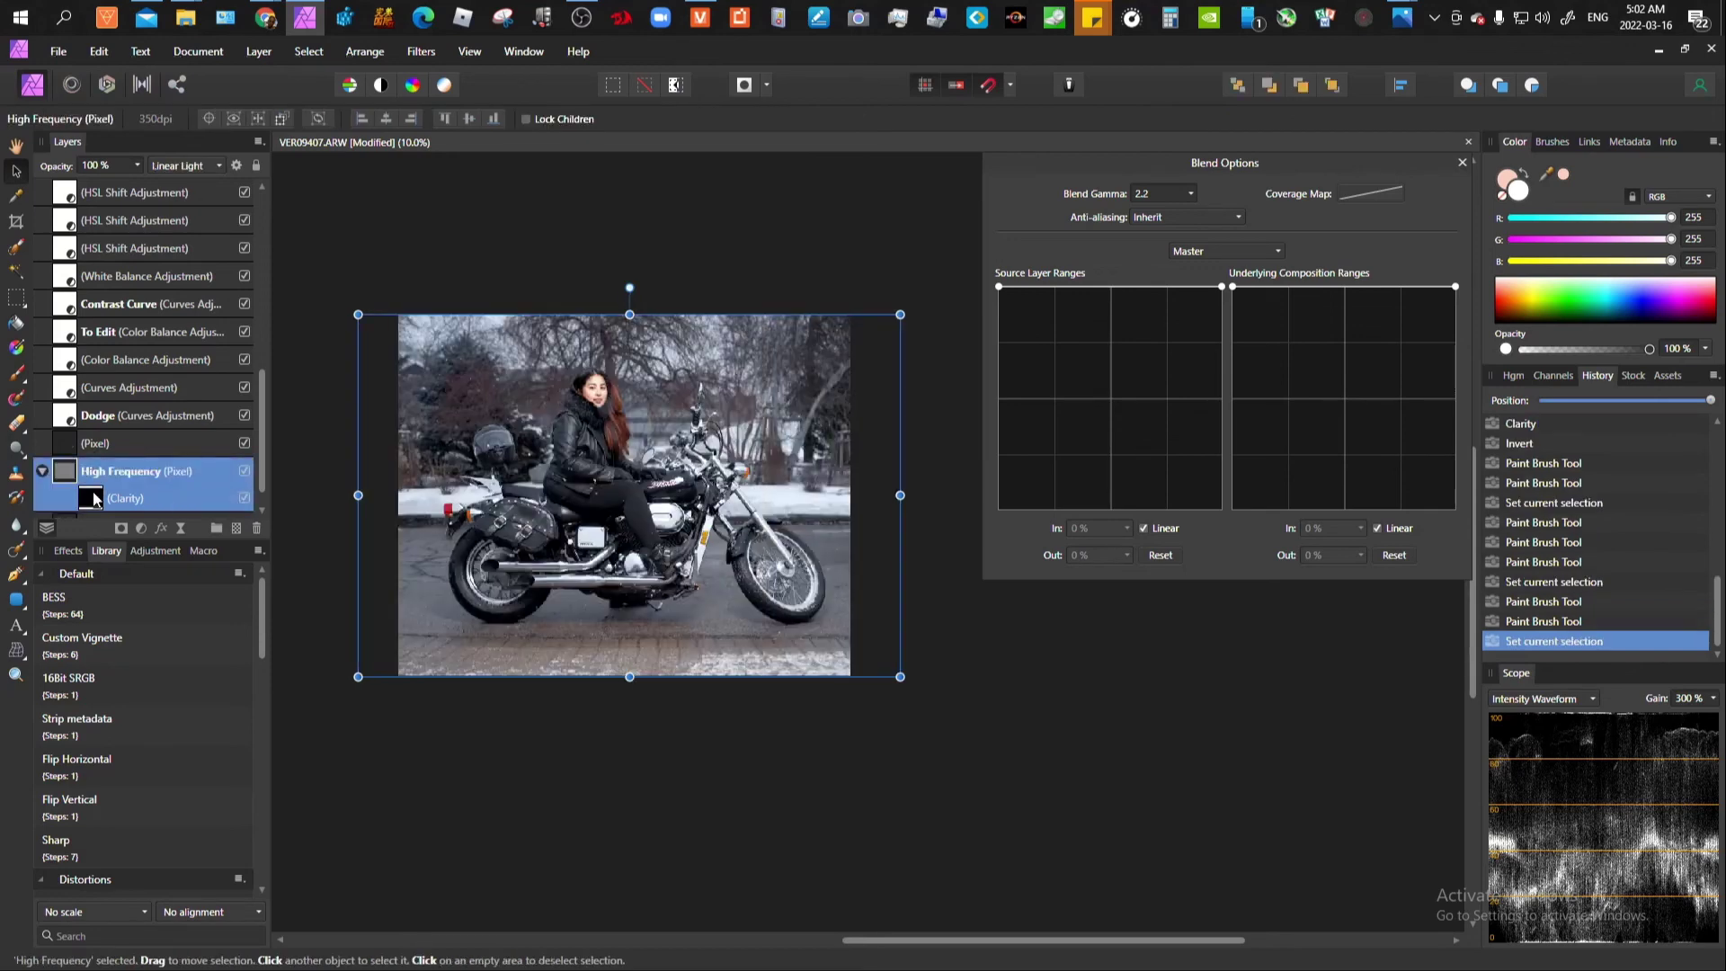
click(95, 499)
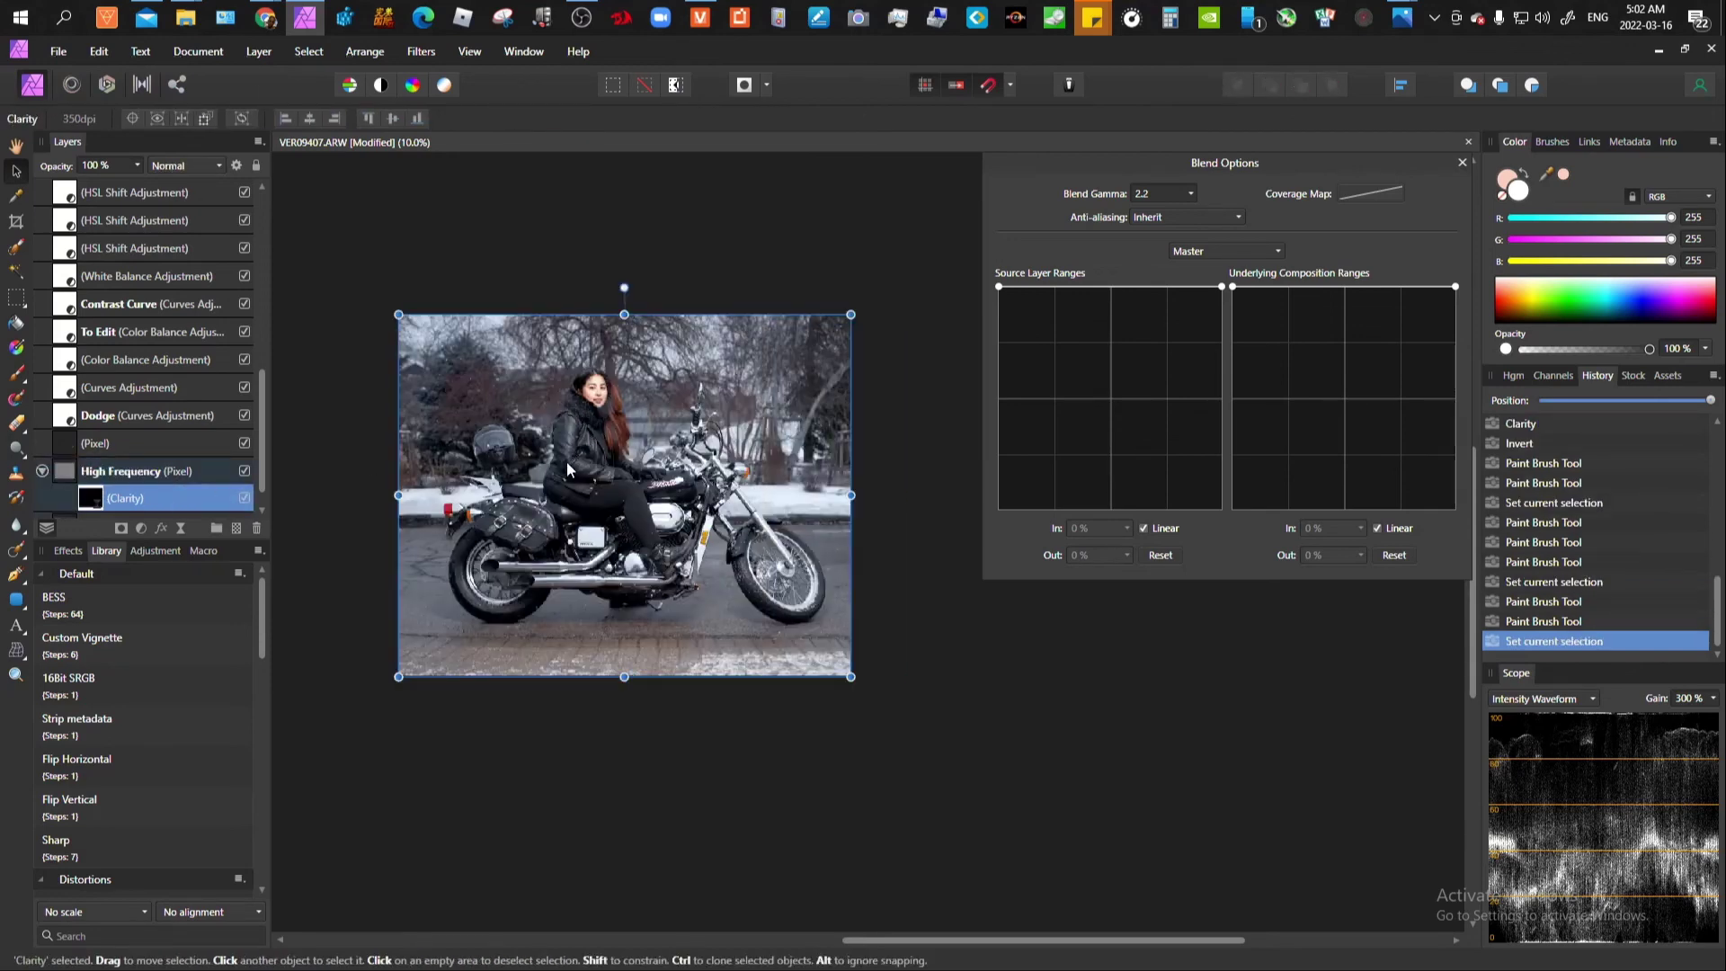
key(b)
drag(582, 440, 580, 432)
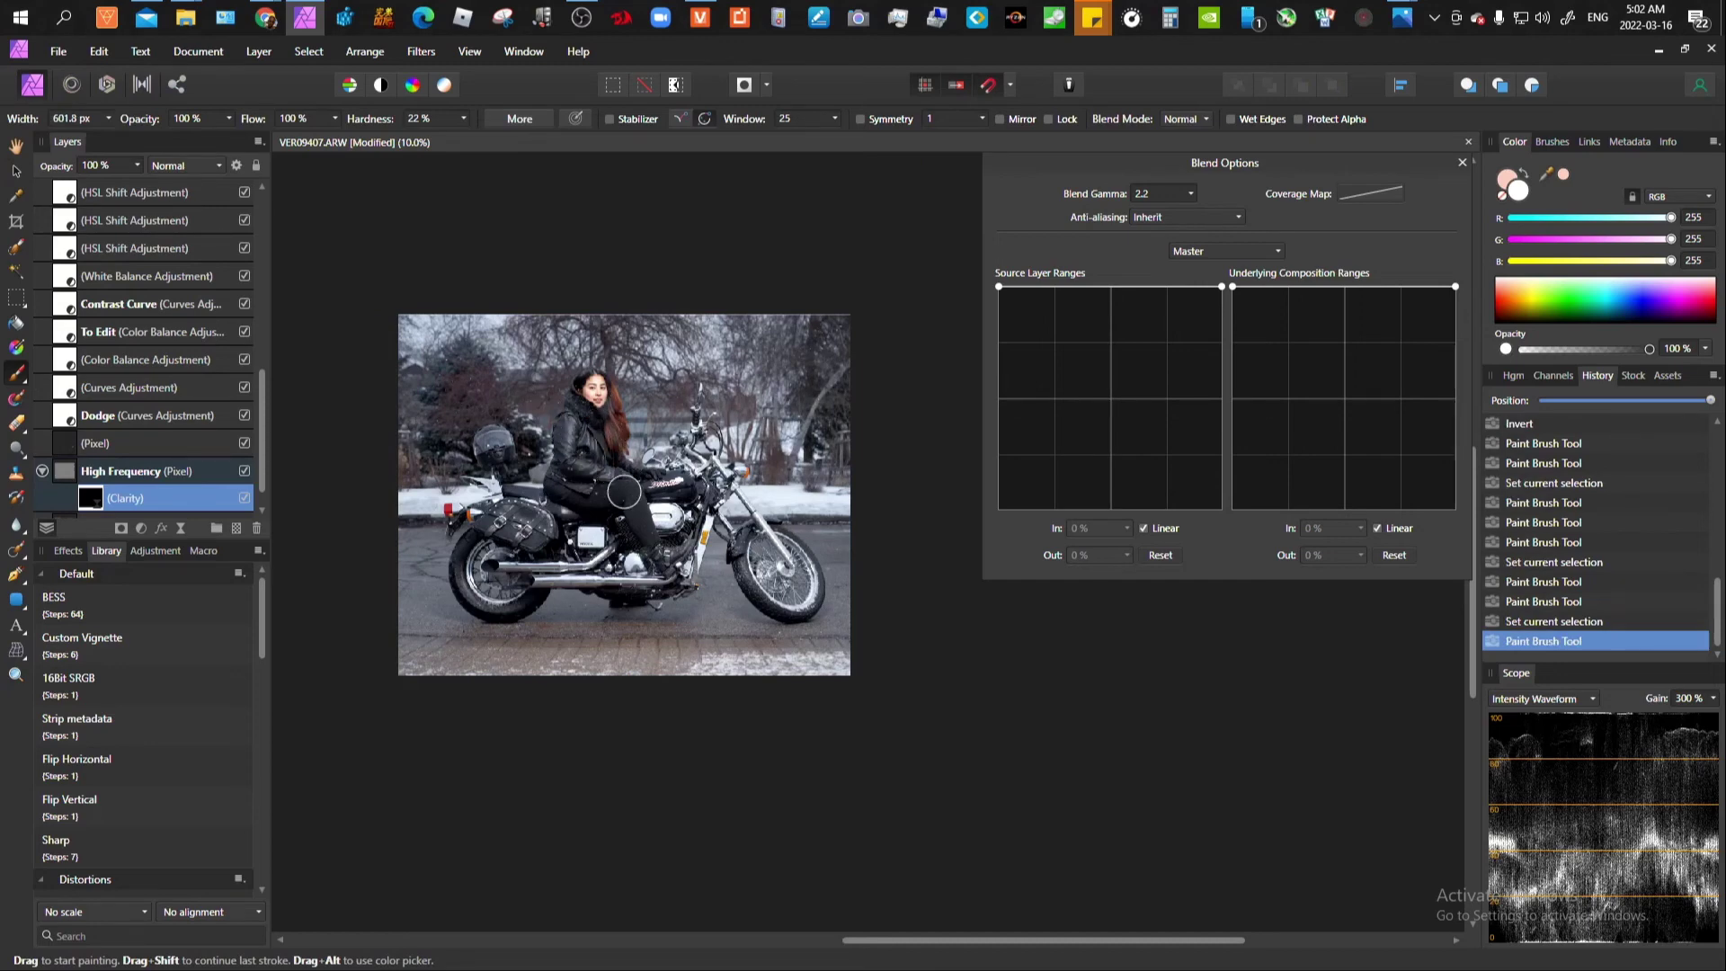
alt+click(89, 497)
mouse_move(594, 400)
mouse_down()
mouse_move(592, 455)
mouse_move(636, 500)
mouse_move(624, 471)
mouse_move(628, 510)
mouse_move(551, 501)
mouse_up()
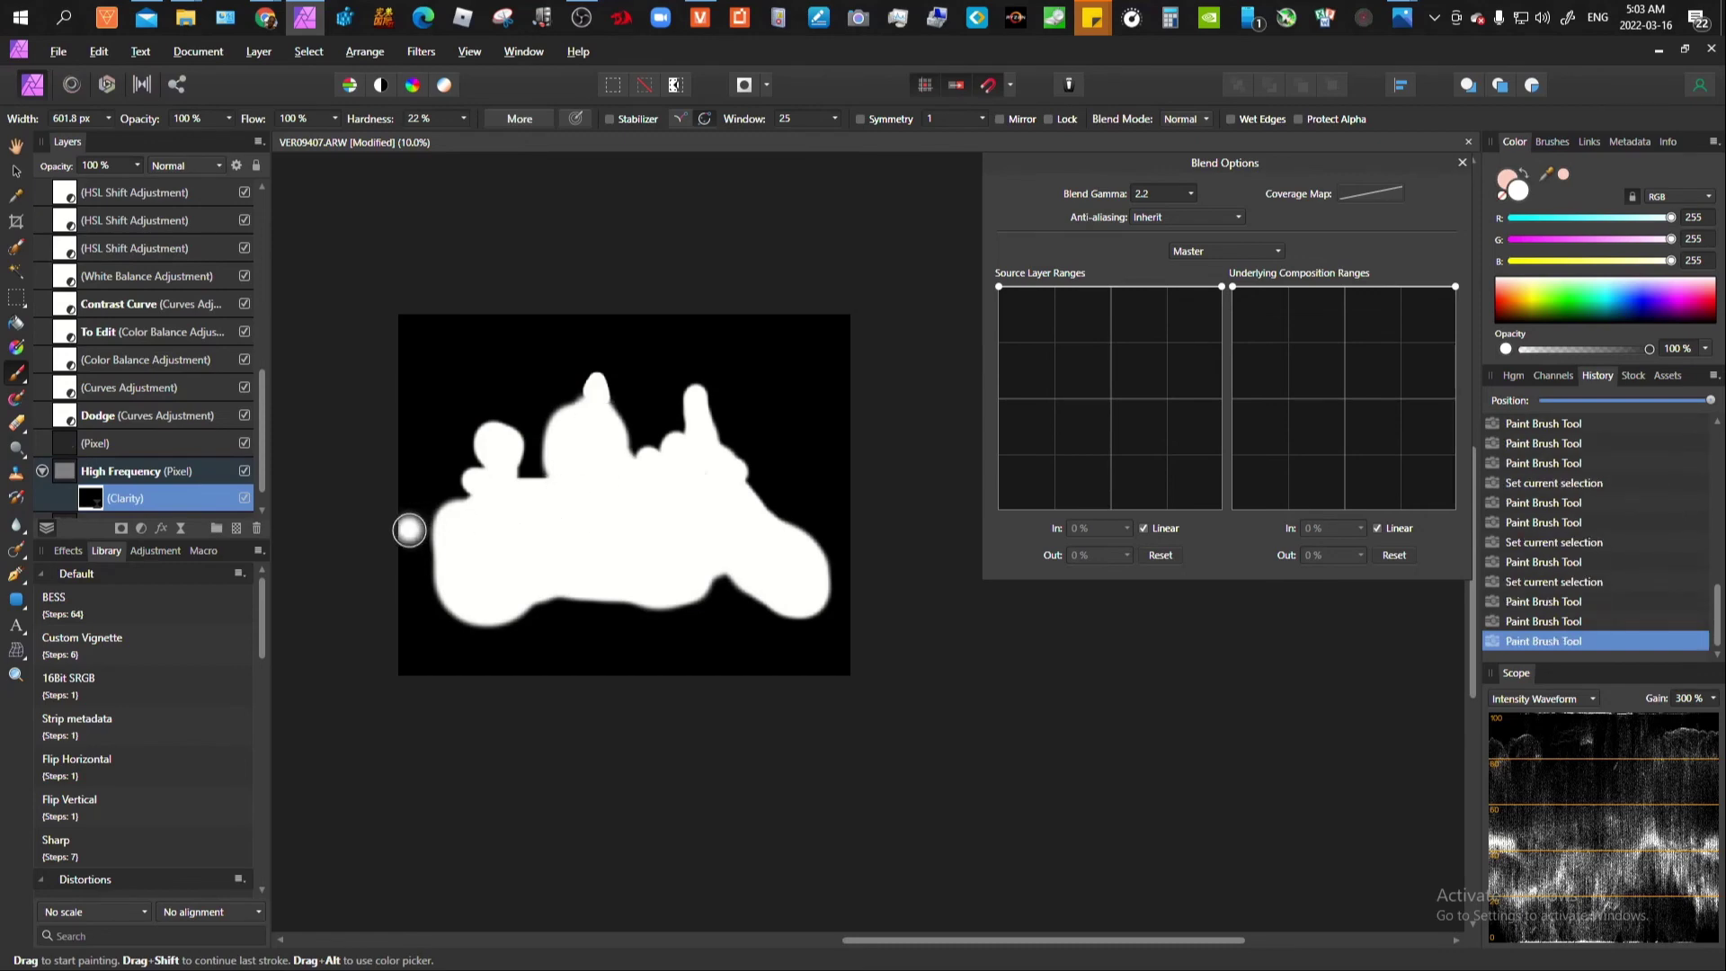
key(v)
click(90, 471)
Step: Export the photo as a quality-85 JPEG named VER09407 into the MAICY EDITED folder
scroll(661, 508, down, 1)
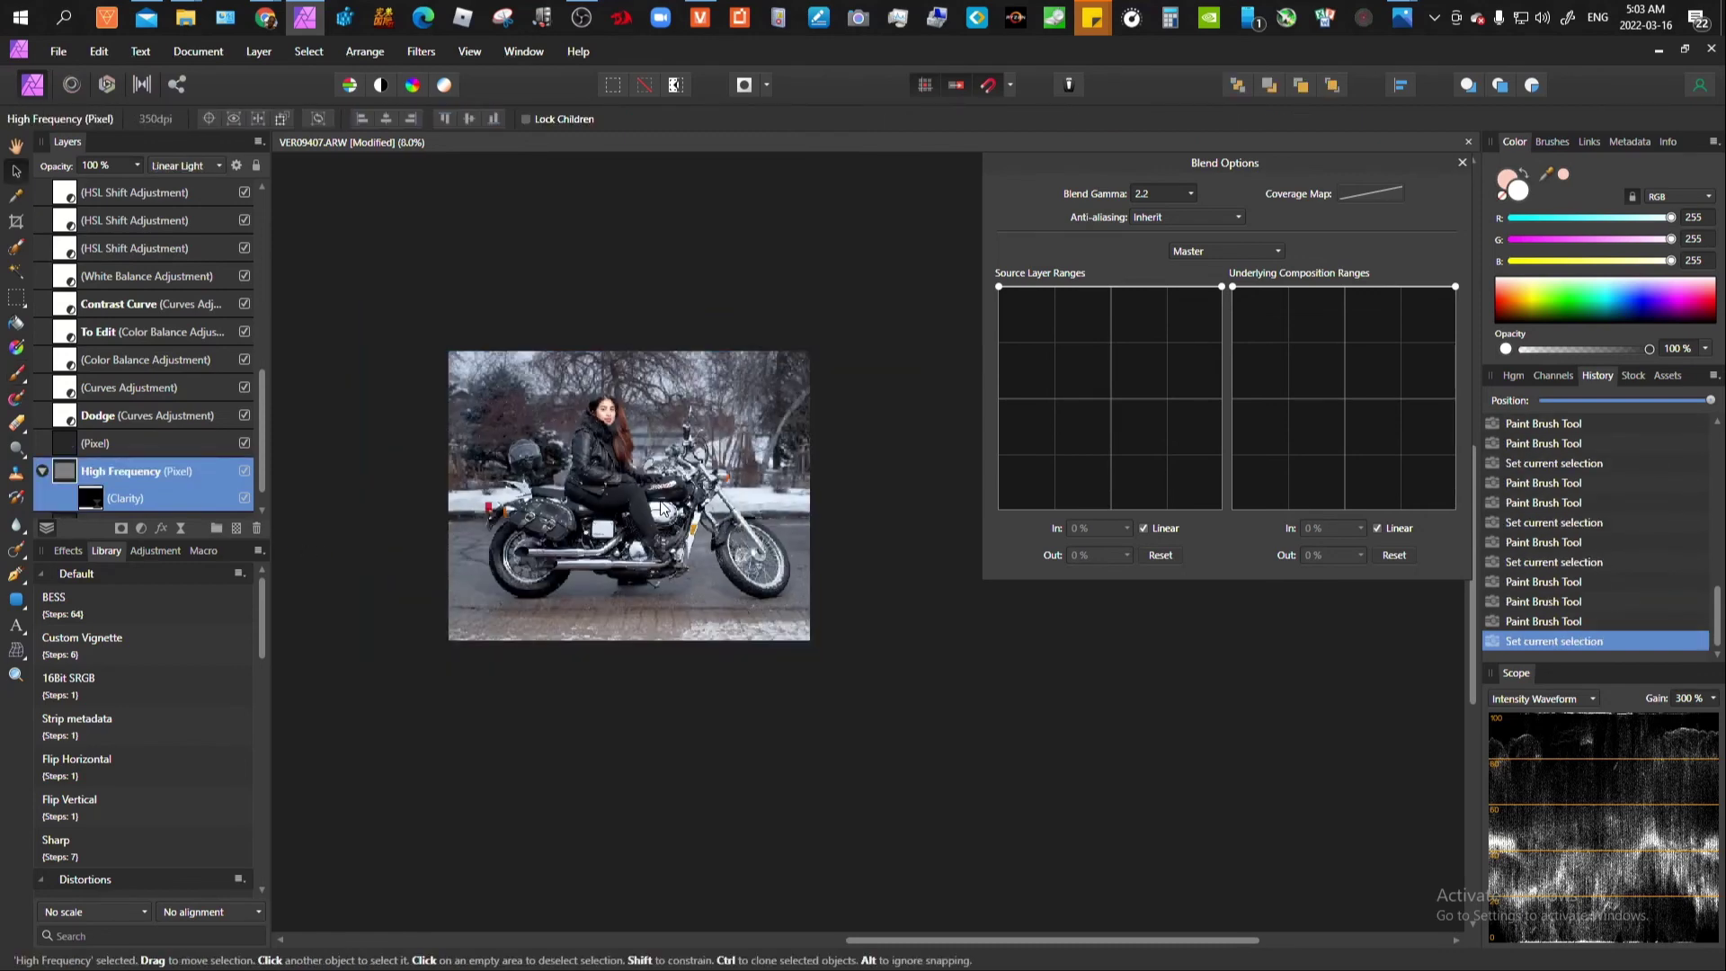
scroll(661, 508, down, 1)
click(54, 58)
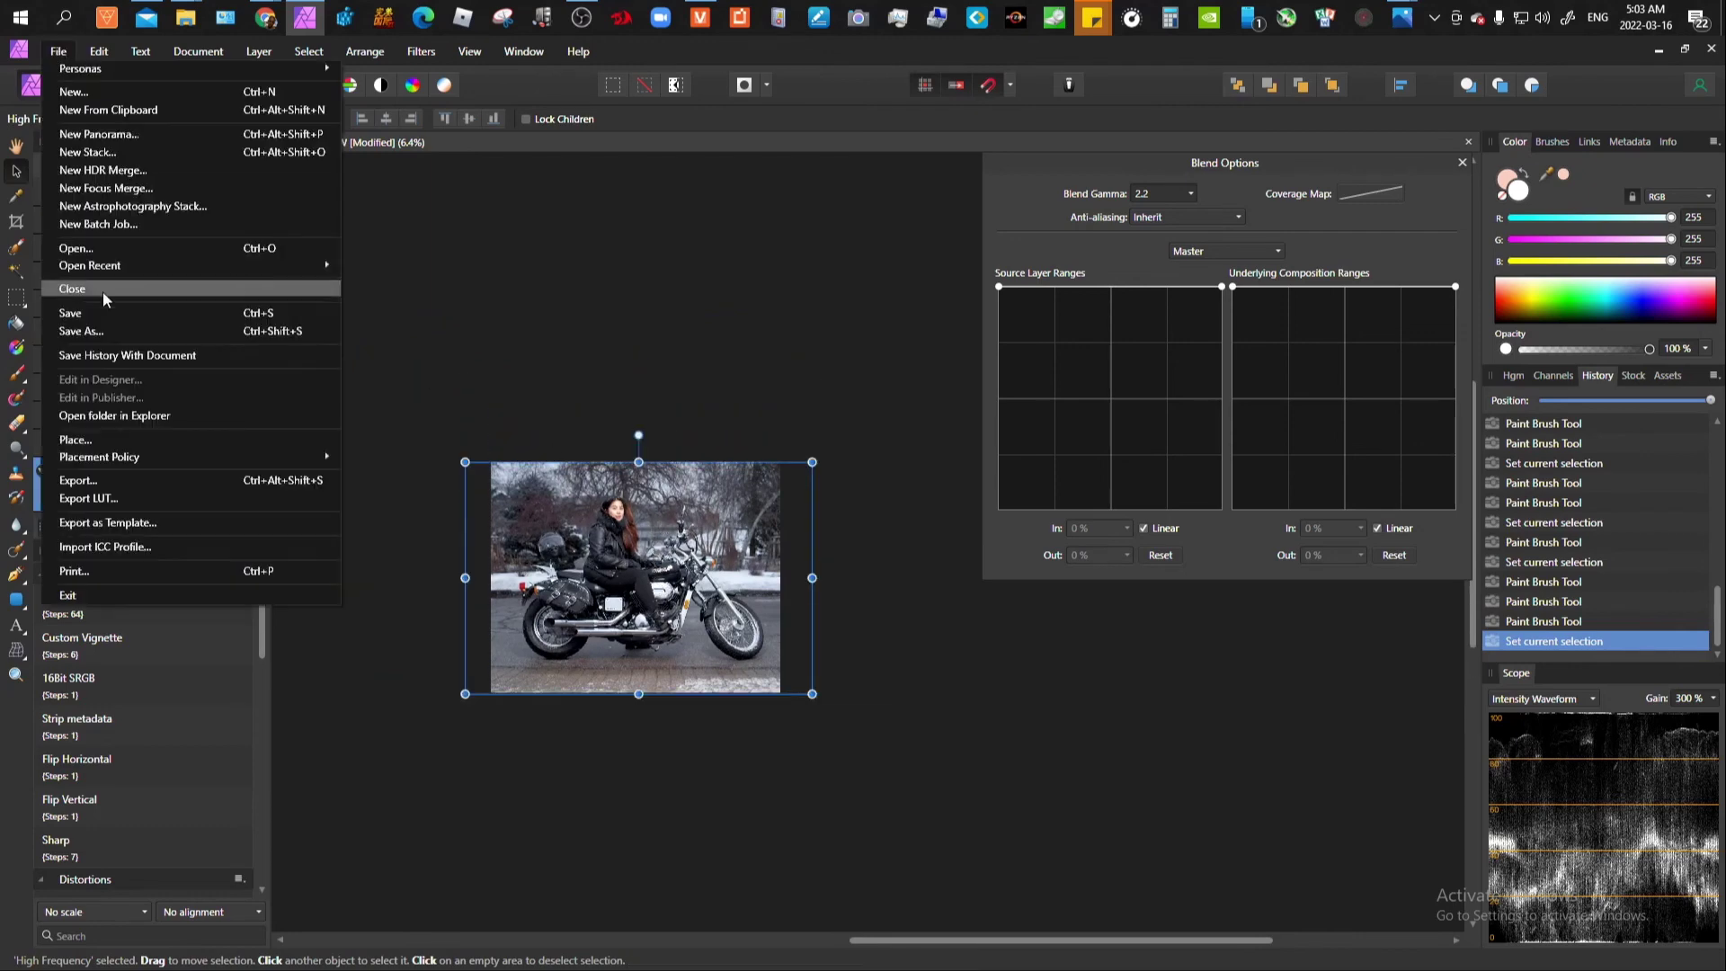
click(128, 480)
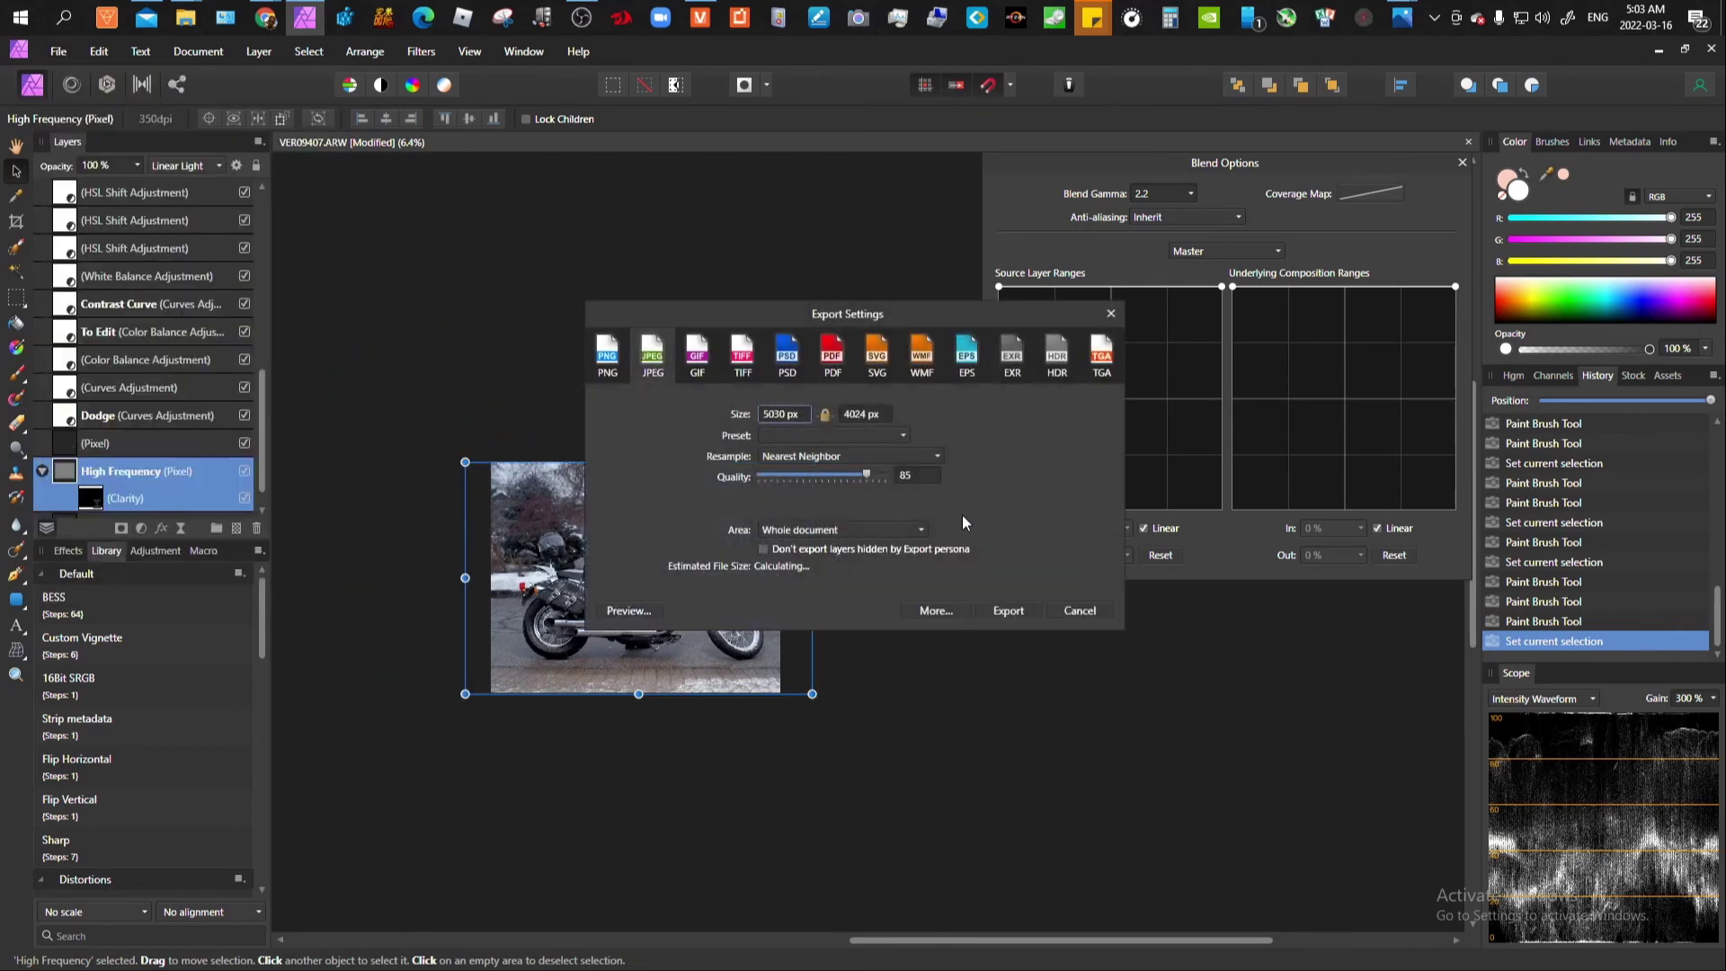
key(Return)
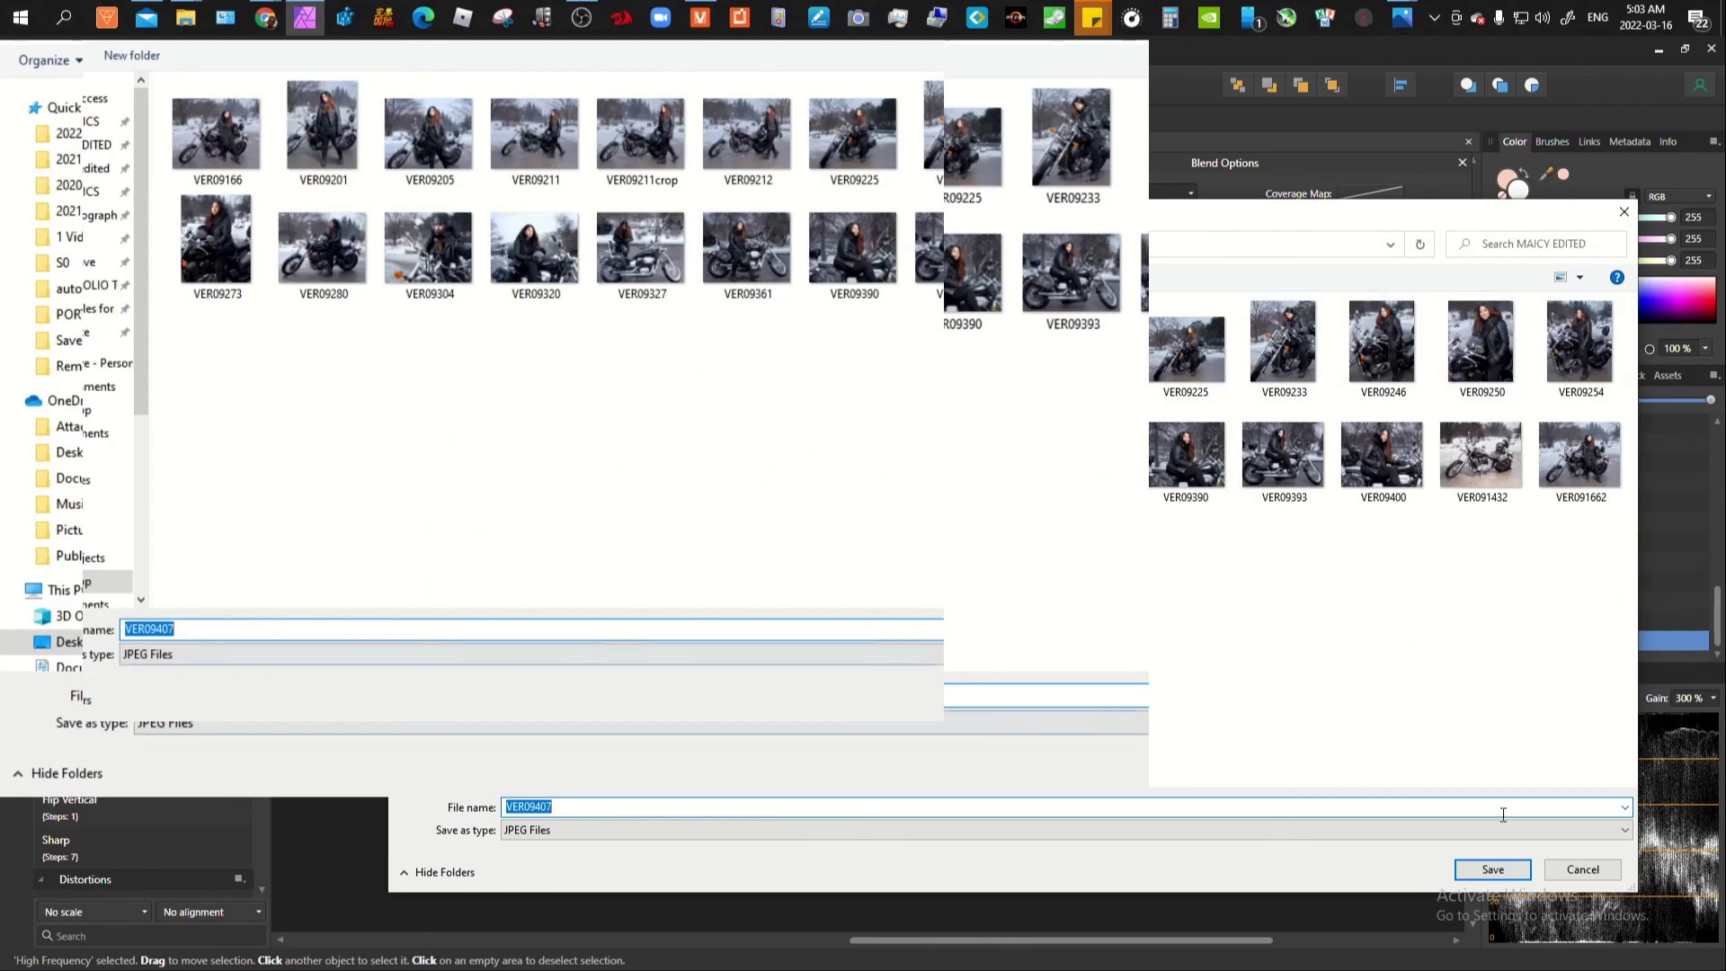
click(1508, 872)
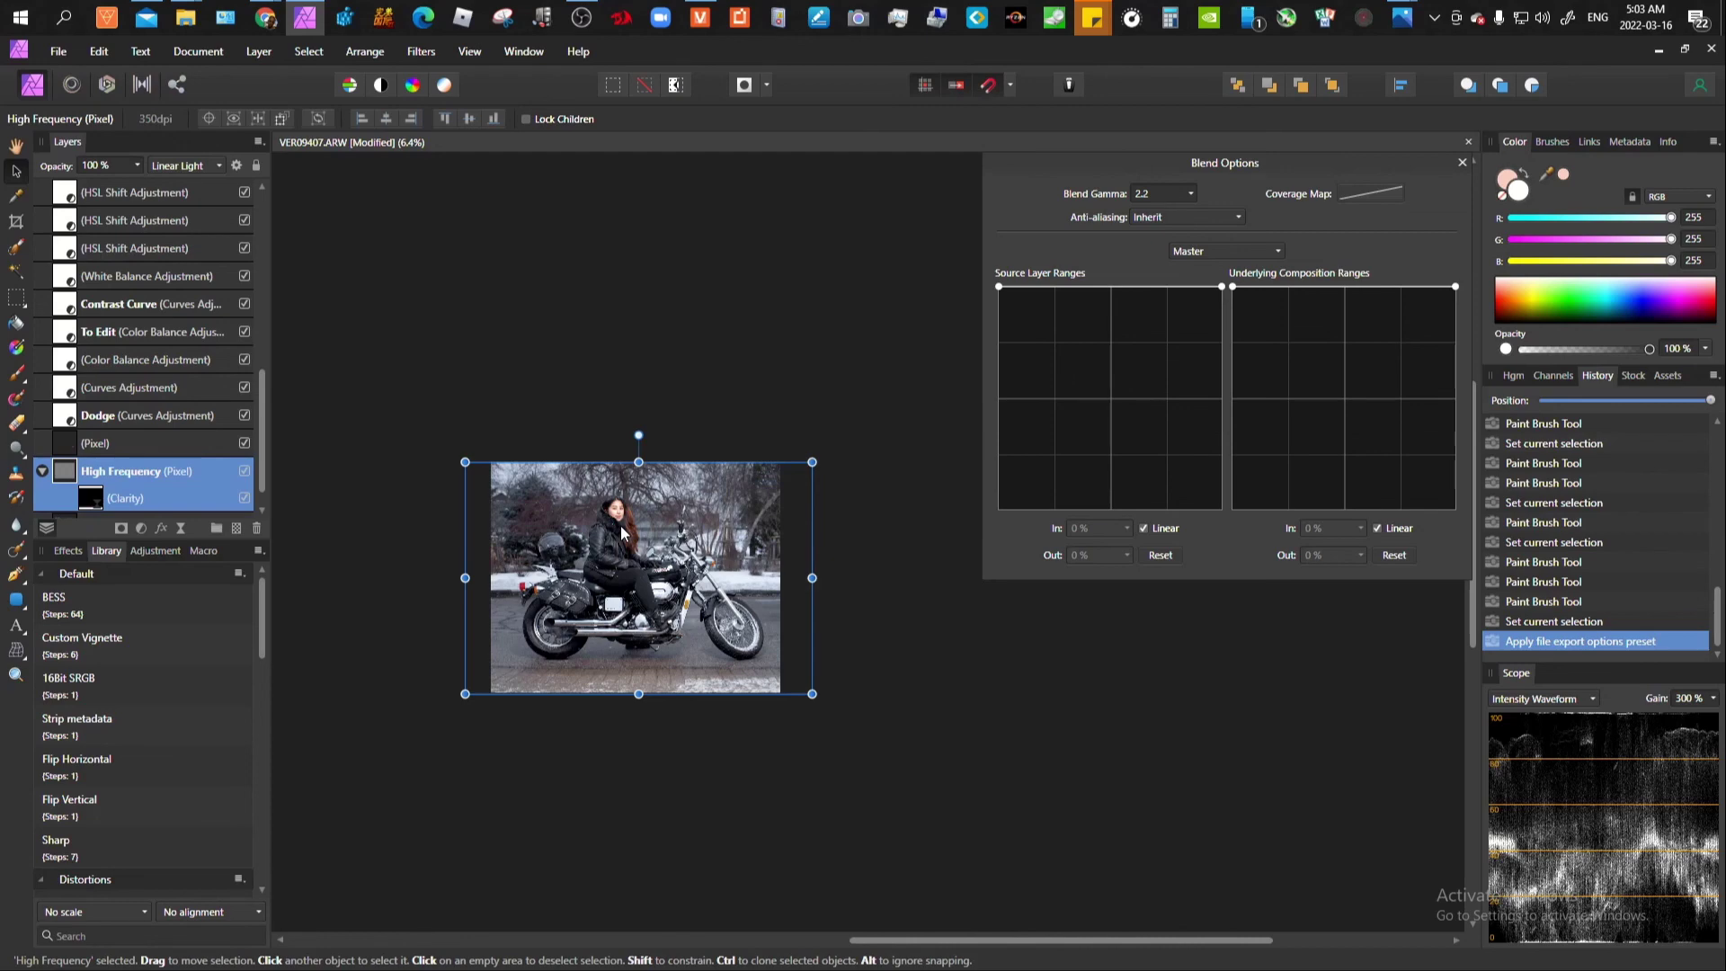
scroll(611, 586, up, 5)
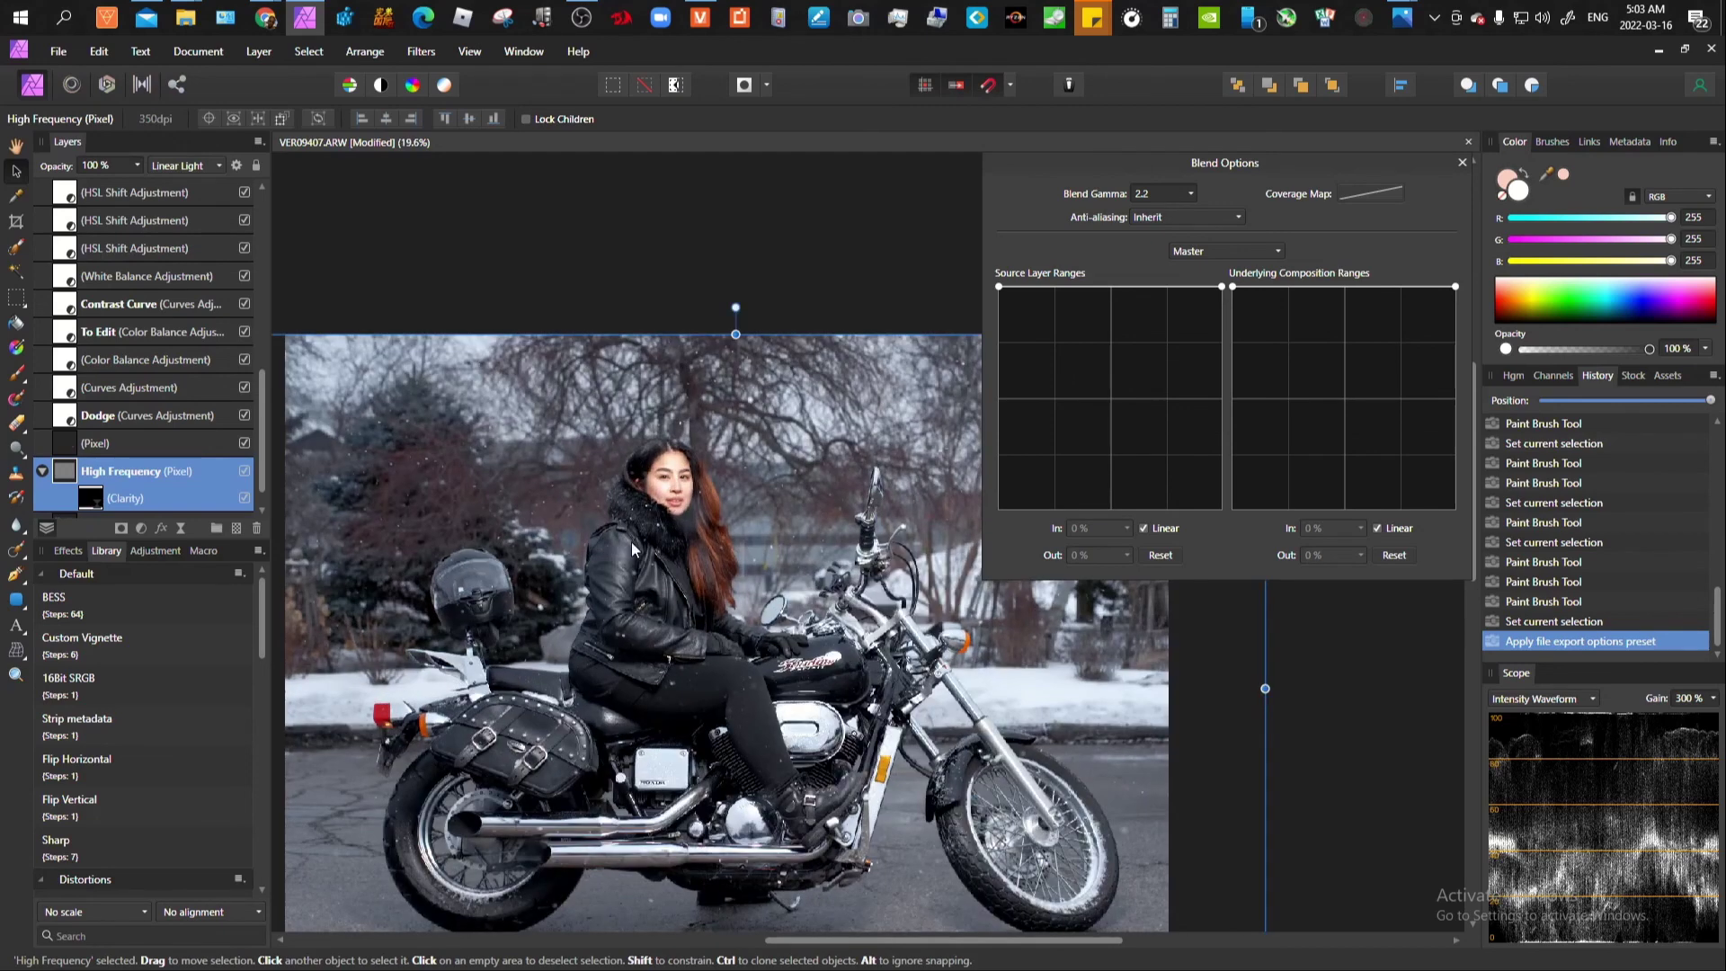